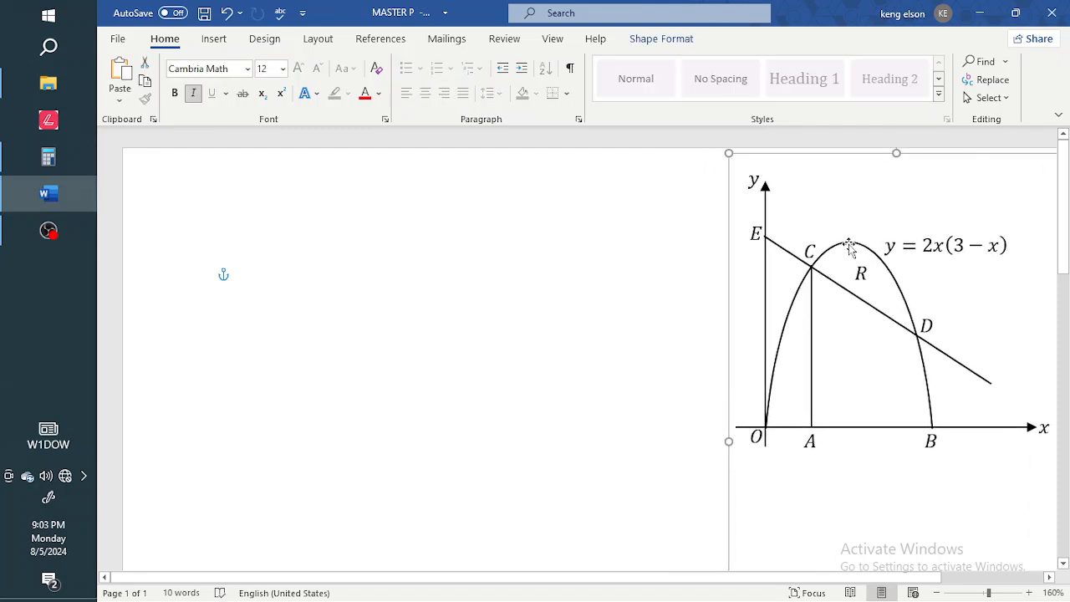
# Draw an upward-pointing arrow line on the left of the page and make it solid black.
pyautogui.click(848, 244)
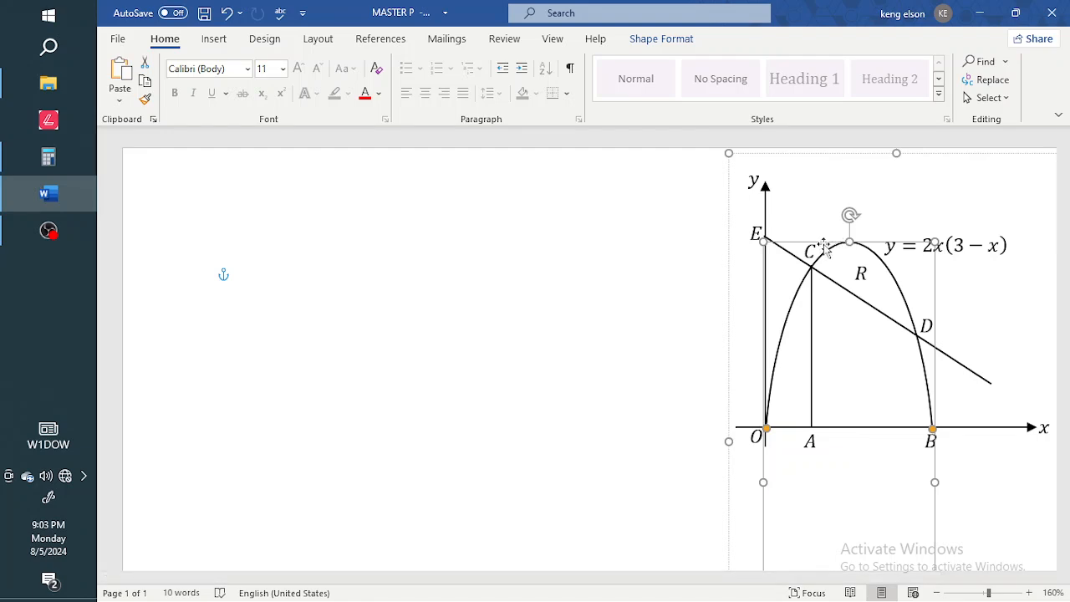
pyautogui.click(332, 284)
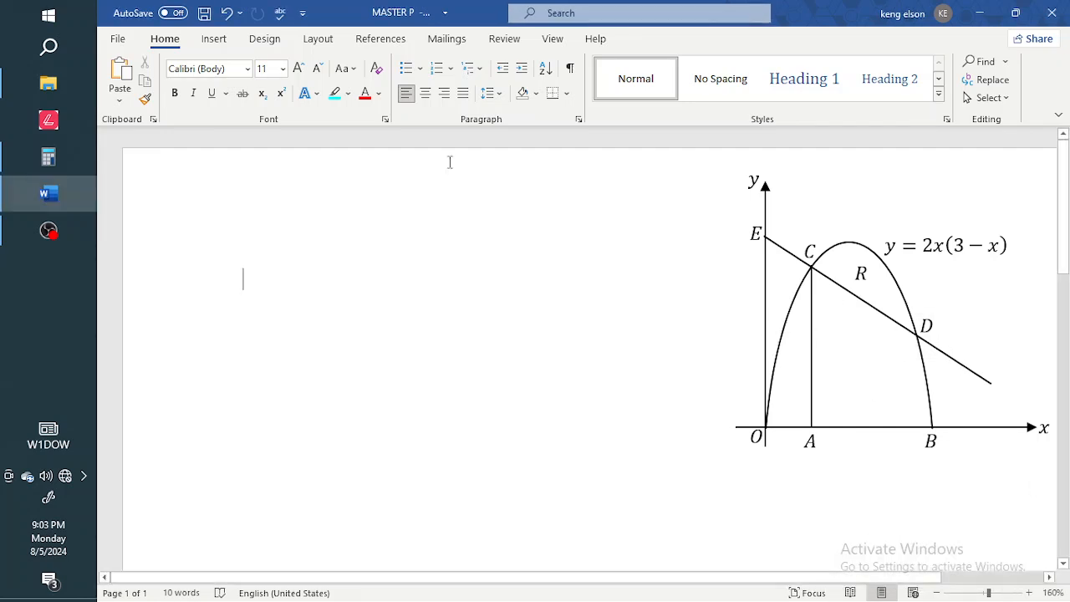
pyautogui.click(214, 40)
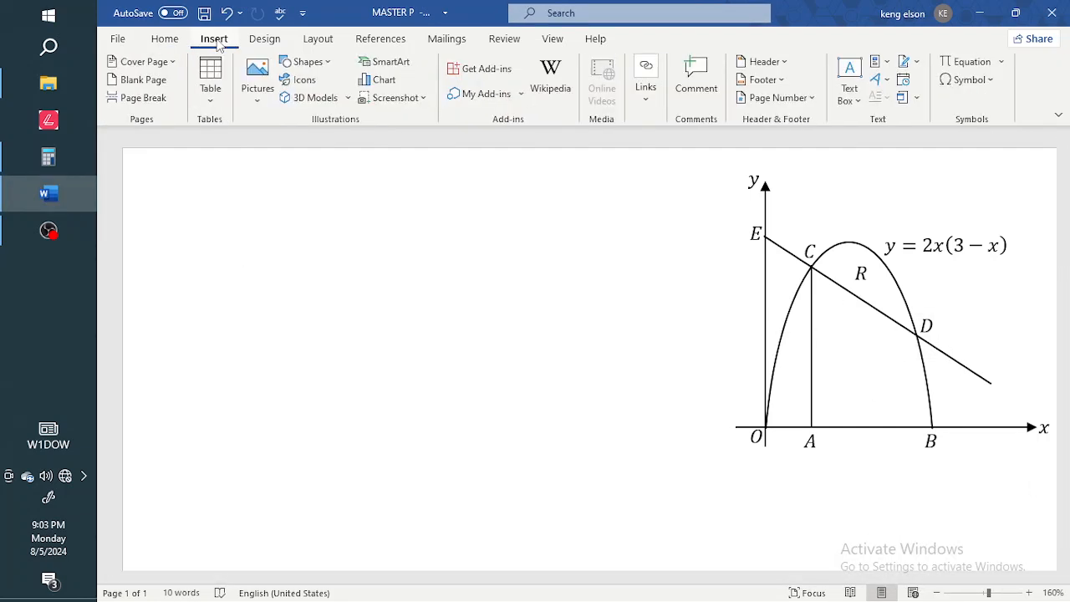
pyautogui.click(309, 62)
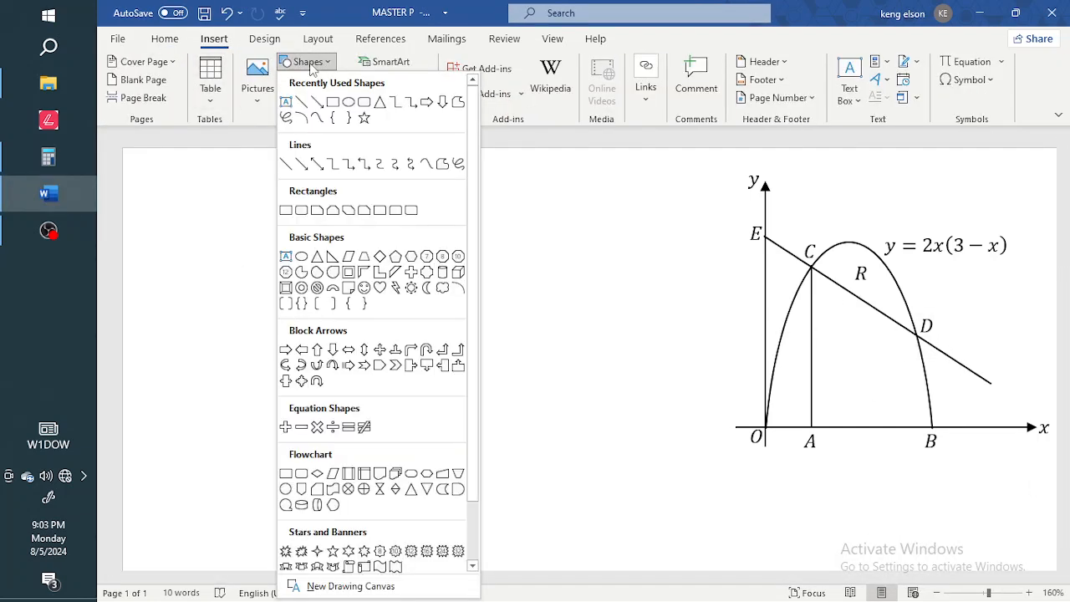
pyautogui.click(317, 104)
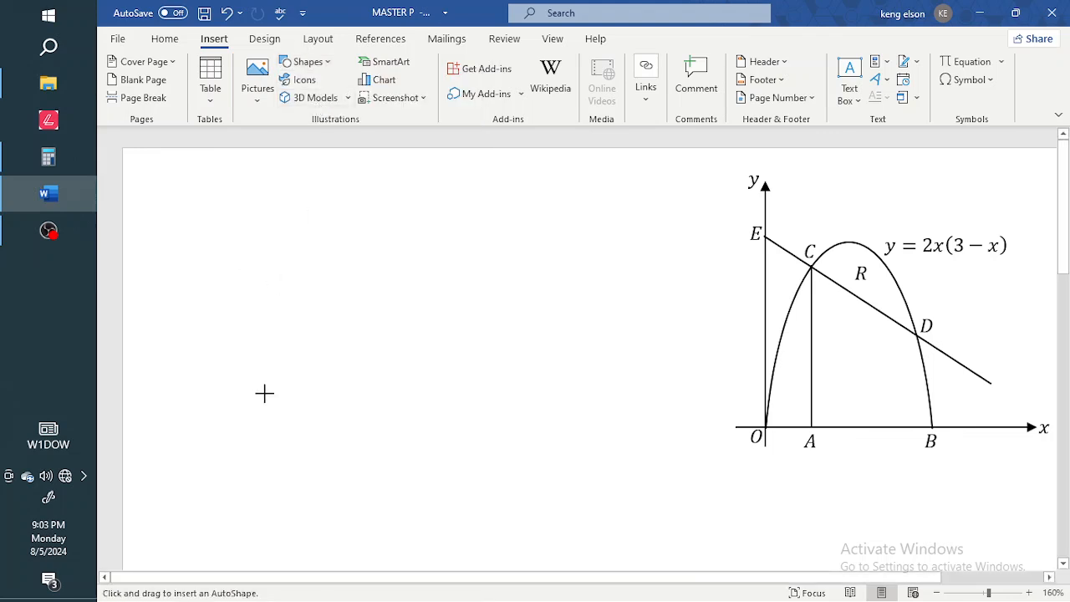
pyautogui.moveTo(259, 421); pyautogui.dragTo(260, 207)
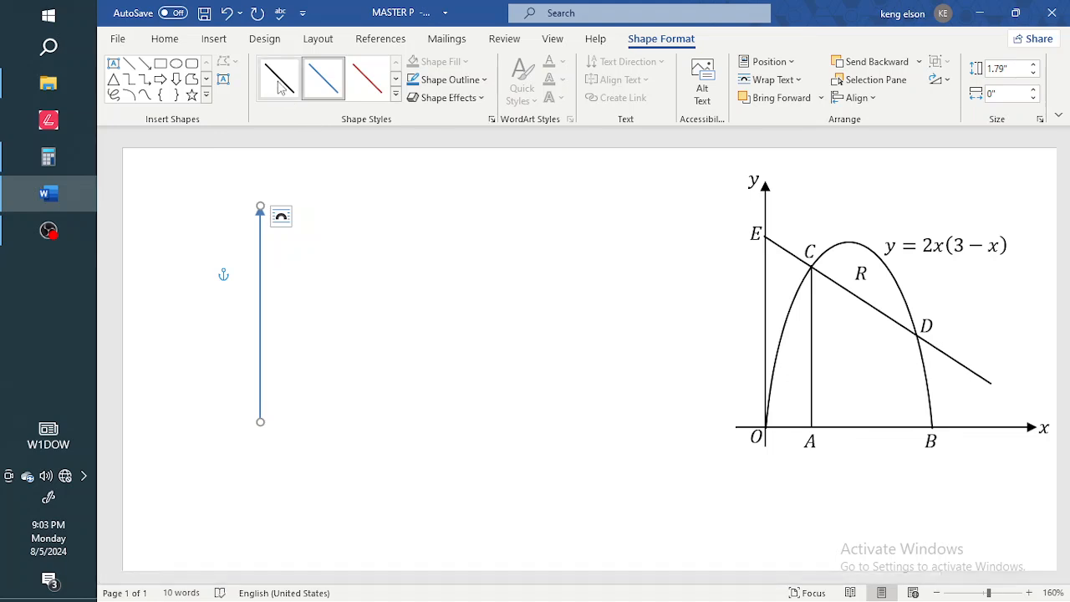
pyautogui.click(280, 82)
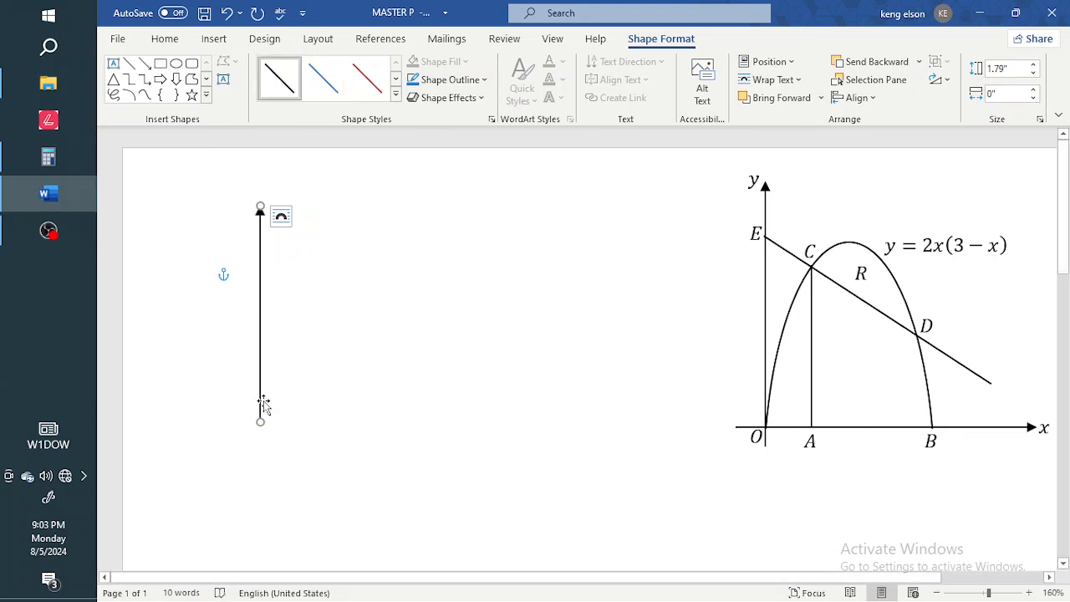
# Try an arrow height of 1.7" and width of 0.8", then undo to keep it vertical.
pyautogui.click(1034, 66)
pyautogui.click(1034, 73)
pyautogui.click(1034, 72)
pyautogui.click(1034, 72)
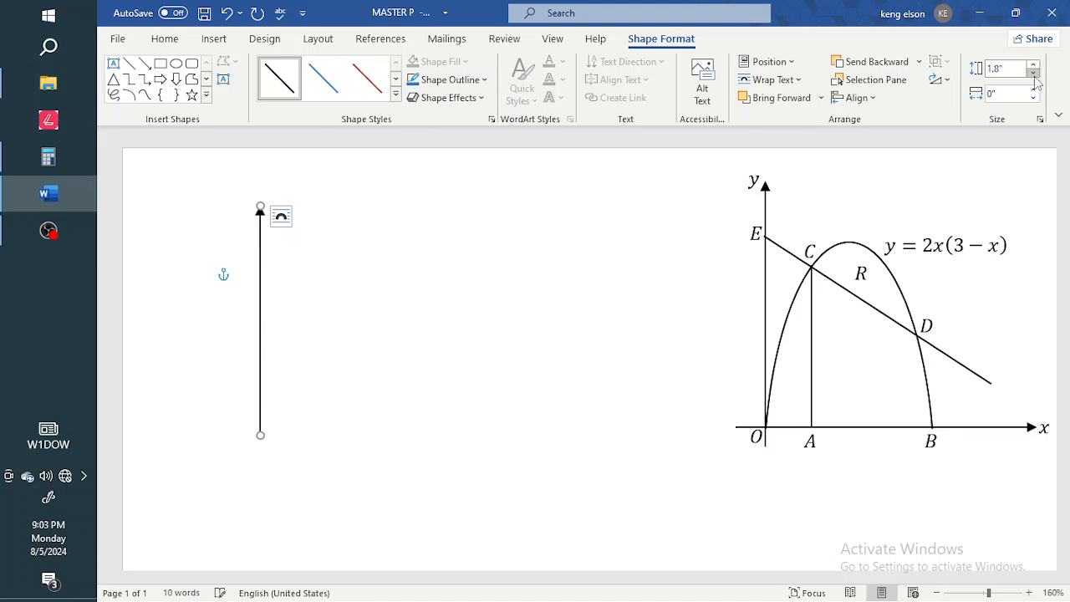
pyautogui.click(1034, 72)
pyautogui.click(1034, 73)
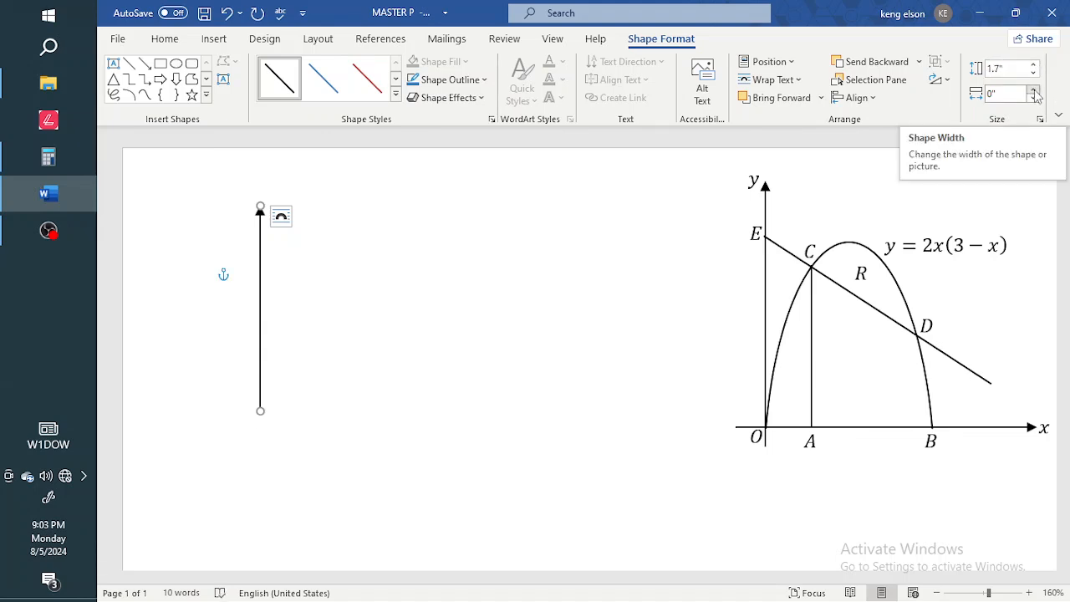
pyautogui.click(1034, 90)
pyautogui.click(1034, 90)
pyautogui.click(1034, 89)
pyautogui.click(1034, 90)
pyautogui.click(1034, 90)
pyautogui.click(1034, 89)
pyautogui.click(1034, 89)
pyautogui.click(1034, 90)
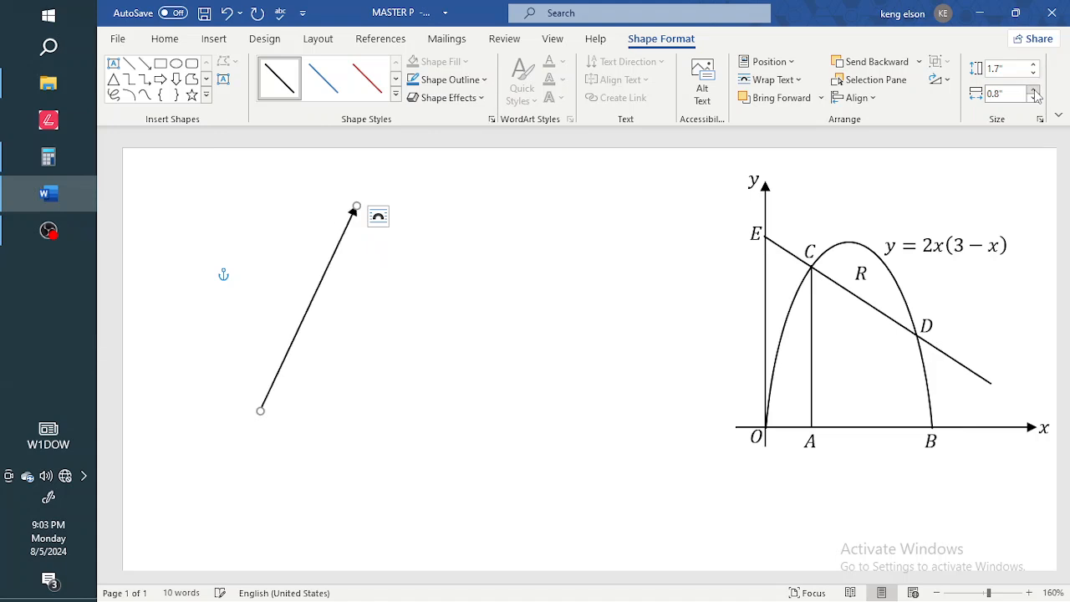
pyautogui.hotkey('ctrl', 'z')
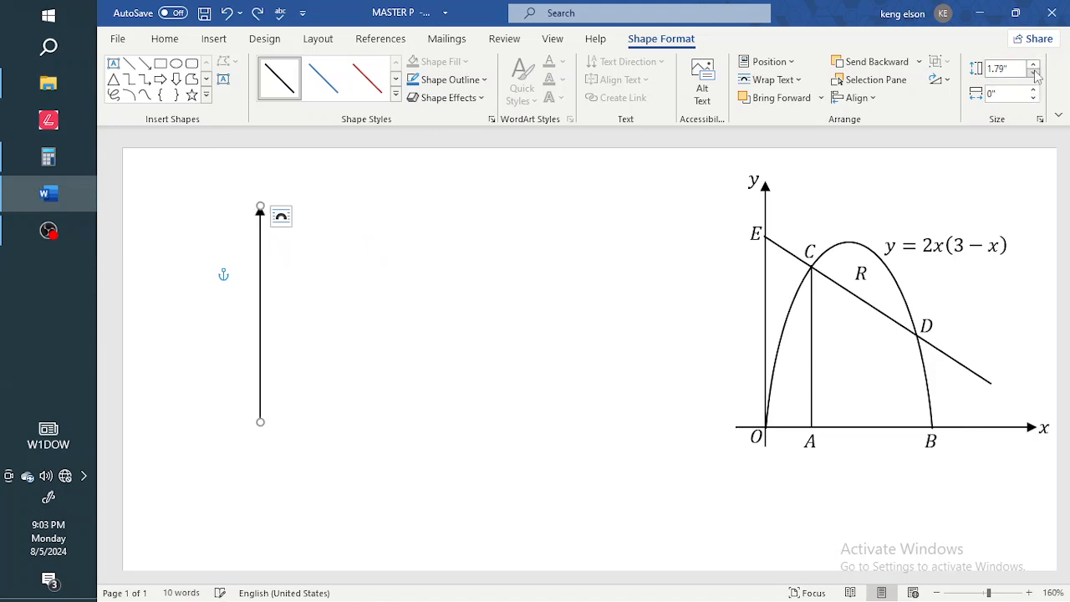
# Draw an arrow line across the vertical arrow's foot and flatten it to 0" height.
pyautogui.click(144, 64)
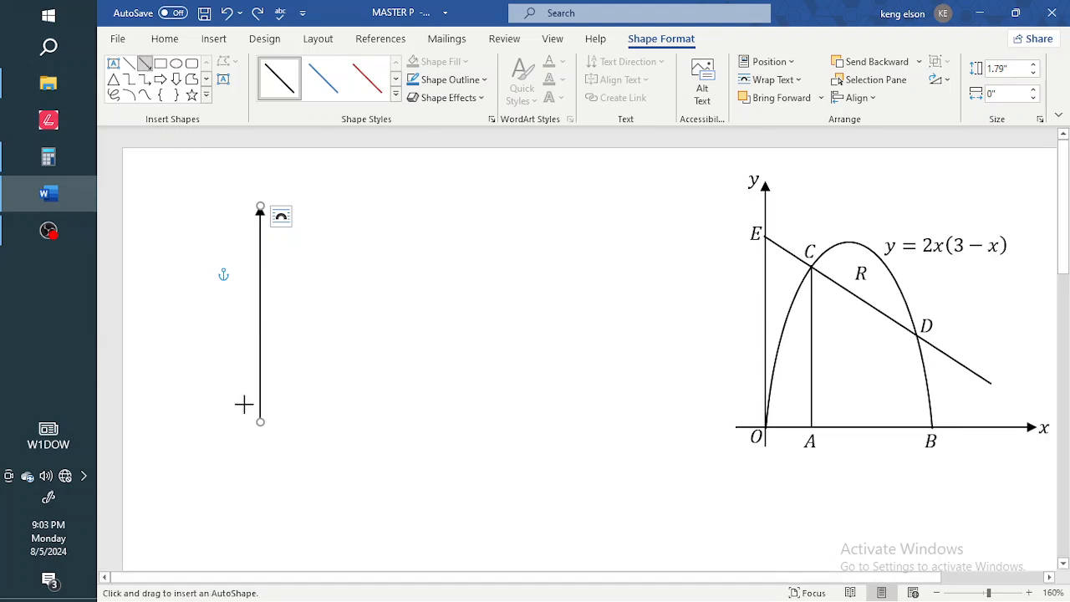
pyautogui.moveTo(241, 403); pyautogui.dragTo(587, 407)
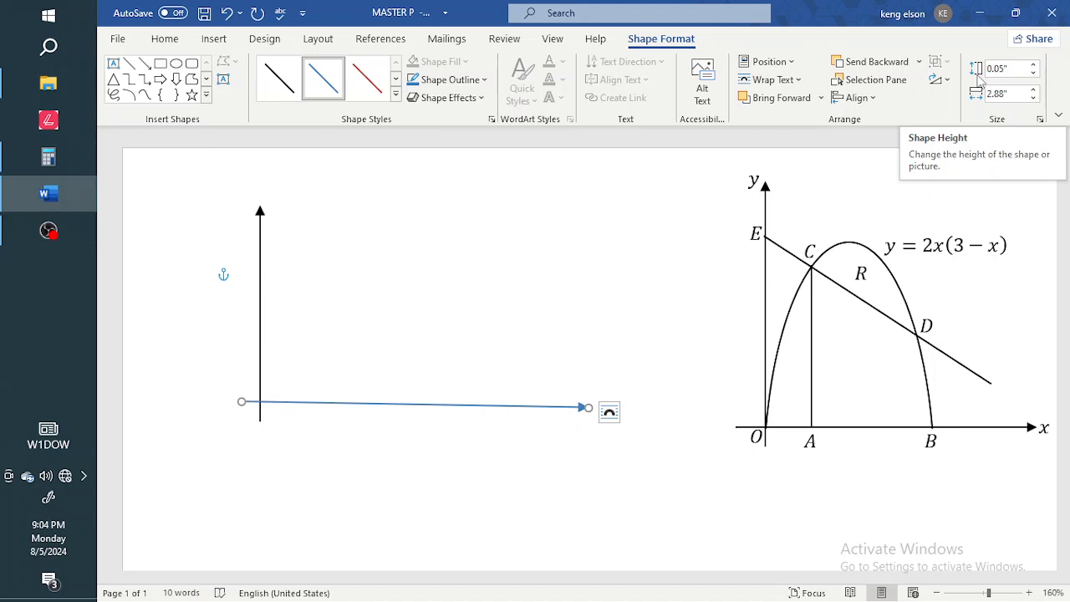
pyautogui.click(1034, 74)
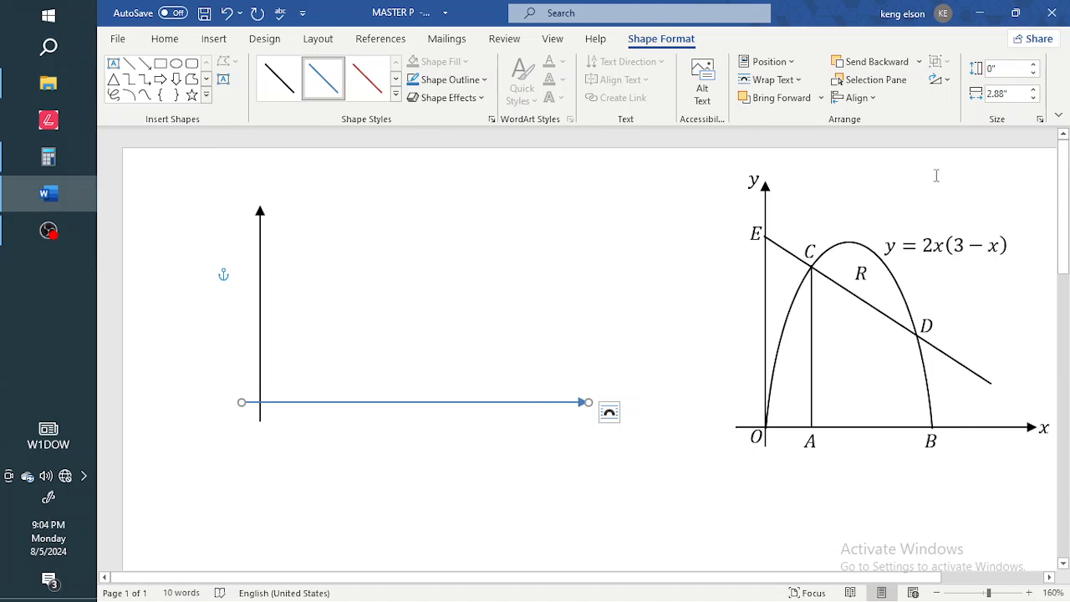
# Set the horizontal arrow's width to 2.6" and make it solid black.
pyautogui.click(1033, 90)
pyautogui.click(1034, 90)
pyautogui.click(1034, 90)
pyautogui.click(1034, 90)
pyautogui.click(1033, 91)
pyautogui.click(1032, 98)
pyautogui.click(1033, 99)
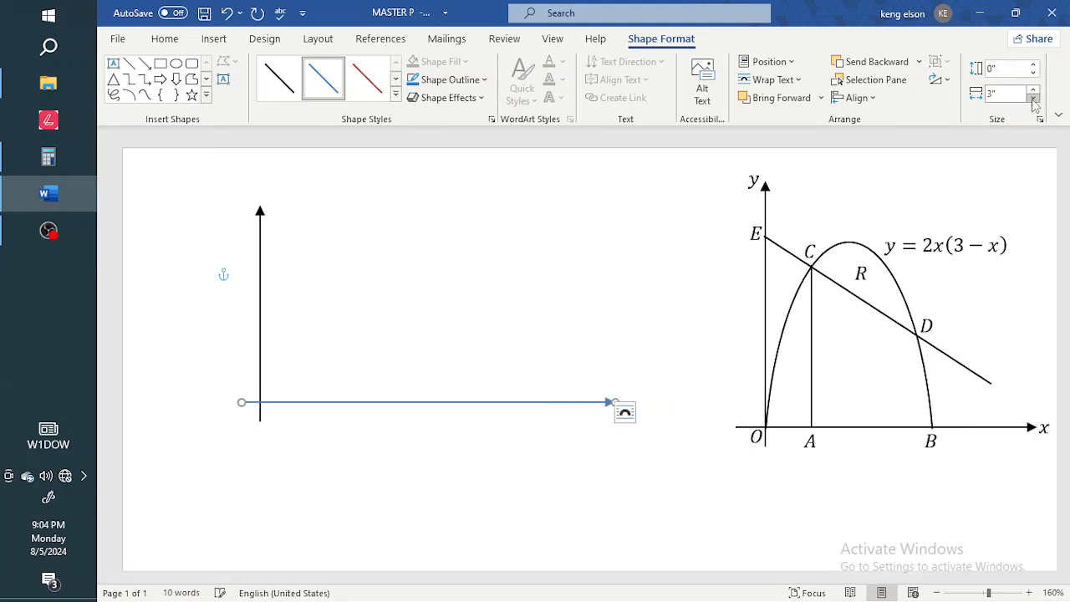
pyautogui.click(1033, 99)
pyautogui.click(1033, 98)
pyautogui.click(1033, 98)
pyautogui.click(1033, 99)
pyautogui.click(1033, 98)
pyautogui.click(1033, 99)
pyautogui.click(1033, 99)
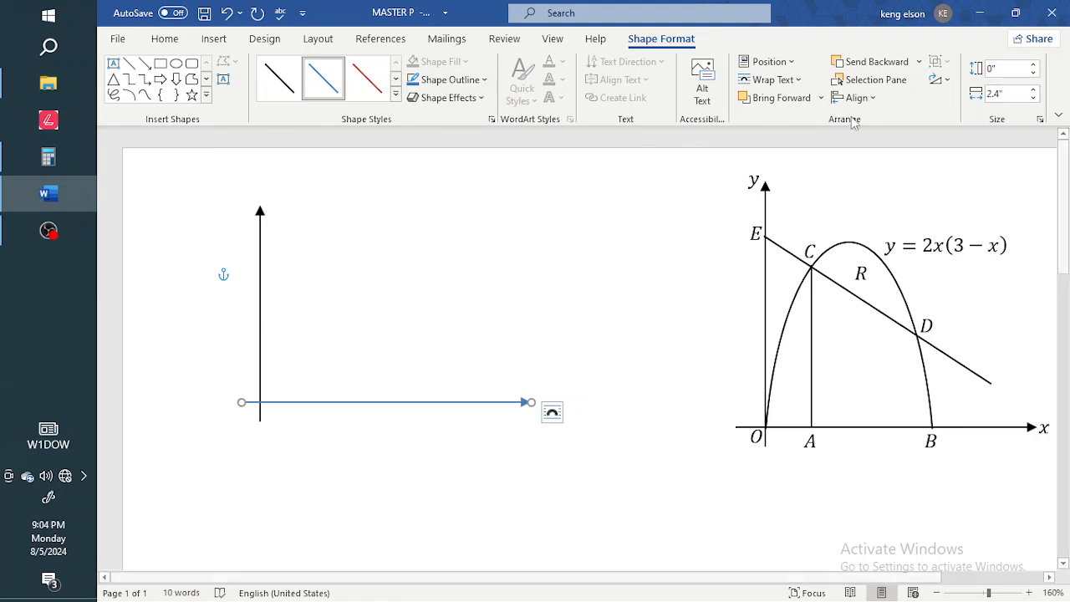
pyautogui.click(1034, 90)
pyautogui.click(1034, 90)
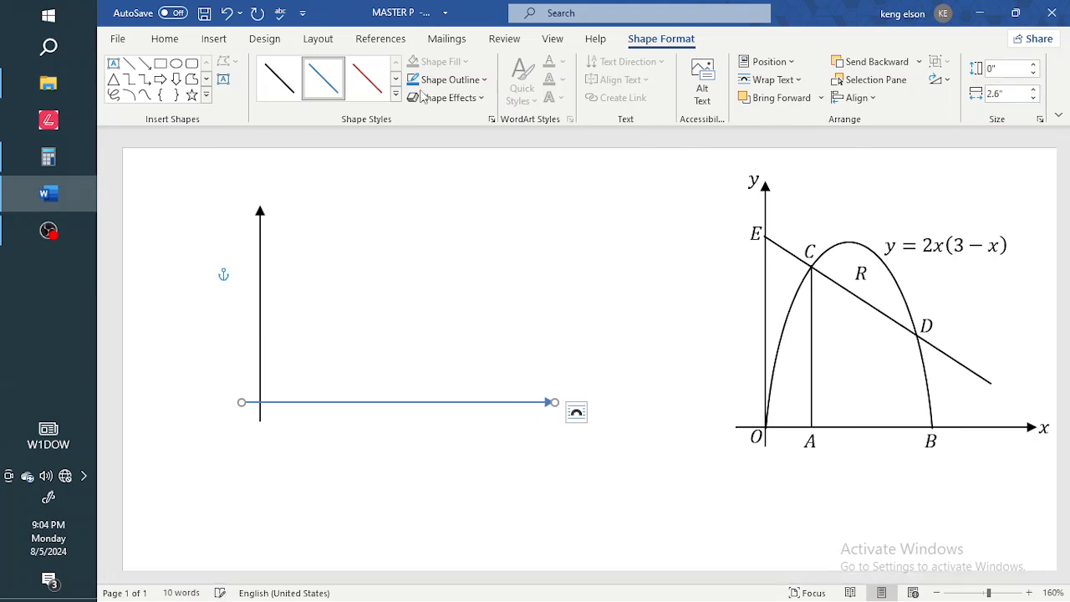
pyautogui.click(280, 78)
pyautogui.click(347, 445)
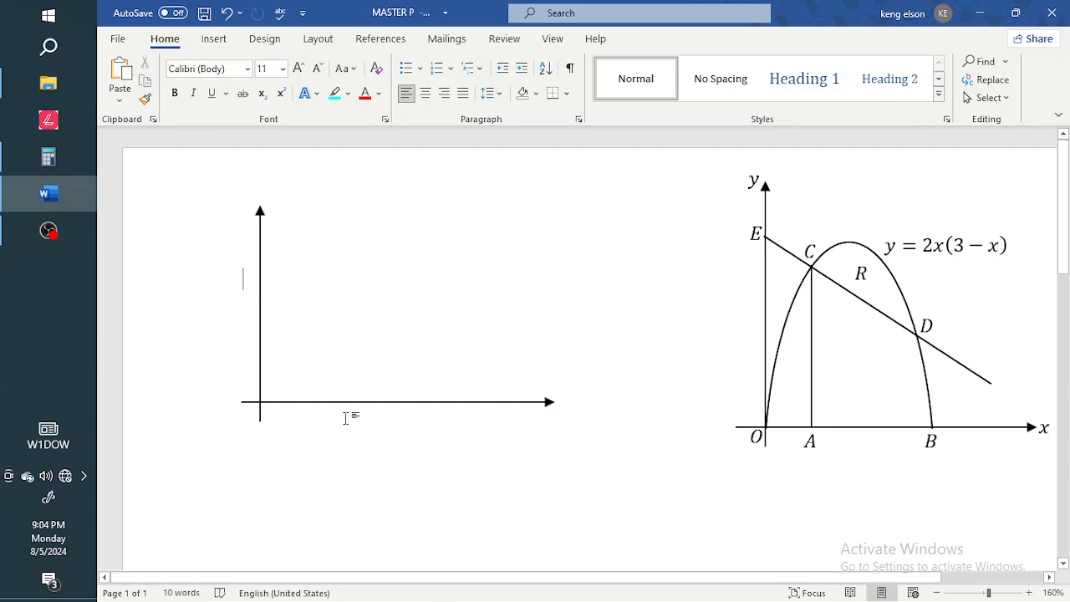
# Undo the stray change and restore the arrows and reference graph to their positions.
pyautogui.hotkey('ctrl', 'z')
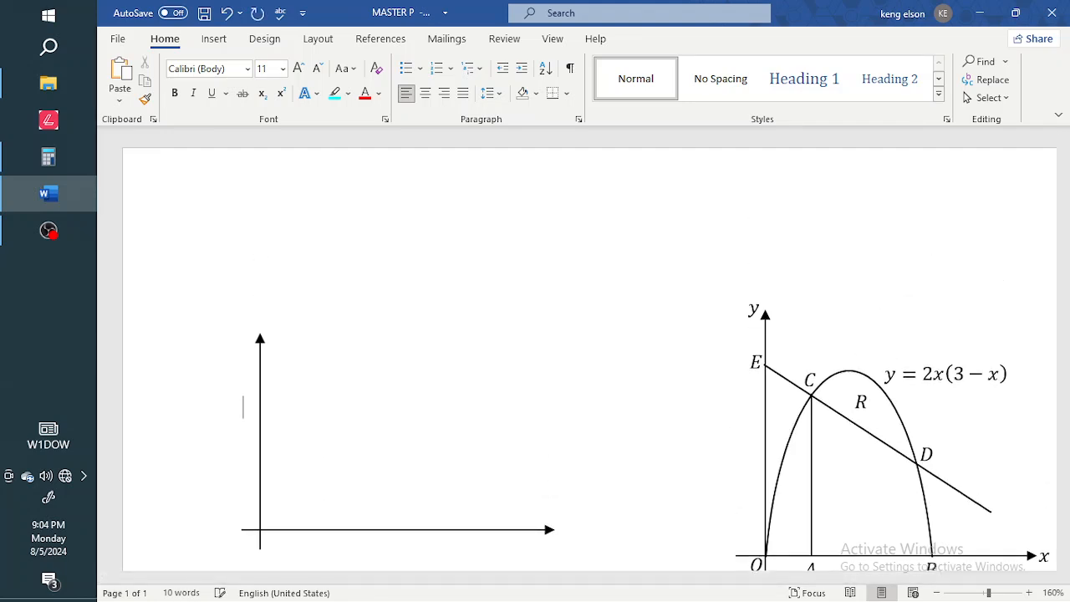
pyautogui.press('BackSpace')
pyautogui.press('BackSpace')
pyautogui.press('BackSpace')
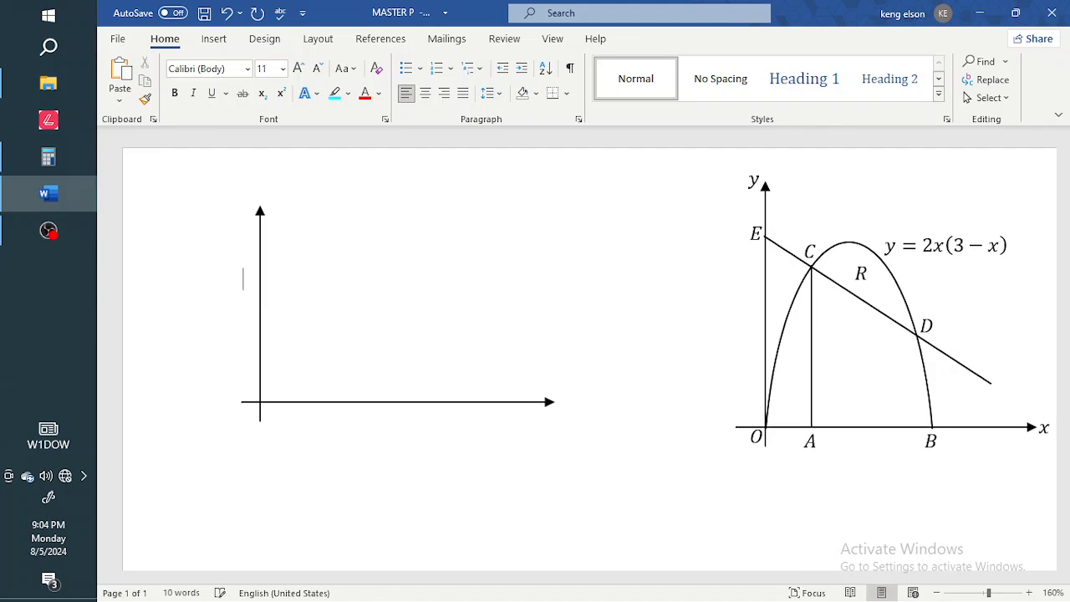
pyautogui.click(350, 403)
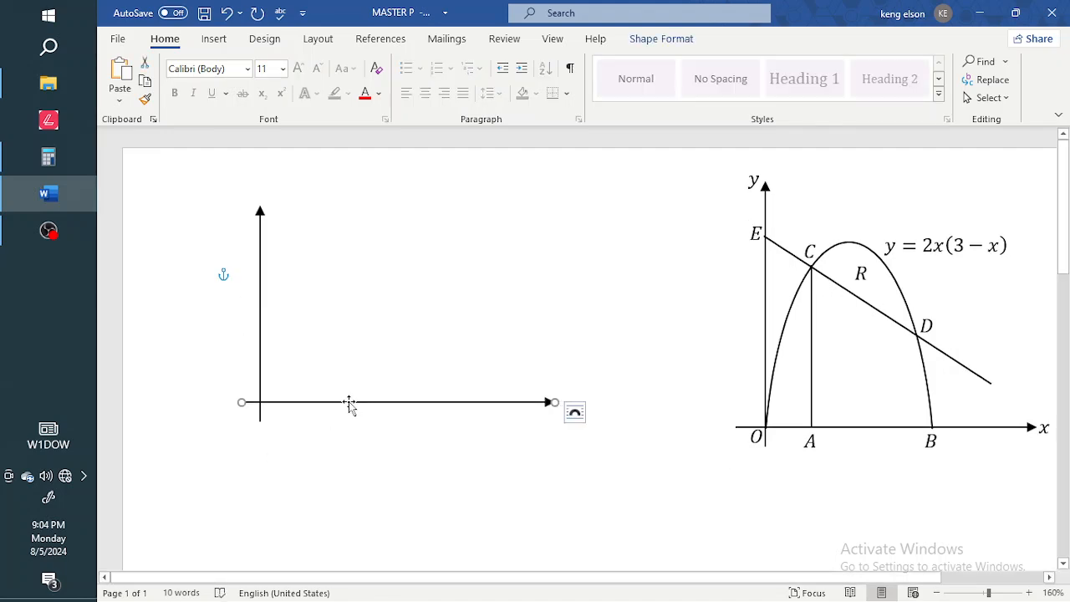
pyautogui.moveTo(871, 311)
pyautogui.mouseDown()
pyautogui.moveTo(721, 317)
pyautogui.moveTo(876, 309)
pyautogui.moveTo(748, 322)
pyautogui.moveTo(791, 322)
pyautogui.moveTo(895, 298)
pyautogui.moveTo(740, 332)
pyautogui.moveTo(783, 312)
pyautogui.moveTo(873, 304)
pyautogui.mouseUp()
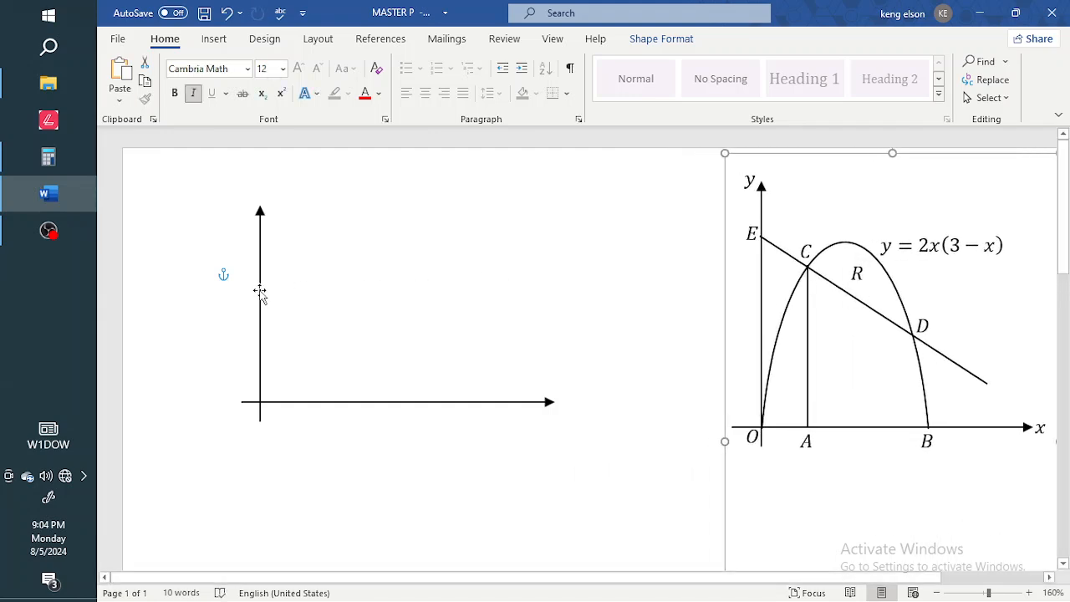
pyautogui.moveTo(260, 291); pyautogui.dragTo(222, 288)
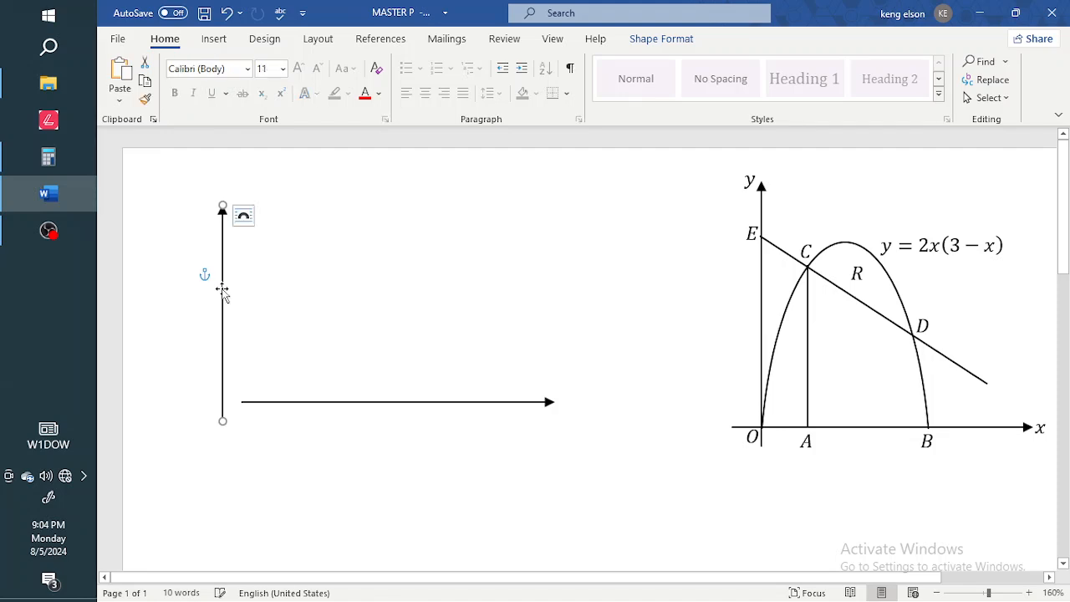
pyautogui.hotkey('ctrl', 'z')
pyautogui.click(399, 276)
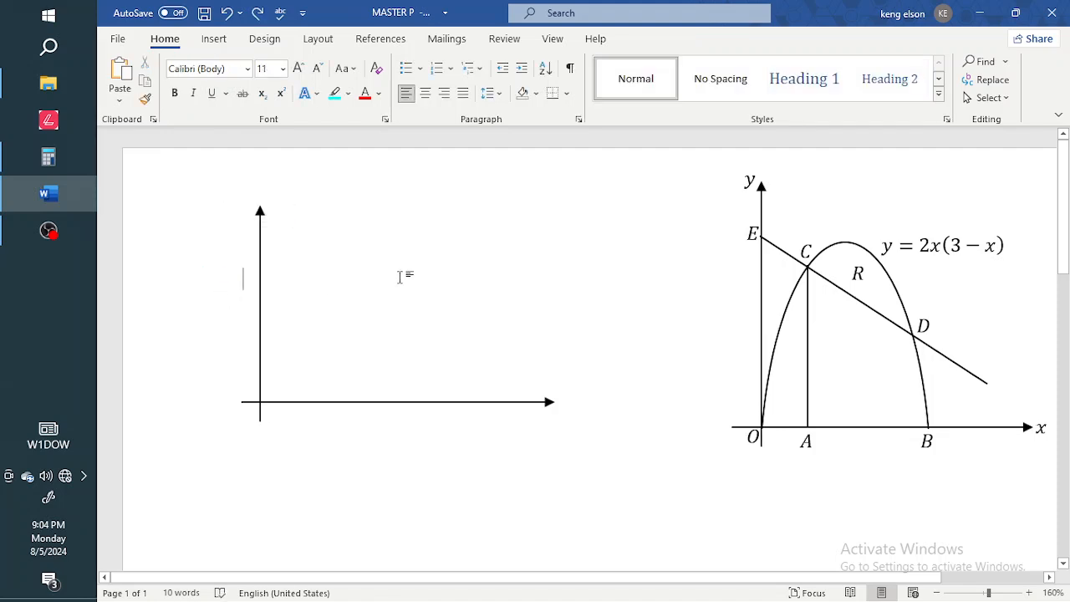
# Check the vertical arrow's text wrapping options, then select both axis arrows together.
pyautogui.click(260, 283)
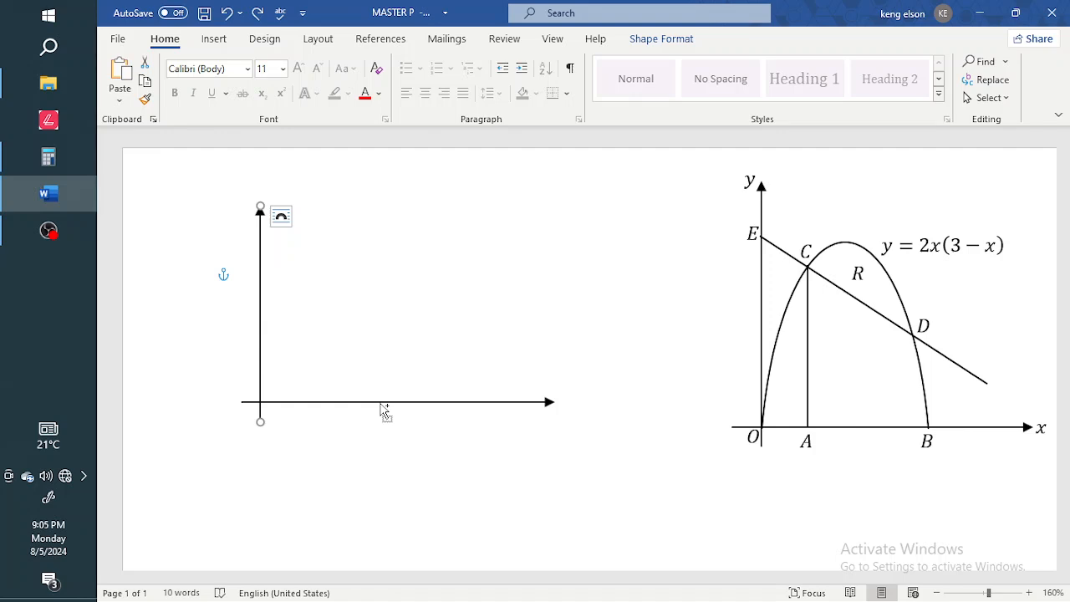
pyautogui.click(281, 215)
pyautogui.click(507, 315)
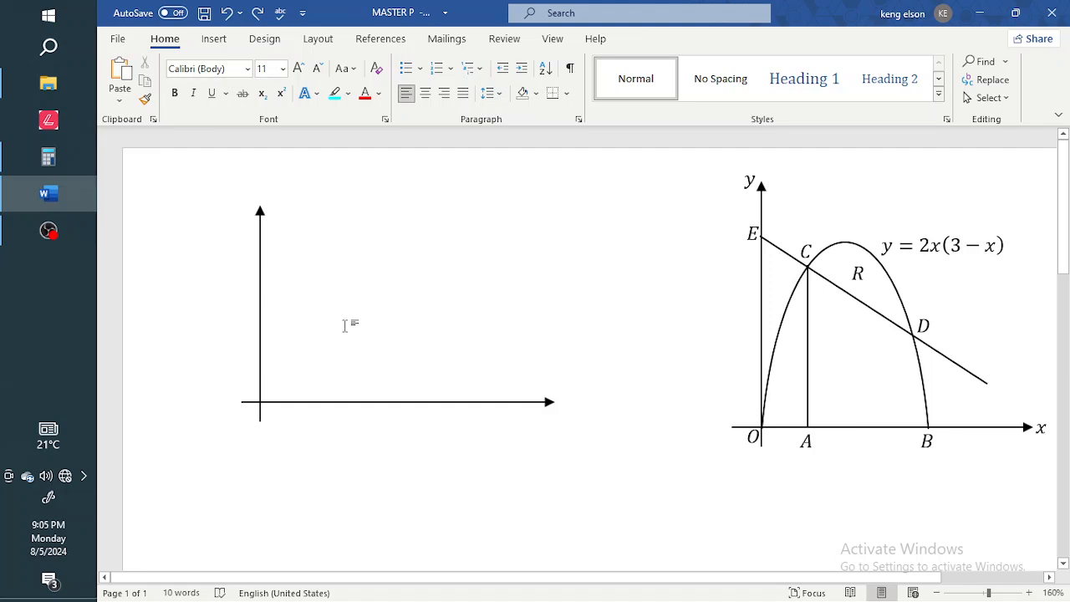
pyautogui.click(261, 305)
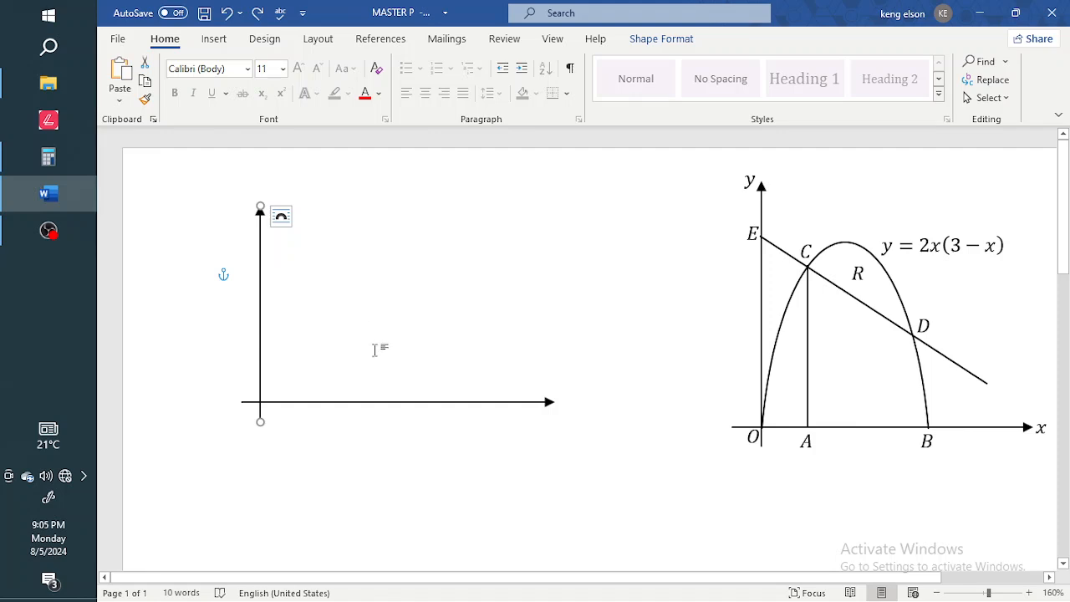
pyautogui.keyDown('shift'); pyautogui.click(395, 404); pyautogui.keyUp('shift')
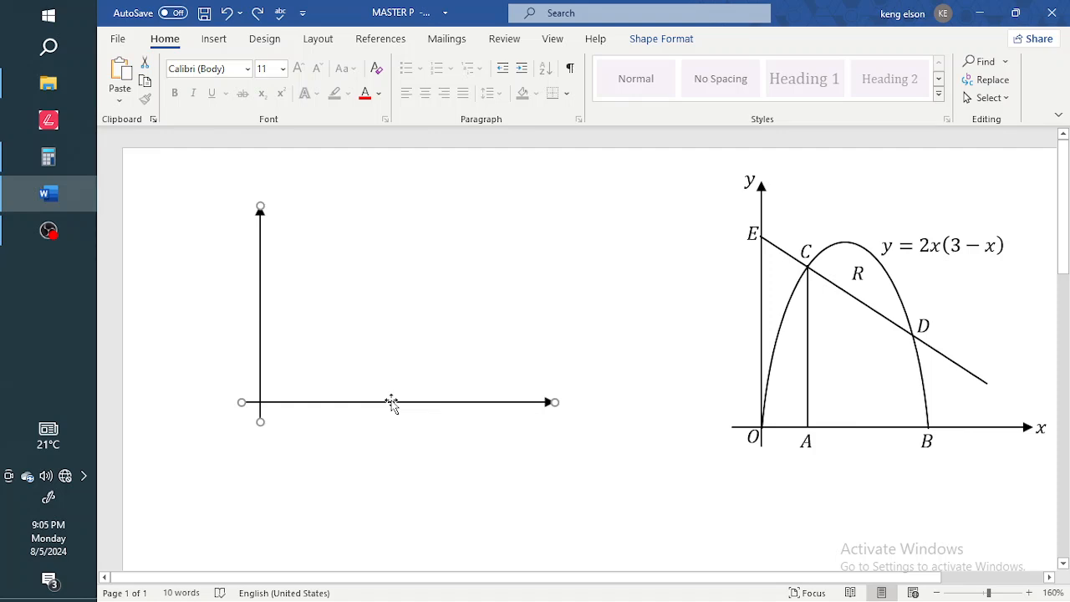
# Group the two axis arrows and nudge the group slightly down and left.
pyautogui.rightClick(259, 364)
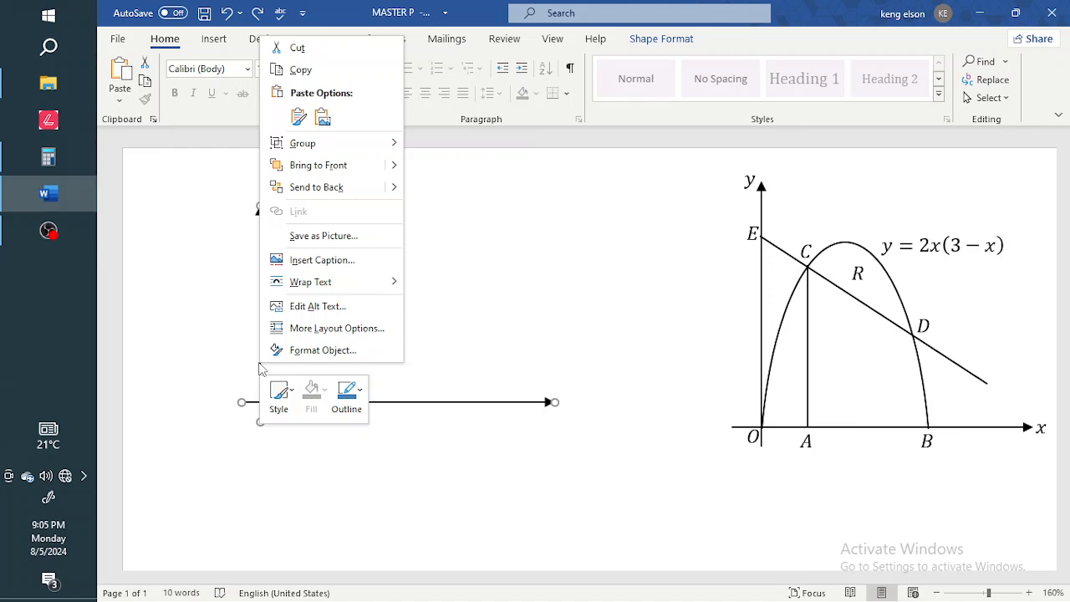
pyautogui.moveTo(368, 146)
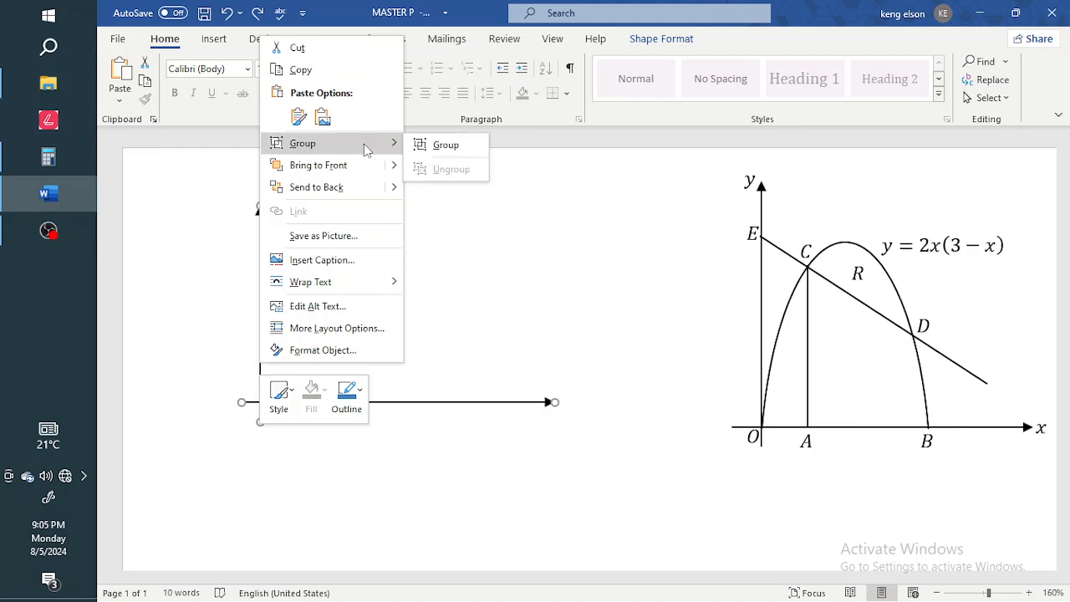
pyautogui.click(446, 146)
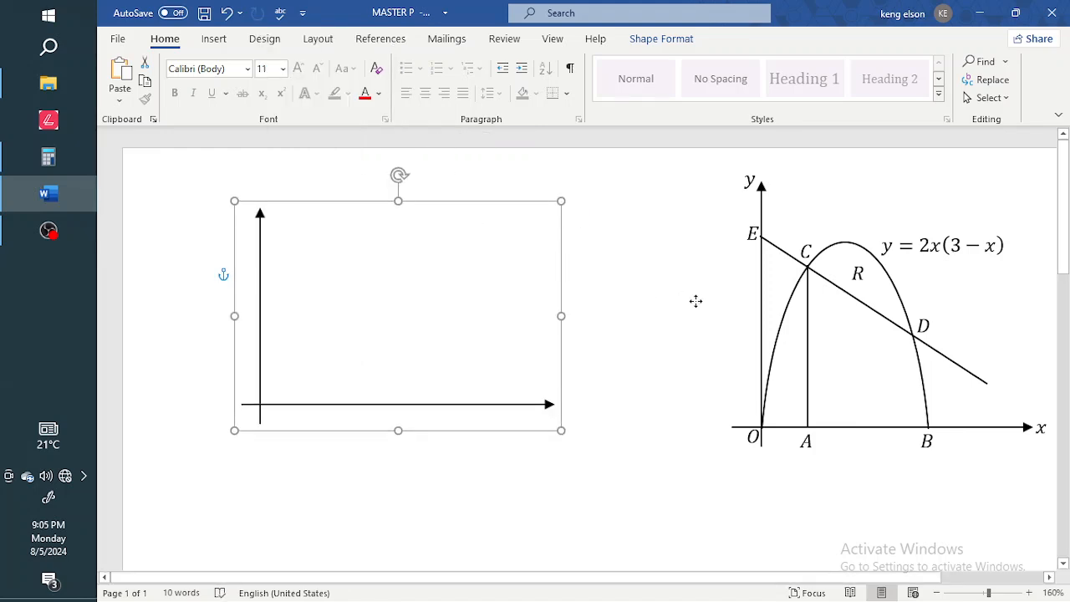
pyautogui.moveTo(561, 292)
pyautogui.mouseDown()
pyautogui.moveTo(569, 313)
pyautogui.moveTo(548, 290)
pyautogui.mouseUp()
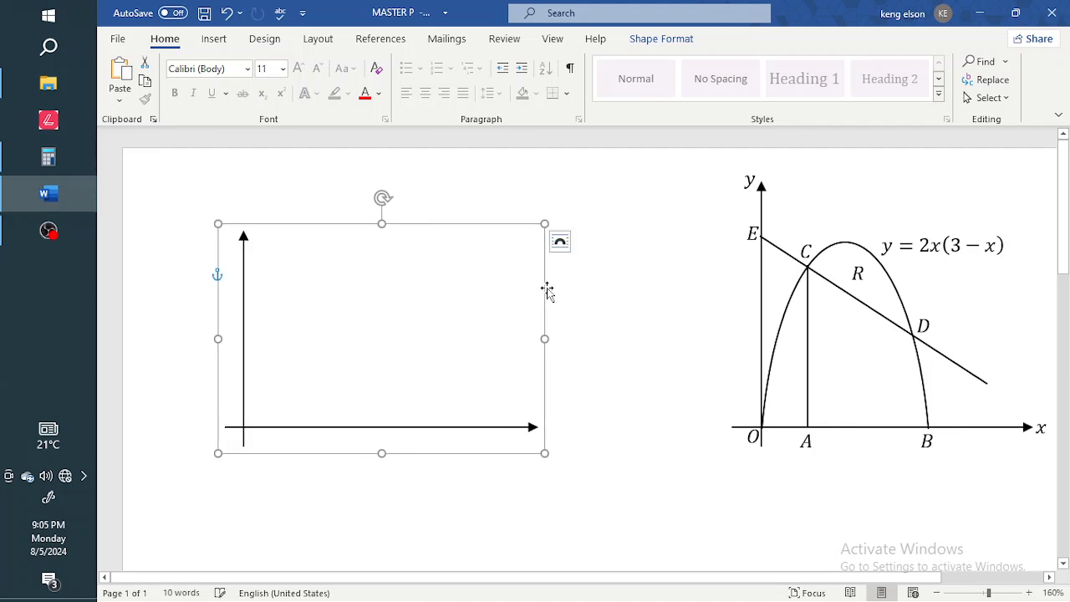
pyautogui.click(843, 244)
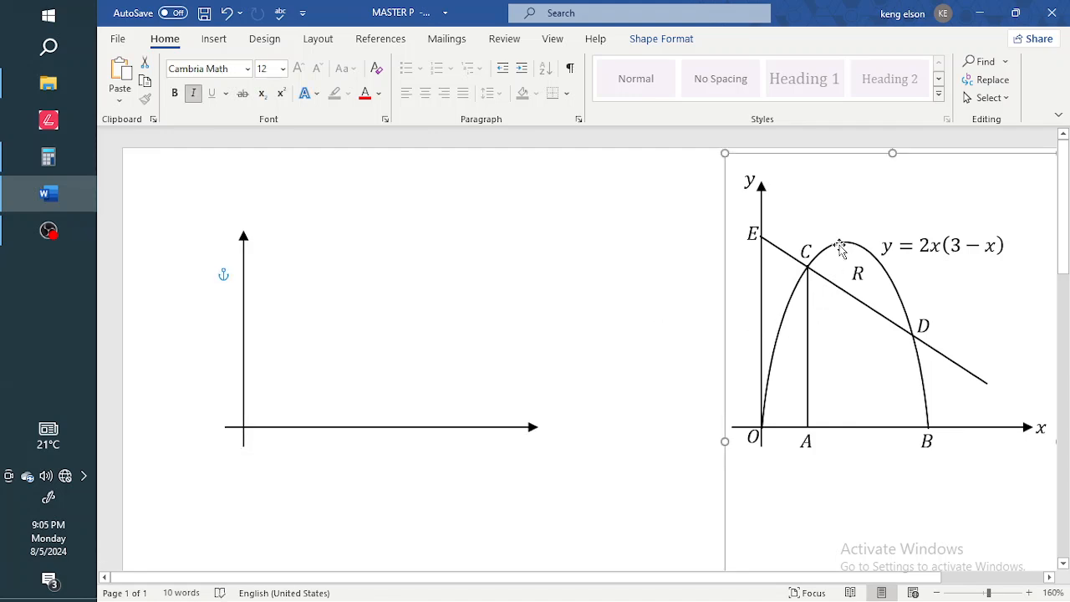
pyautogui.click(841, 244)
pyautogui.click(466, 293)
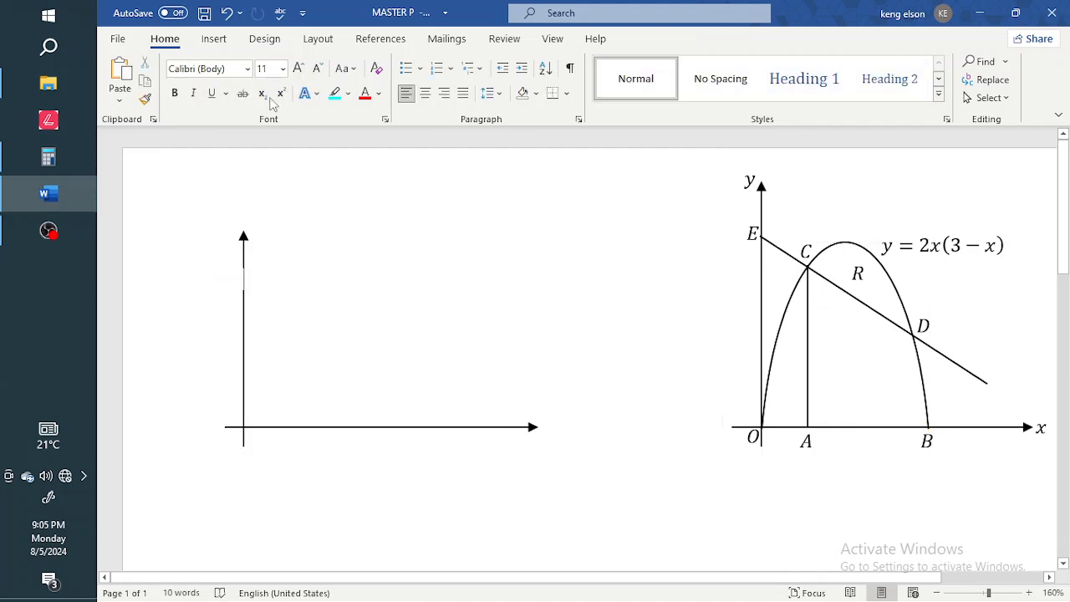
# Draw an arc shape, move it onto the axes and rotate it counter-clockwise.
pyautogui.click(216, 40)
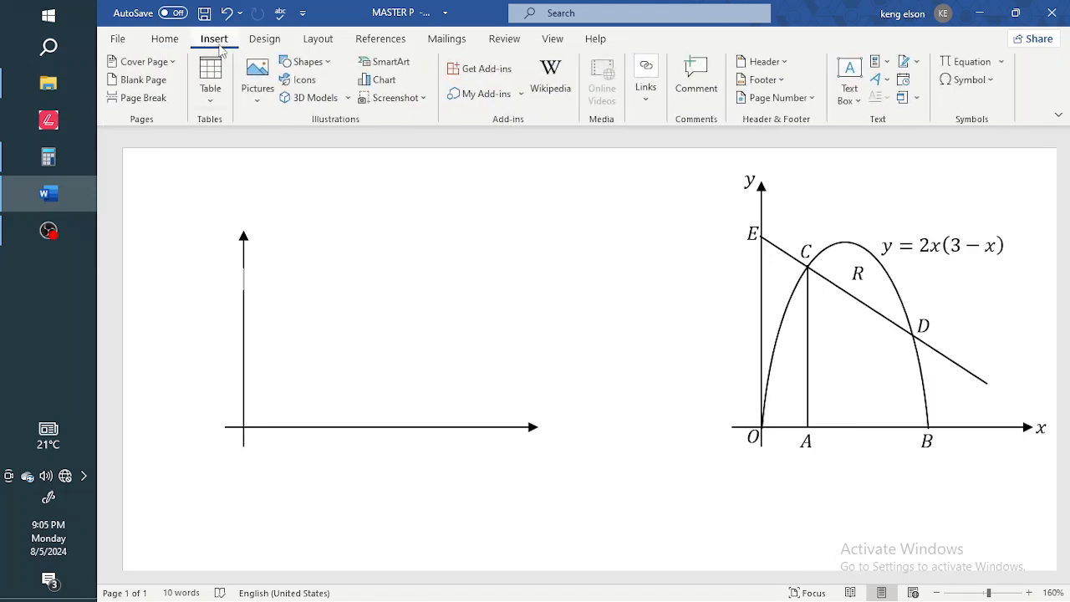
pyautogui.click(305, 63)
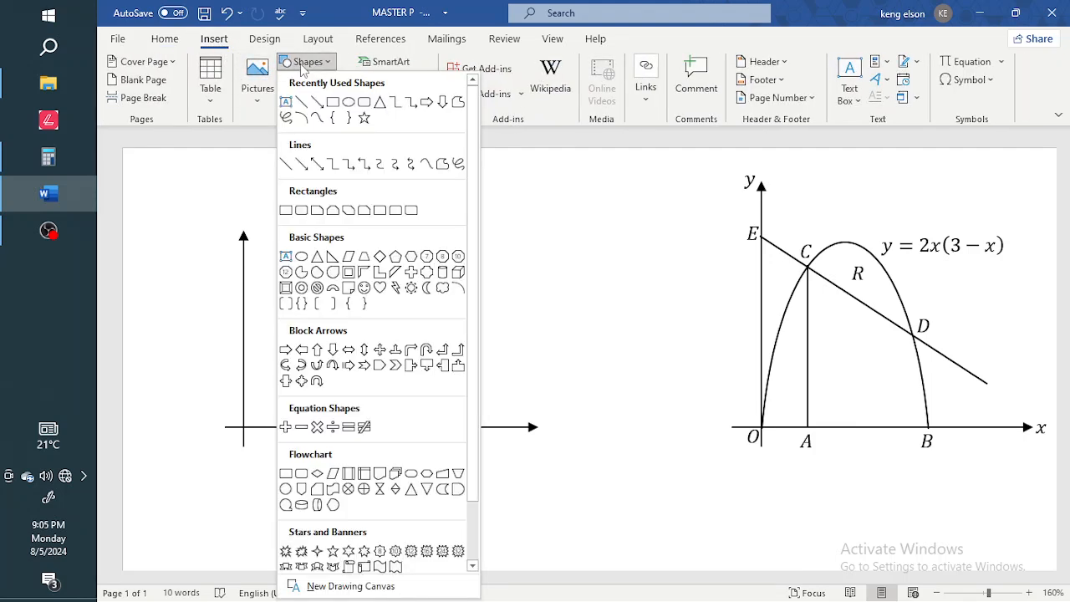
pyautogui.click(307, 123)
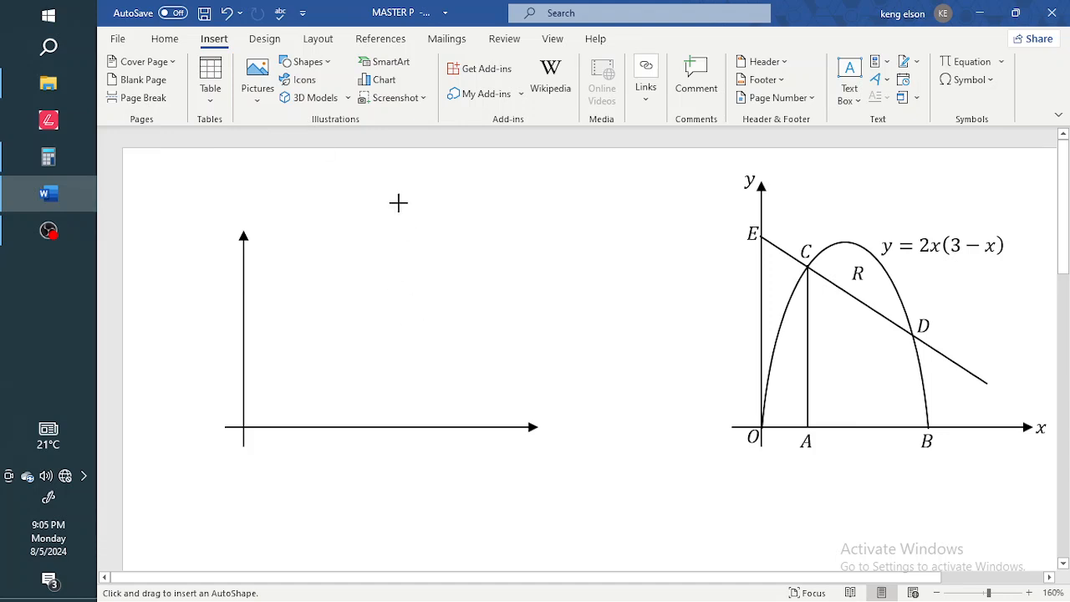
pyautogui.moveTo(508, 203); pyautogui.dragTo(629, 397)
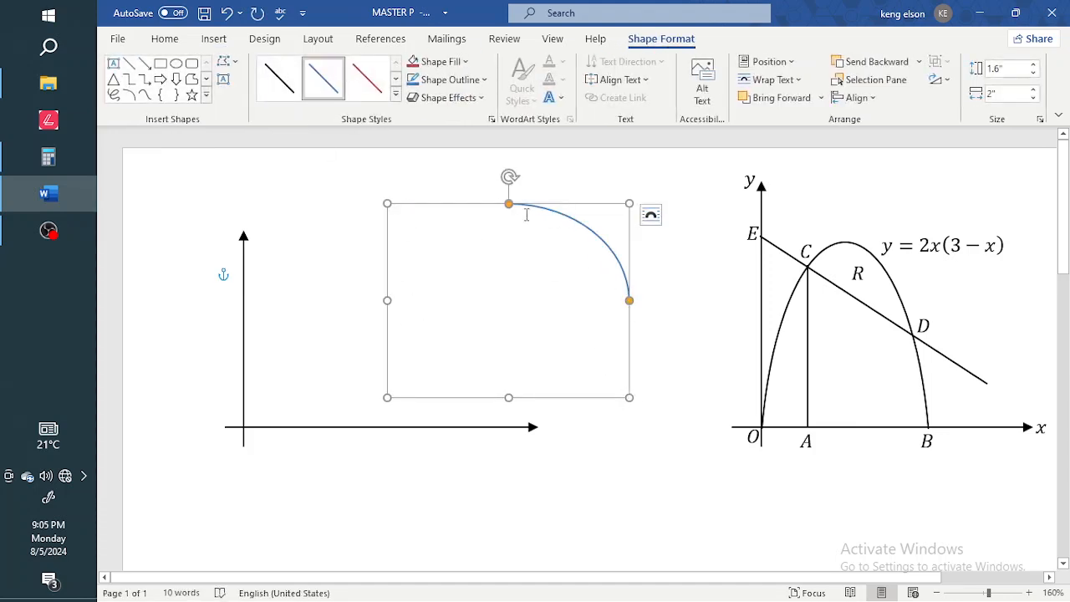
pyautogui.moveTo(564, 209); pyautogui.dragTo(456, 277)
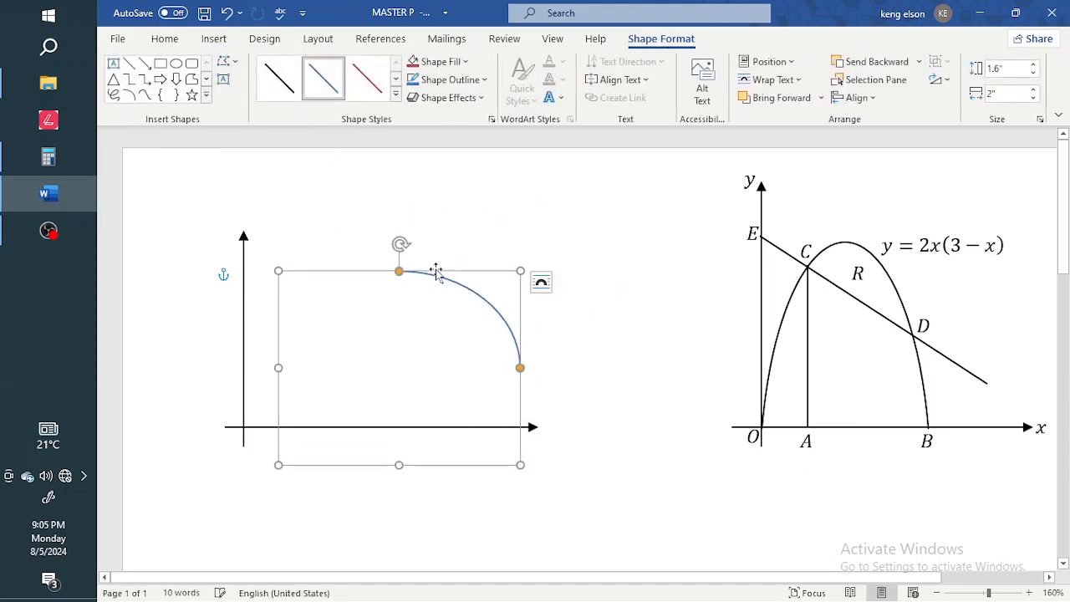
pyautogui.moveTo(401, 246); pyautogui.dragTo(346, 259)
pyautogui.click(329, 356)
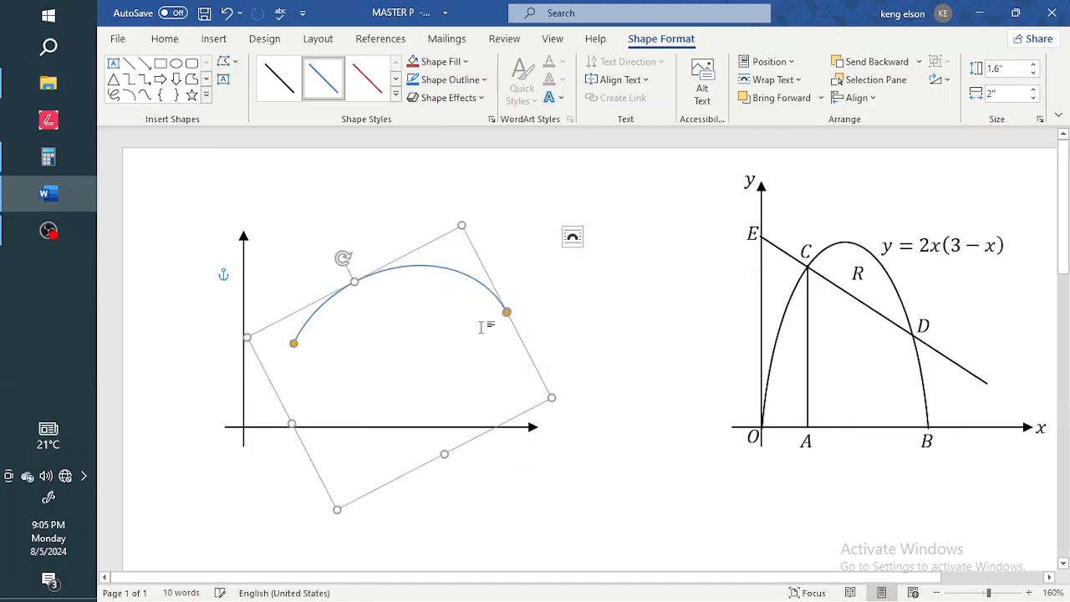
# Adjust the arc's end handles and rotation into an upright arch starting at the origin.
pyautogui.moveTo(507, 312); pyautogui.dragTo(517, 348)
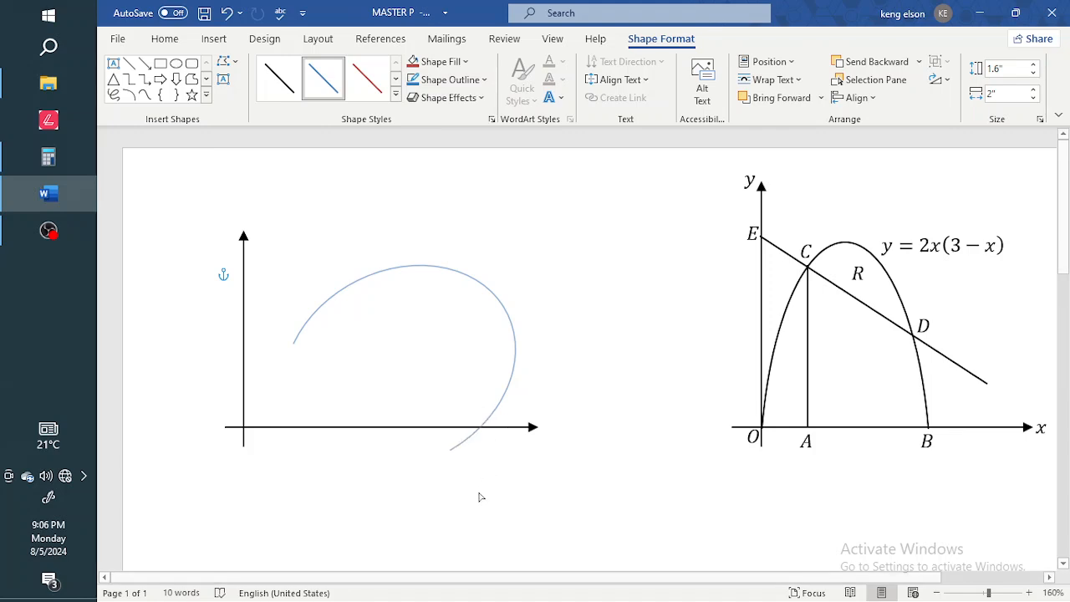
pyautogui.moveTo(481, 497); pyautogui.dragTo(478, 496)
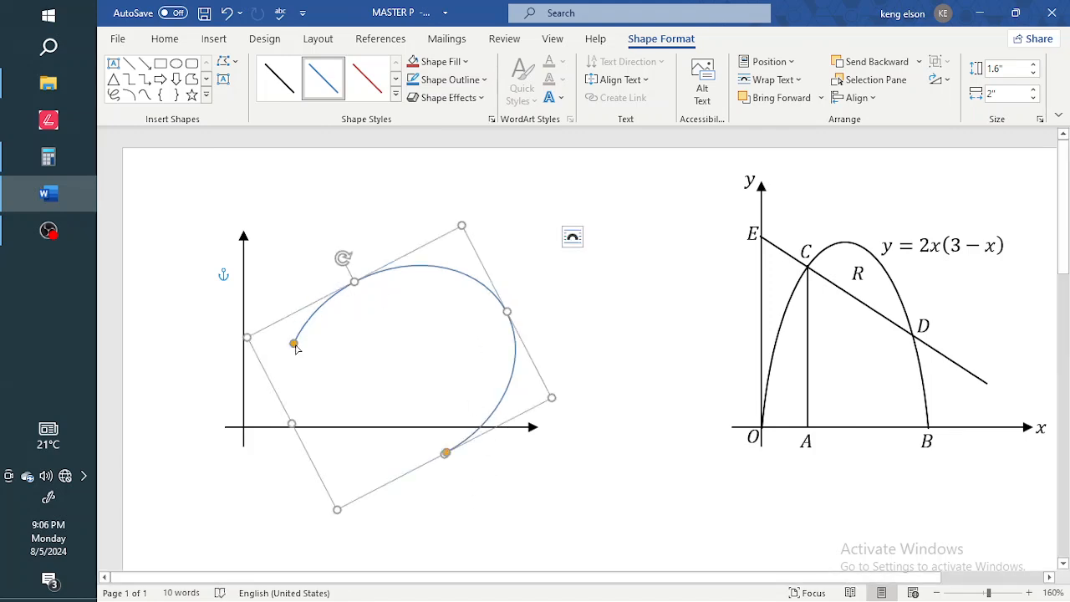
pyautogui.moveTo(294, 344); pyautogui.dragTo(324, 313)
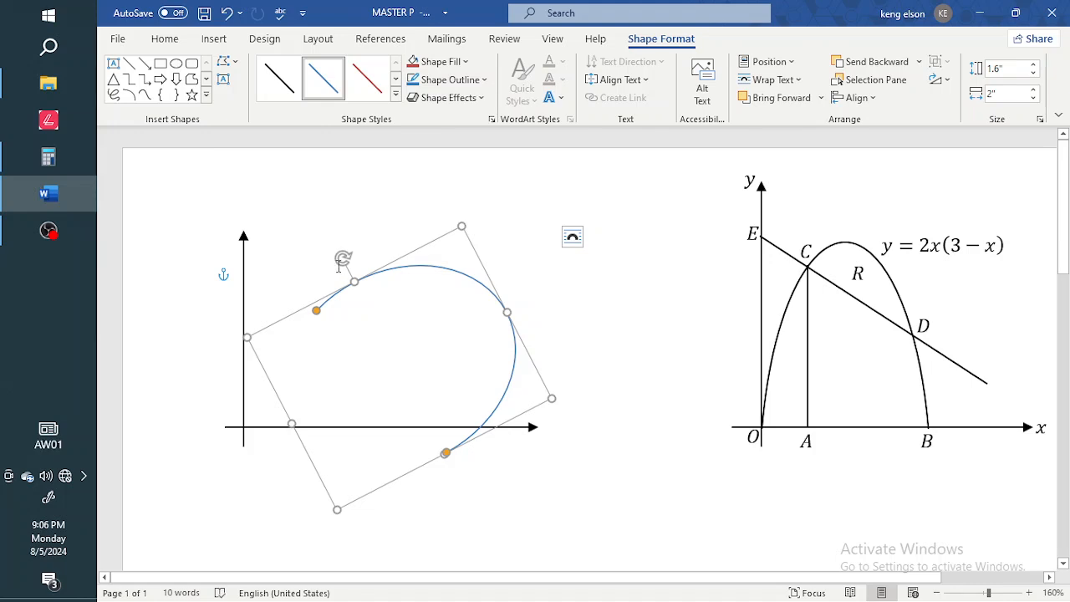
pyautogui.moveTo(342, 259); pyautogui.dragTo(318, 346)
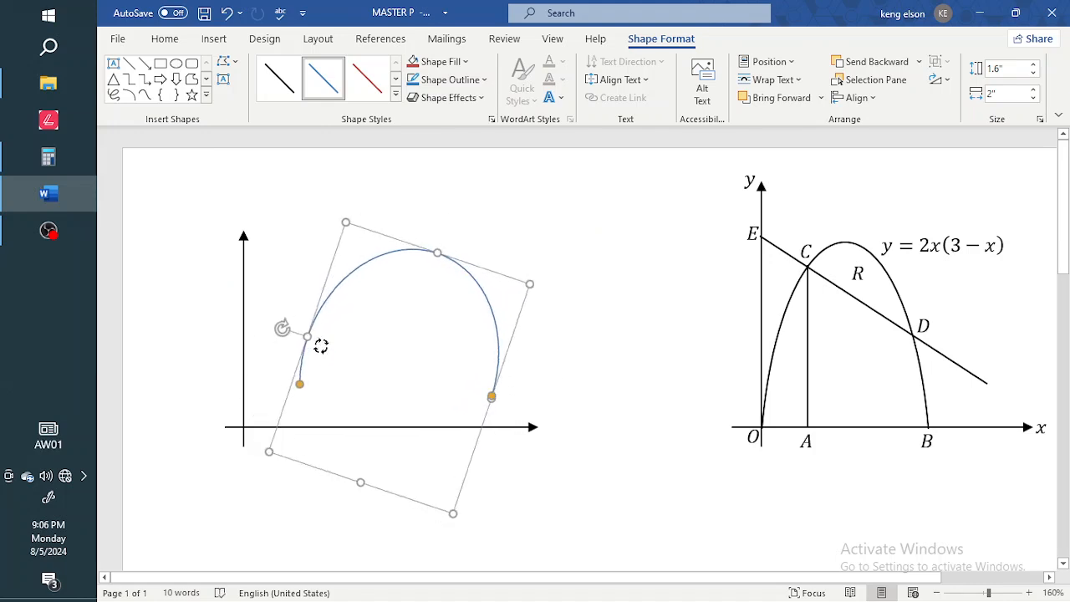
pyautogui.click(478, 302)
pyautogui.click(300, 371)
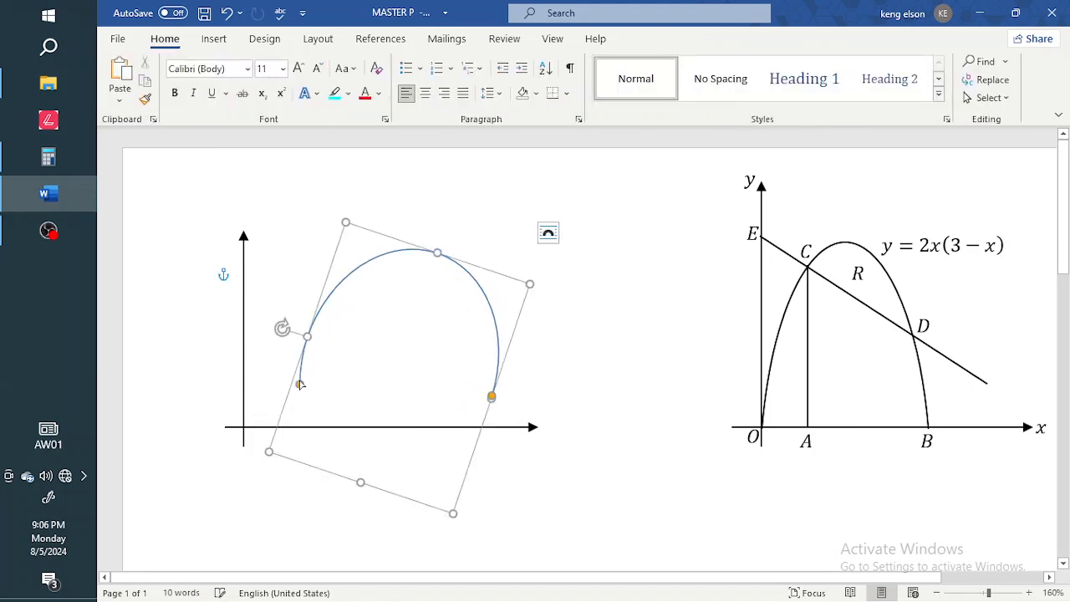
pyautogui.moveTo(300, 382); pyautogui.dragTo(307, 337)
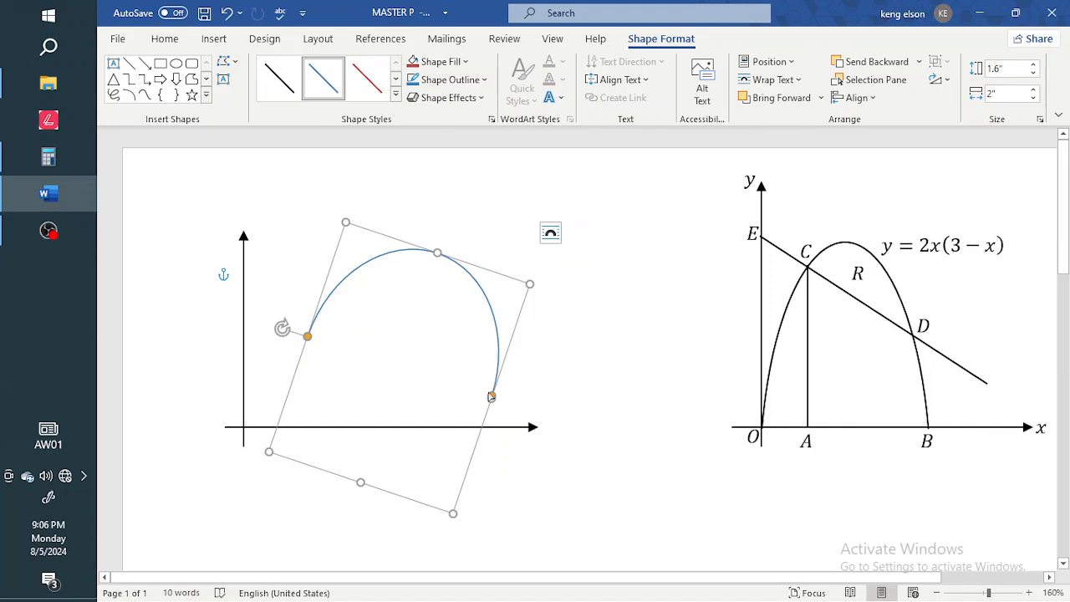
pyautogui.moveTo(493, 398); pyautogui.dragTo(496, 377)
pyautogui.moveTo(281, 328); pyautogui.dragTo(277, 368)
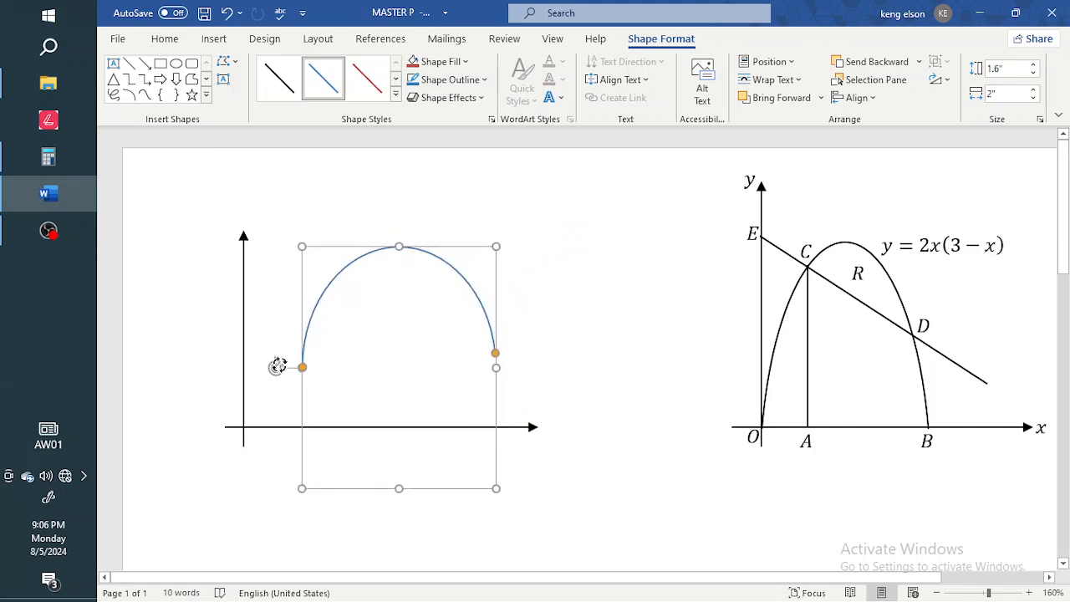
pyautogui.moveTo(493, 329); pyautogui.dragTo(432, 385)
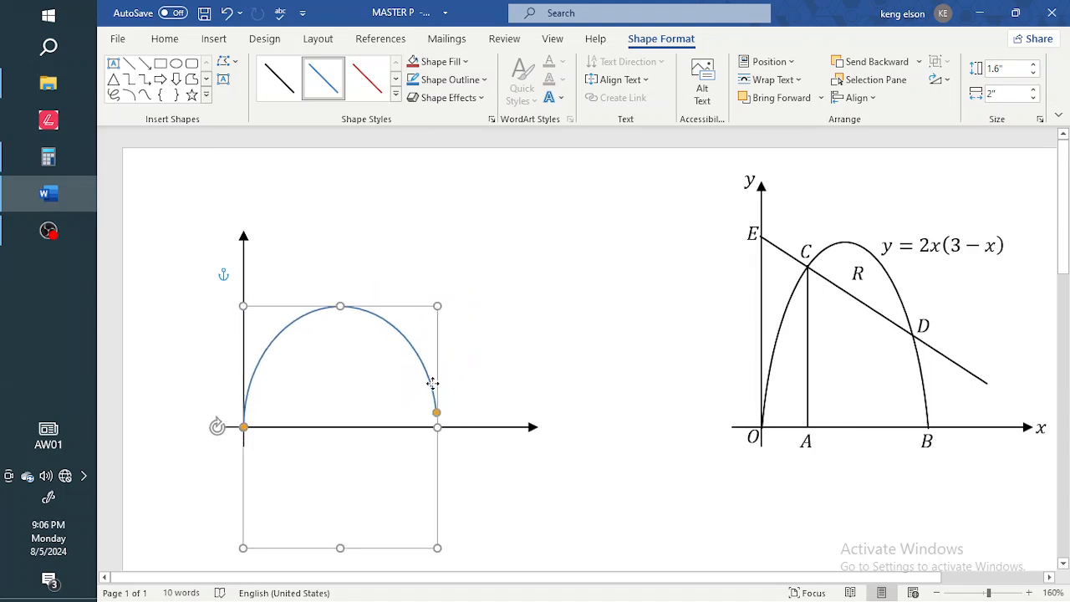
pyautogui.click(586, 287)
# Extend the arch's end down to the x-axis and narrow it to 0.78" wide.
pyautogui.click(330, 309)
pyautogui.moveTo(436, 412); pyautogui.dragTo(436, 420)
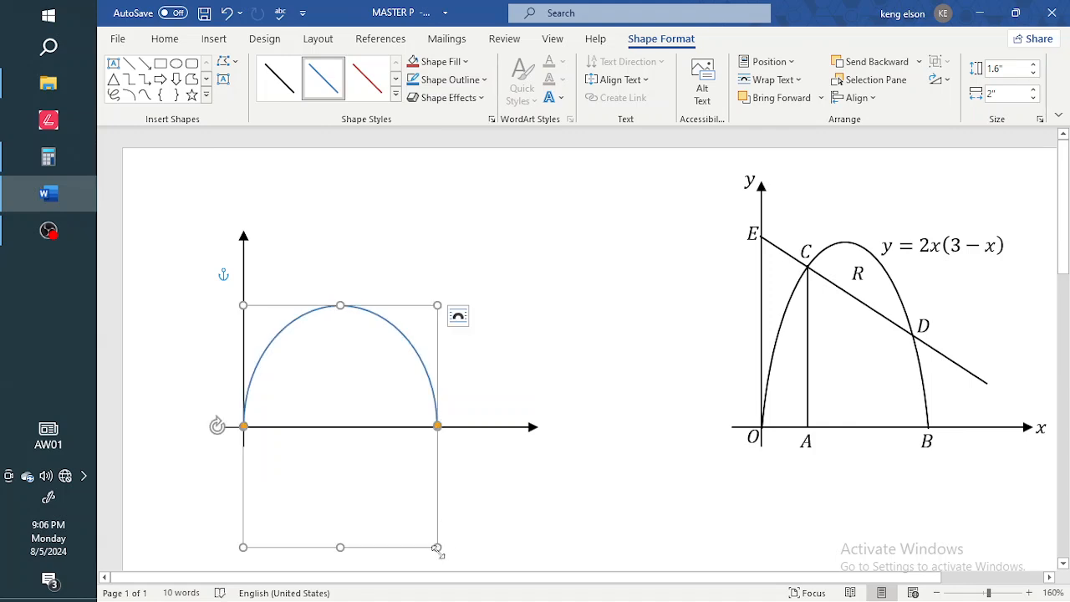
pyautogui.moveTo(436, 547); pyautogui.dragTo(338, 537)
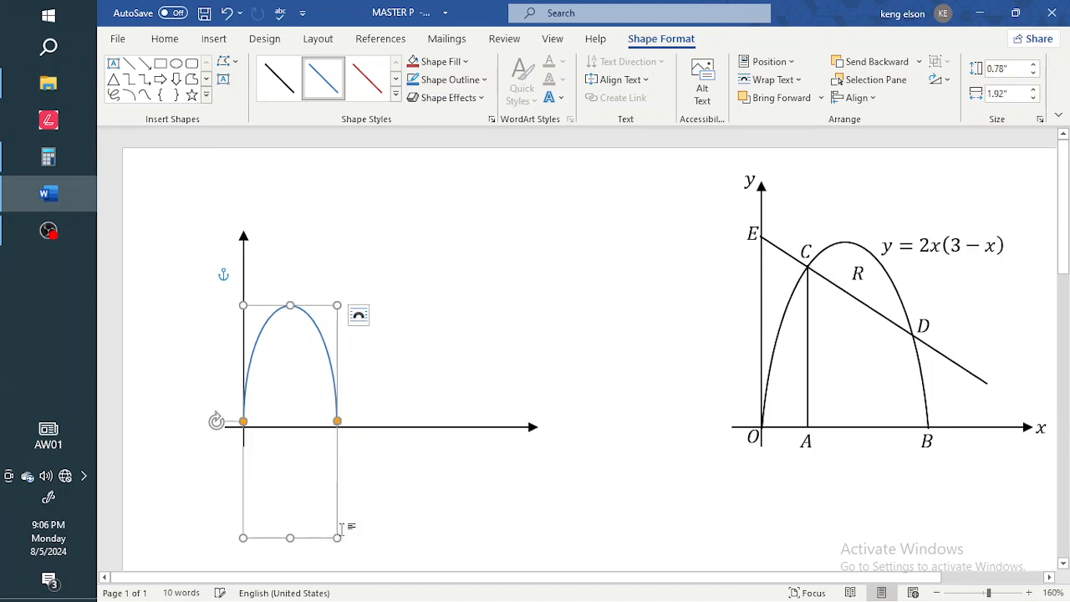
pyautogui.moveTo(336, 474); pyautogui.dragTo(338, 474)
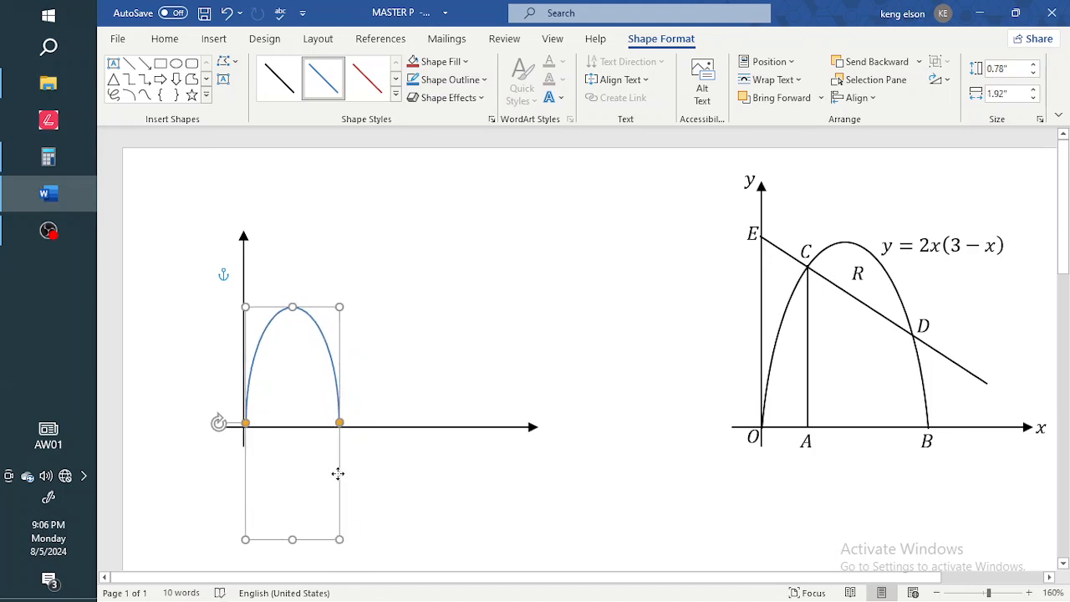
pyautogui.click(340, 479)
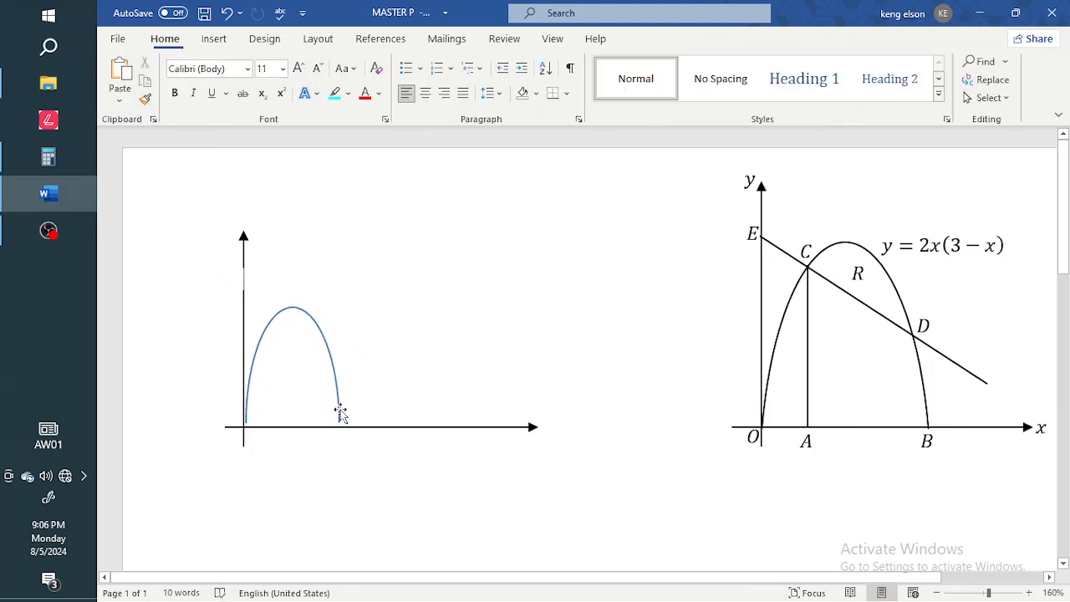
pyautogui.click(336, 382)
pyautogui.hotkey('ctrl', 'z')
pyautogui.hotkey('ctrl', 'z')
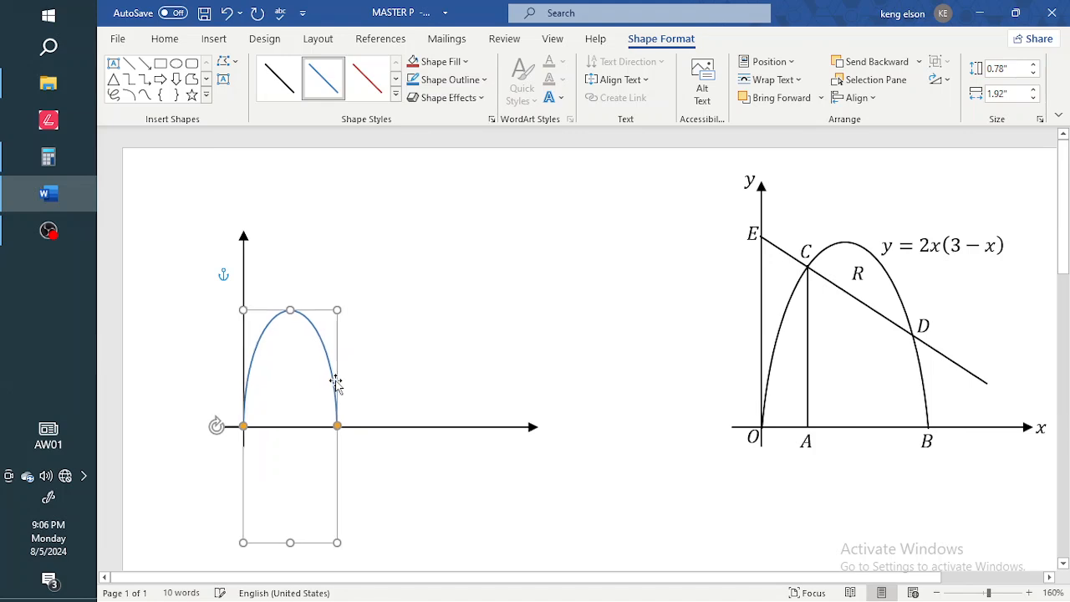
pyautogui.moveTo(336, 383); pyautogui.dragTo(336, 383)
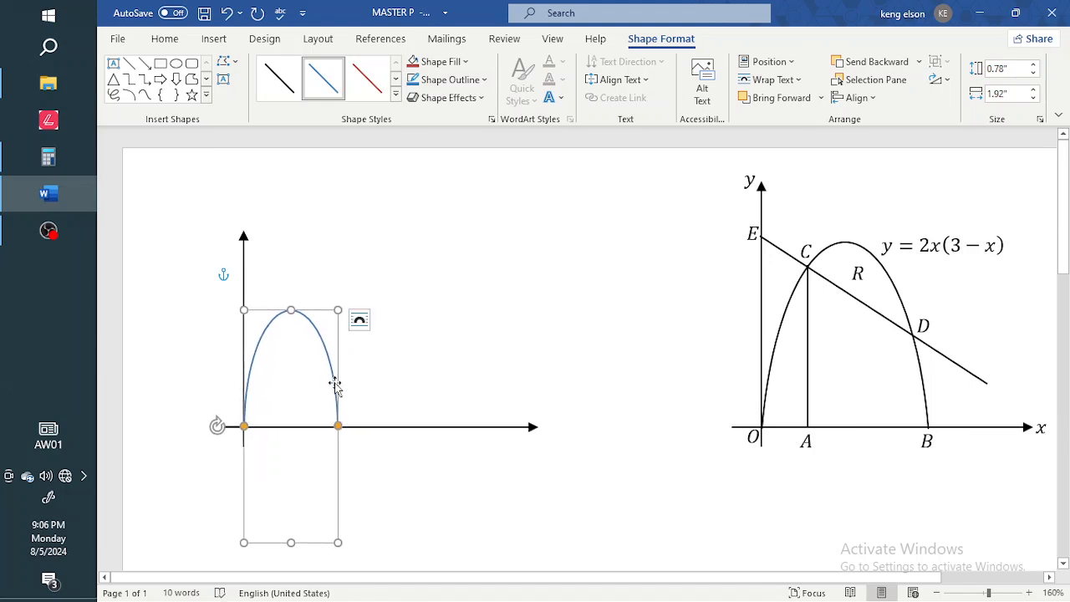
pyautogui.click(437, 364)
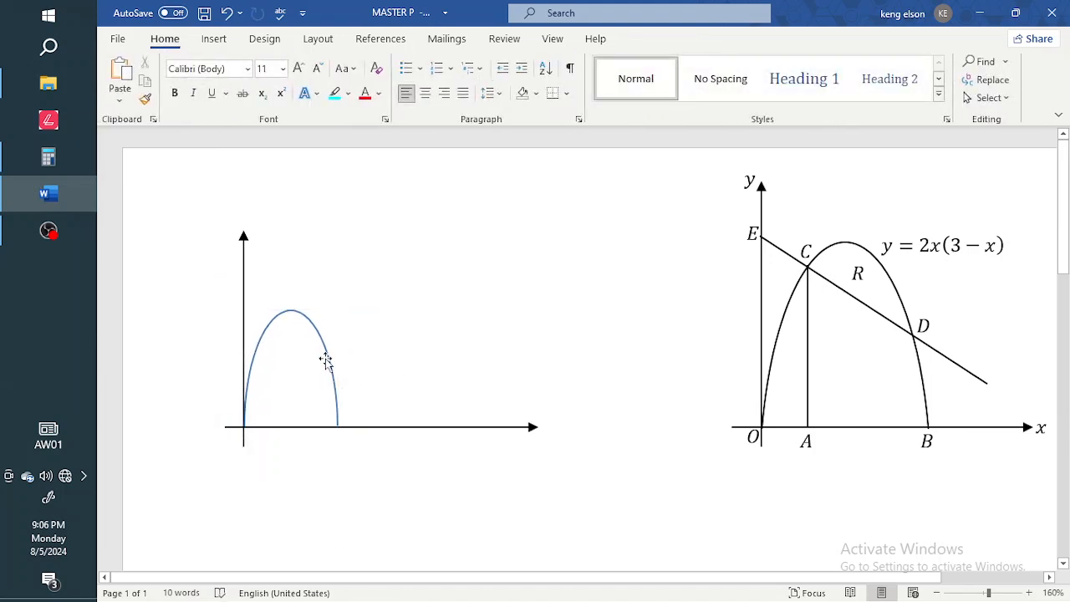
# Widen the arch to 0.96" and align both of its ends on the x-axis.
pyautogui.click(328, 360)
pyautogui.moveTo(337, 310); pyautogui.dragTo(301, 265)
pyautogui.moveTo(363, 358); pyautogui.dragTo(362, 377)
pyautogui.click(407, 375)
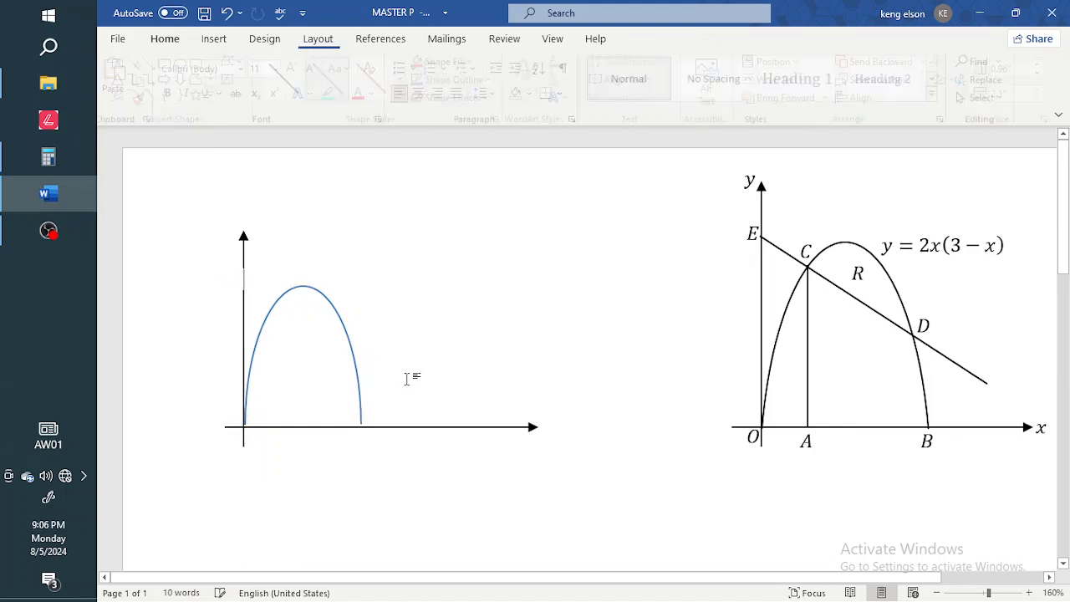
pyautogui.click(360, 390)
pyautogui.press('Down')
pyautogui.press('Down')
pyautogui.press('Left')
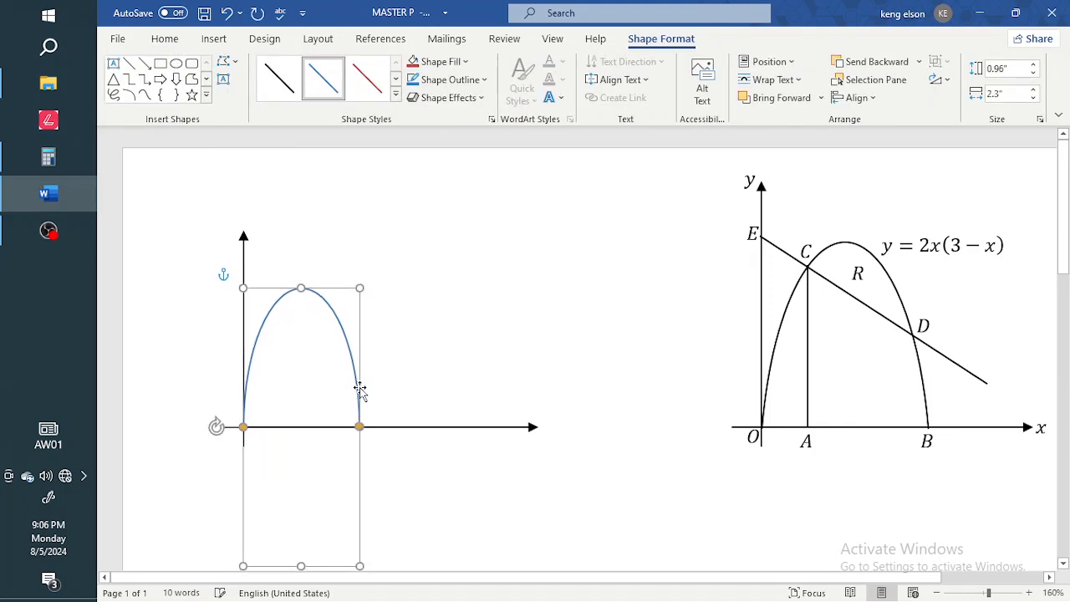
pyautogui.press('Down')
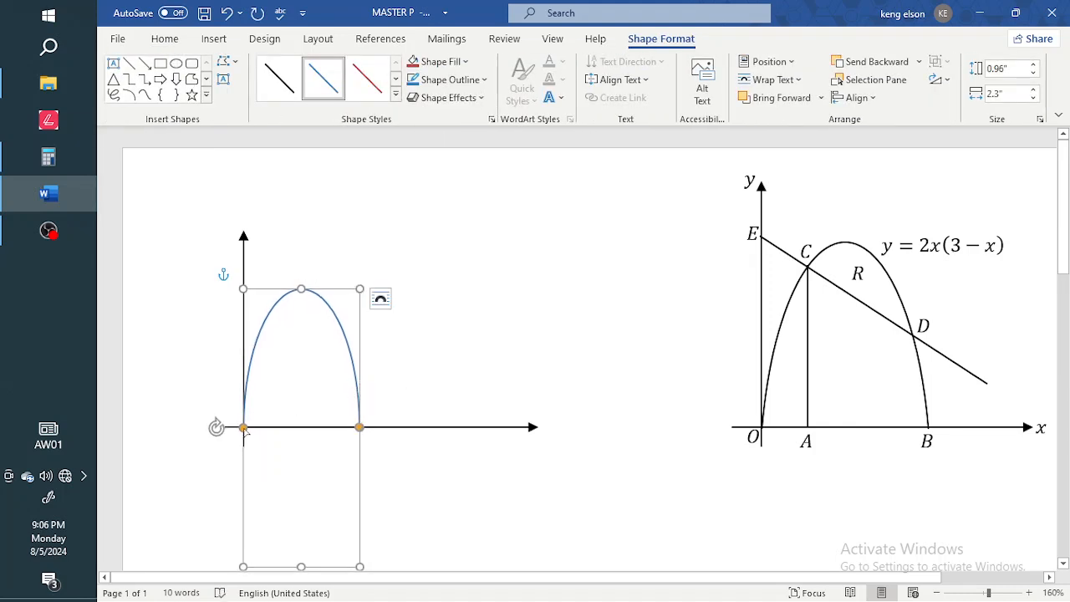
pyautogui.moveTo(243, 427); pyautogui.dragTo(247, 386)
pyautogui.moveTo(361, 427); pyautogui.dragTo(359, 404)
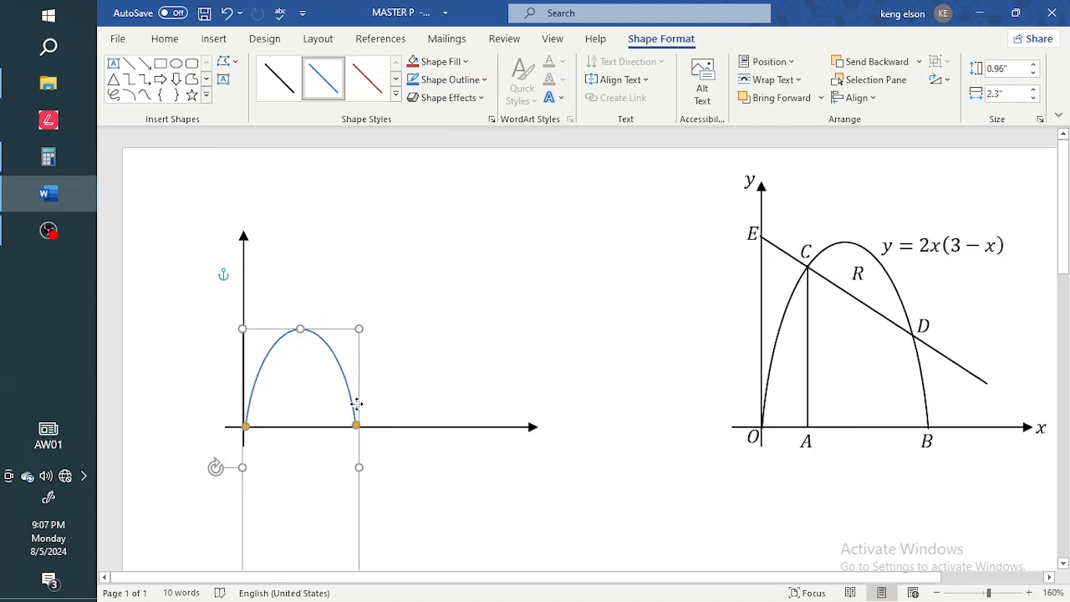
pyautogui.click(354, 363)
# Make the arch 2.6" tall and settle it back onto the x-axis.
pyautogui.click(334, 362)
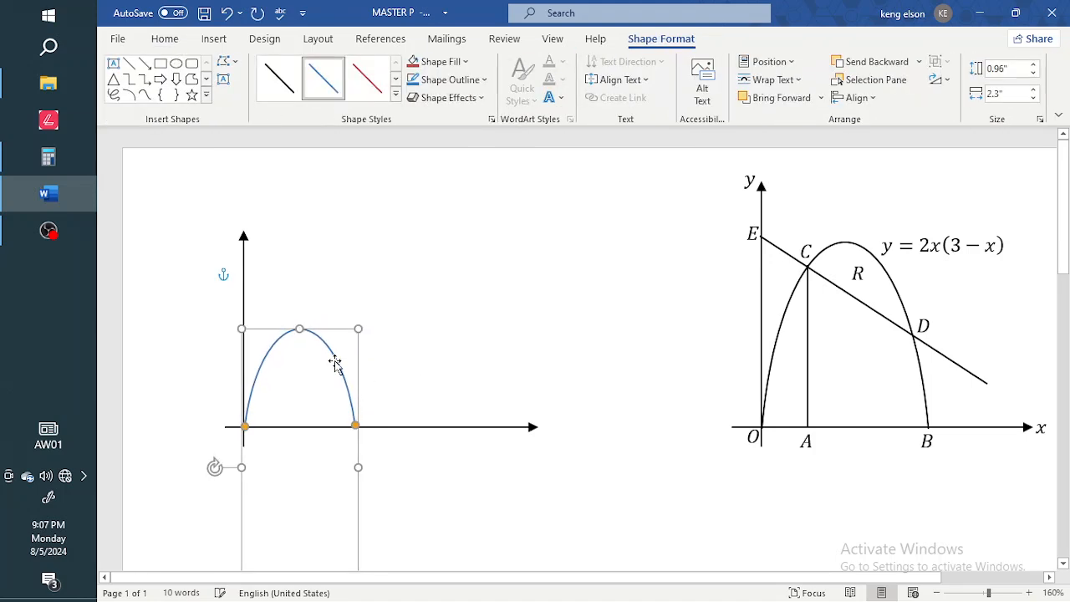
pyautogui.press('Down')
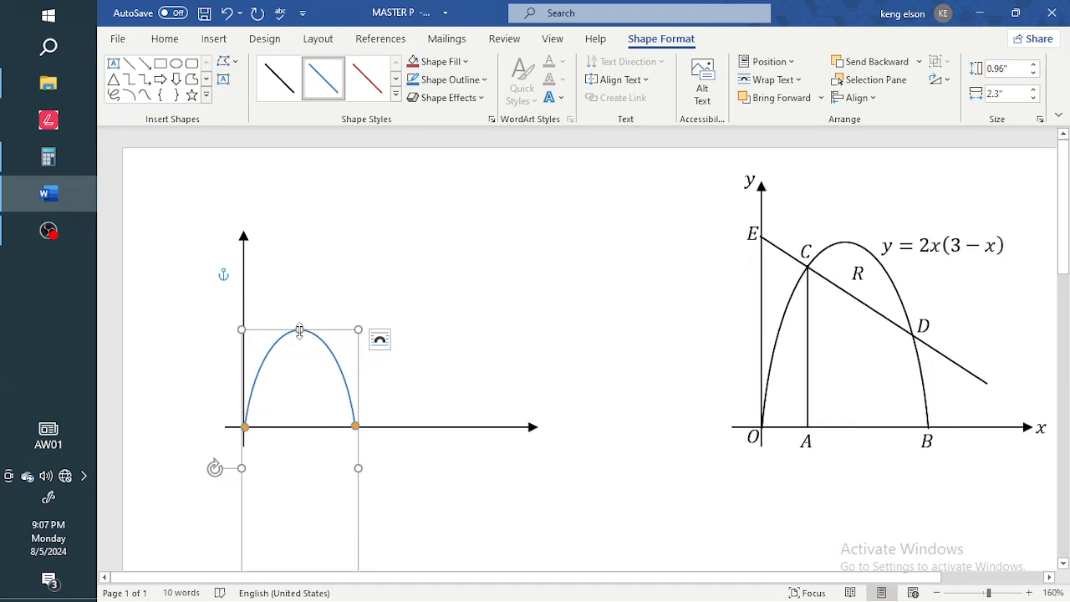
pyautogui.moveTo(299, 329); pyautogui.dragTo(299, 293)
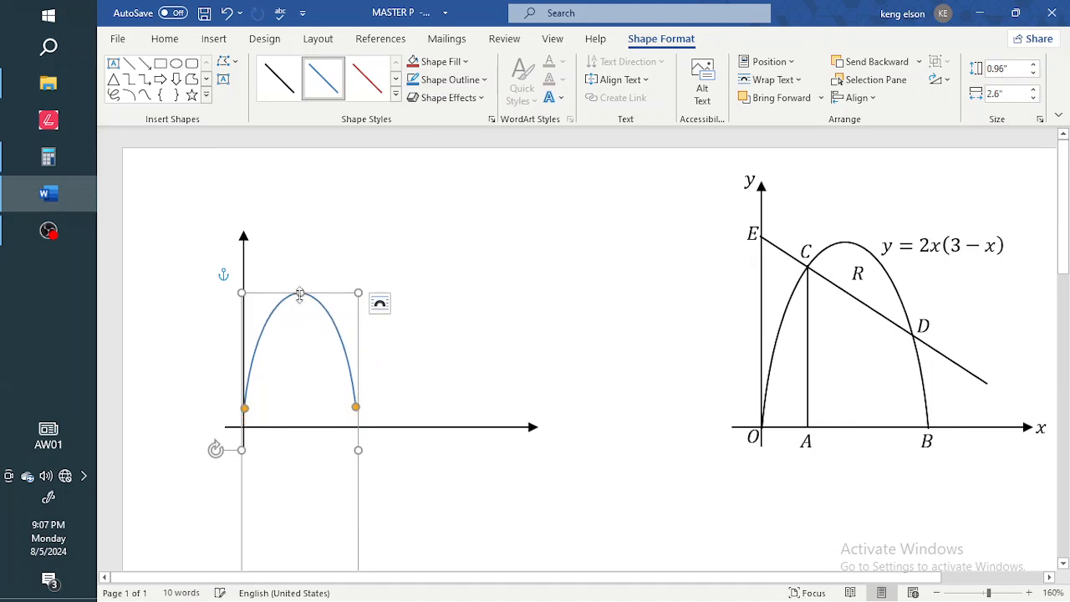
pyautogui.moveTo(361, 421); pyautogui.dragTo(357, 444)
pyautogui.click(420, 390)
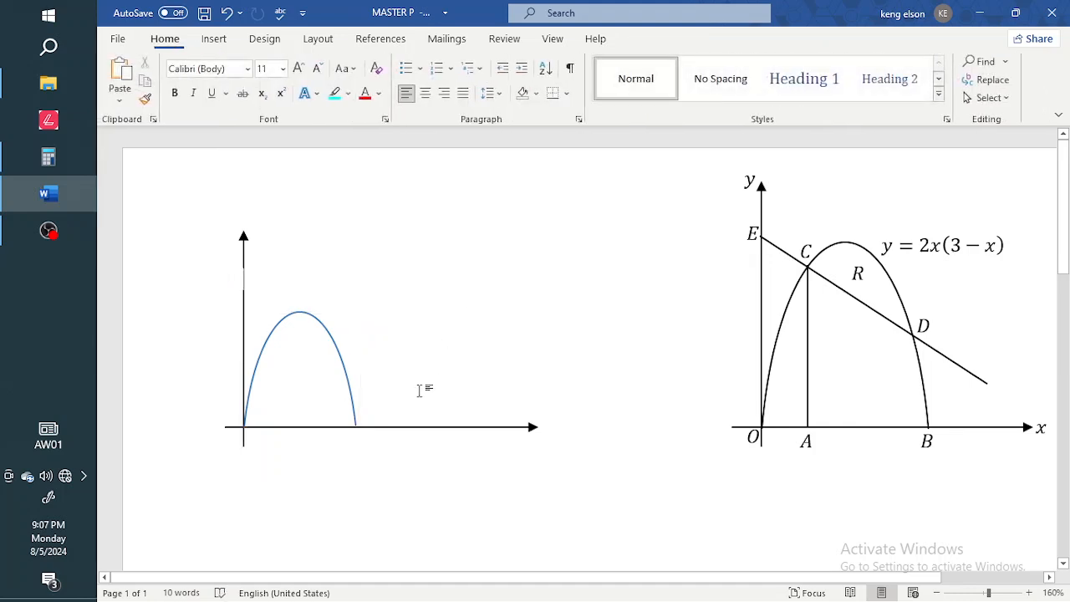
pyautogui.click(347, 402)
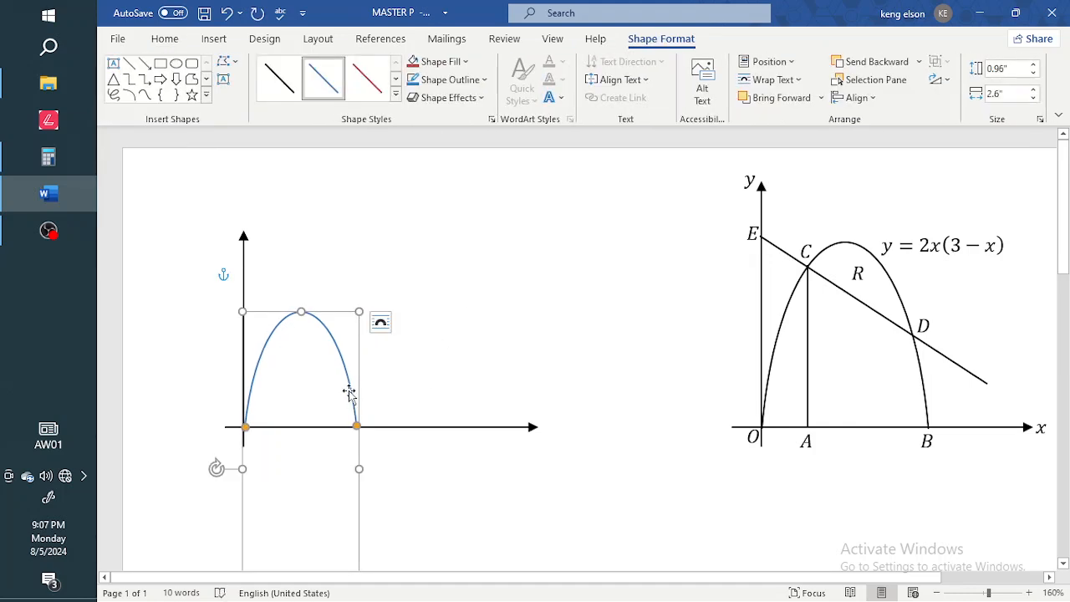
# Apply the black line style to the arc's outline and check the result.
pyautogui.click(282, 87)
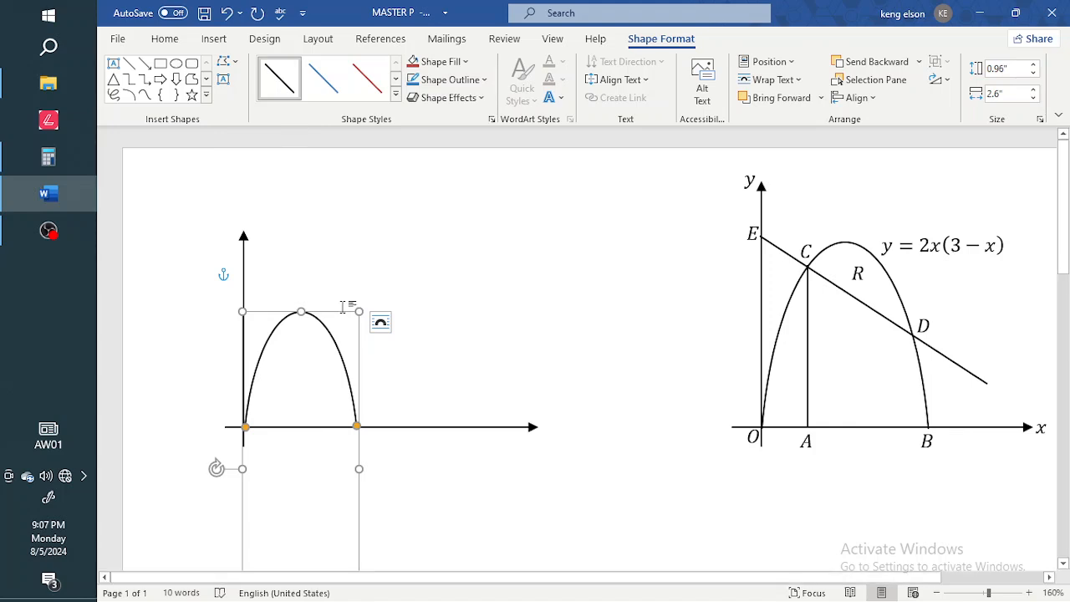
pyautogui.click(400, 390)
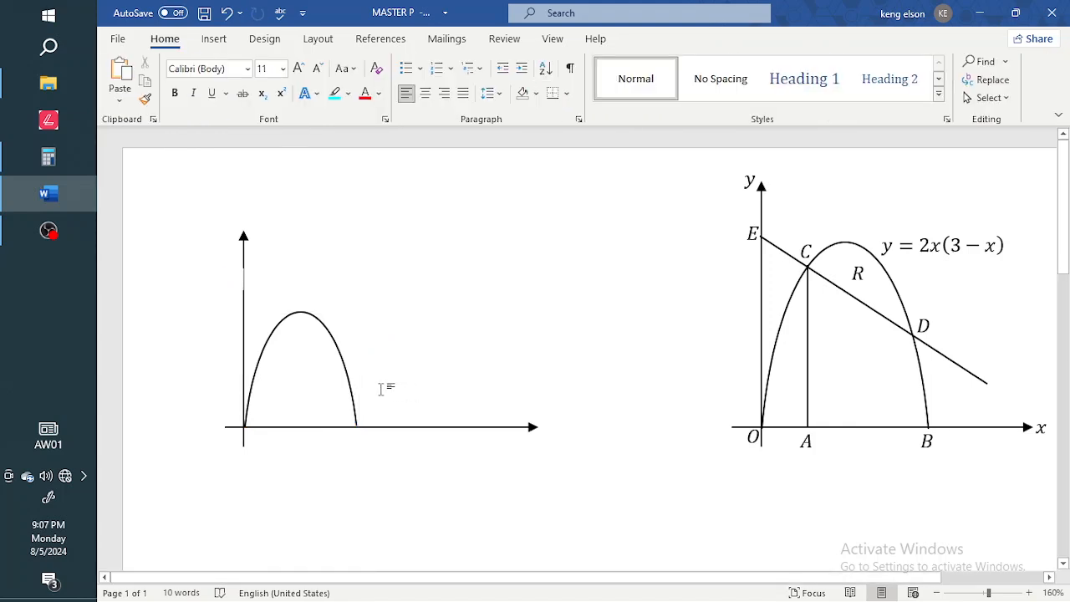
pyautogui.click(346, 381)
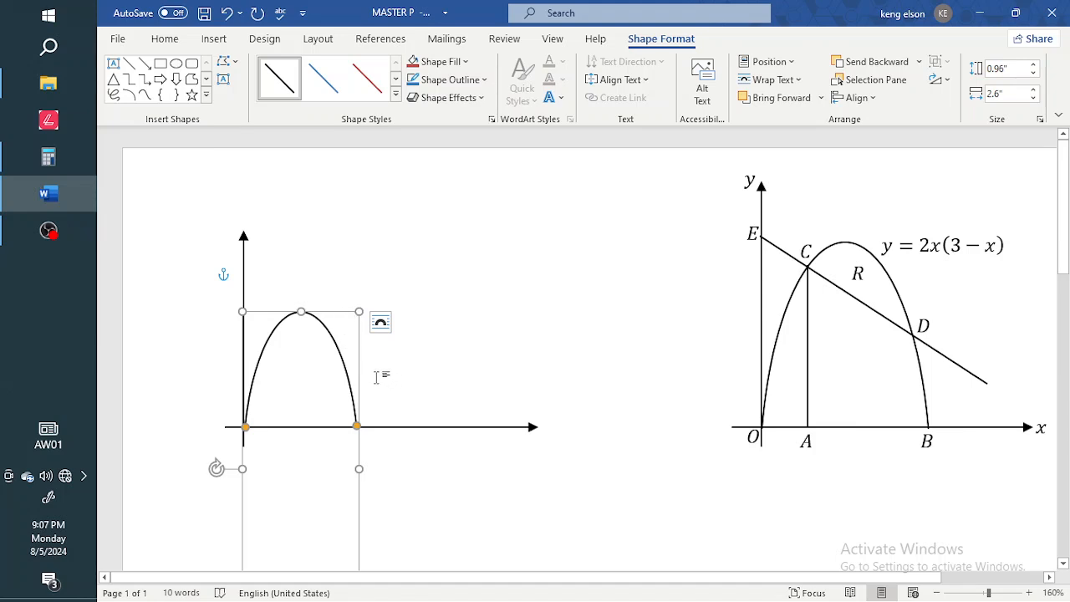
pyautogui.press('ctrl')
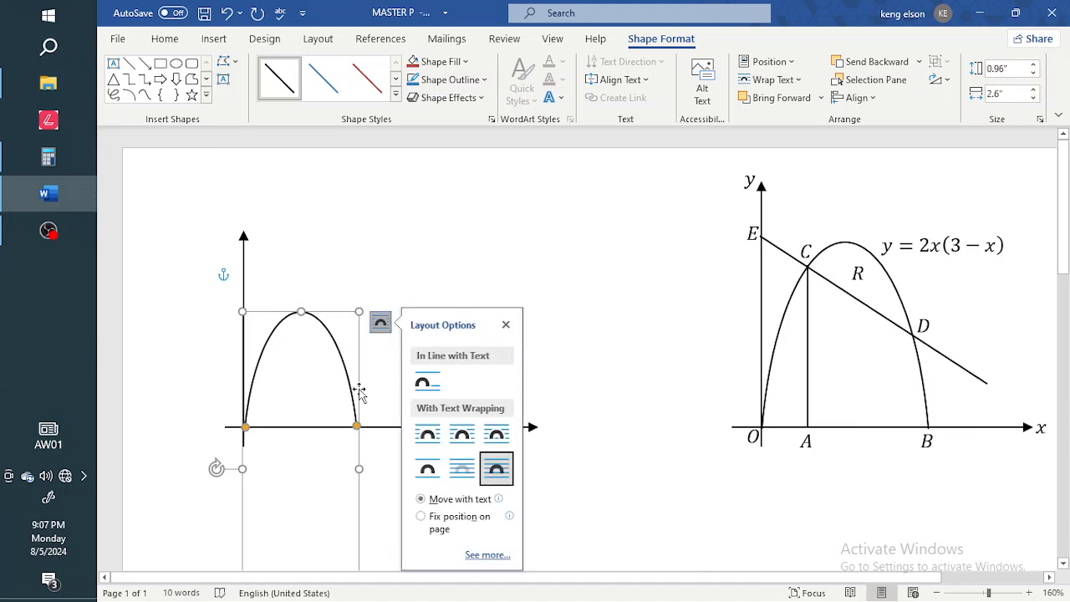
# Group the arc with both axis arrows and move the group right and slightly up.
pyautogui.keyDown('ctrl'); pyautogui.click(386, 429); pyautogui.keyUp('ctrl')
pyautogui.rightClick(385, 427)
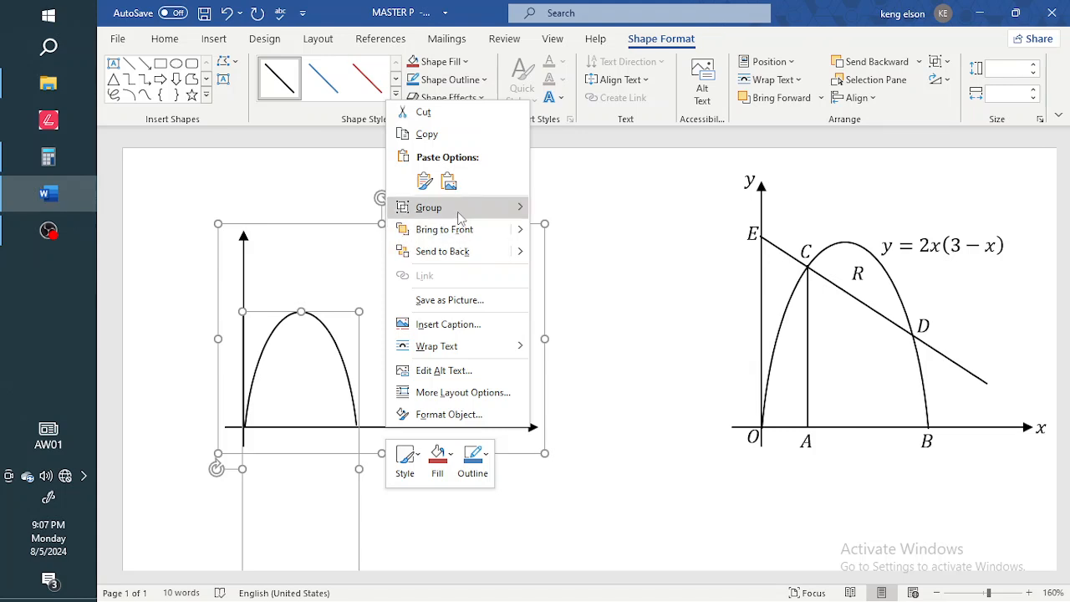
pyautogui.moveTo(409, 209)
pyautogui.click(574, 211)
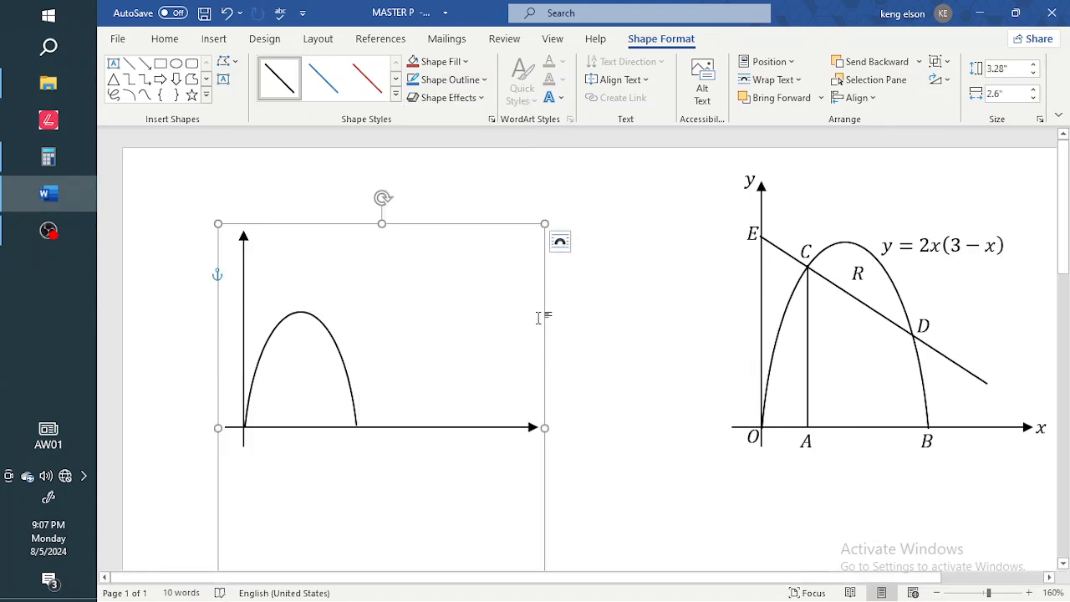
pyautogui.moveTo(549, 318); pyautogui.dragTo(604, 301)
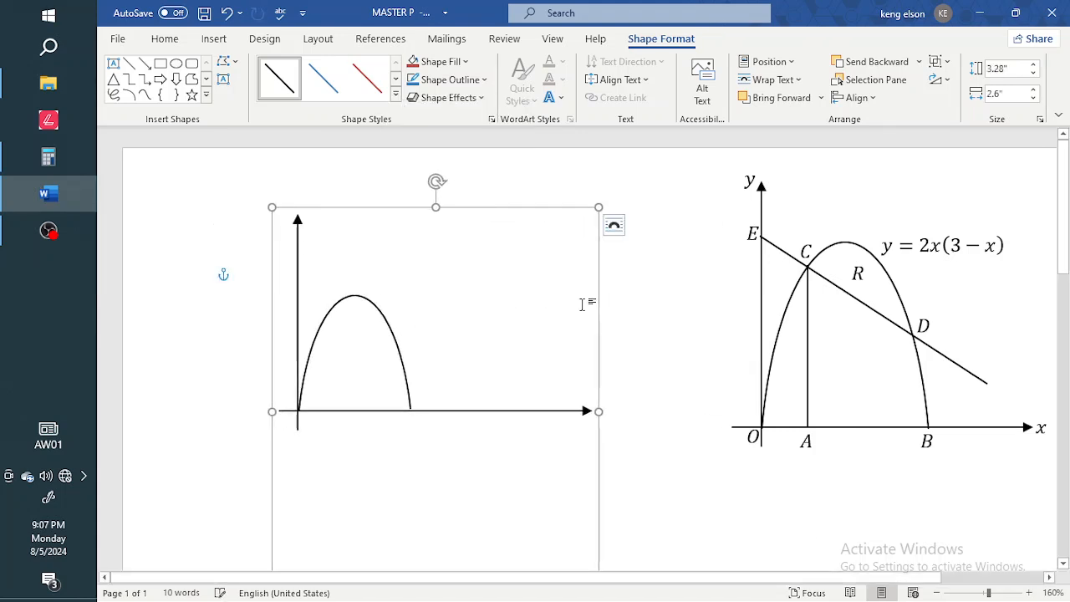
pyautogui.click(390, 338)
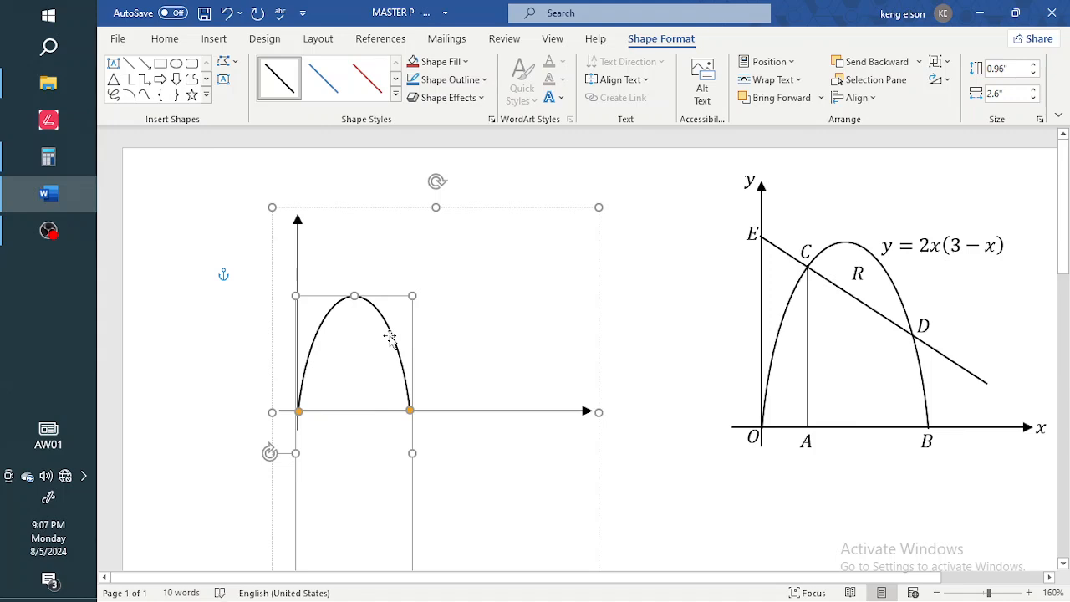
pyautogui.click(545, 416)
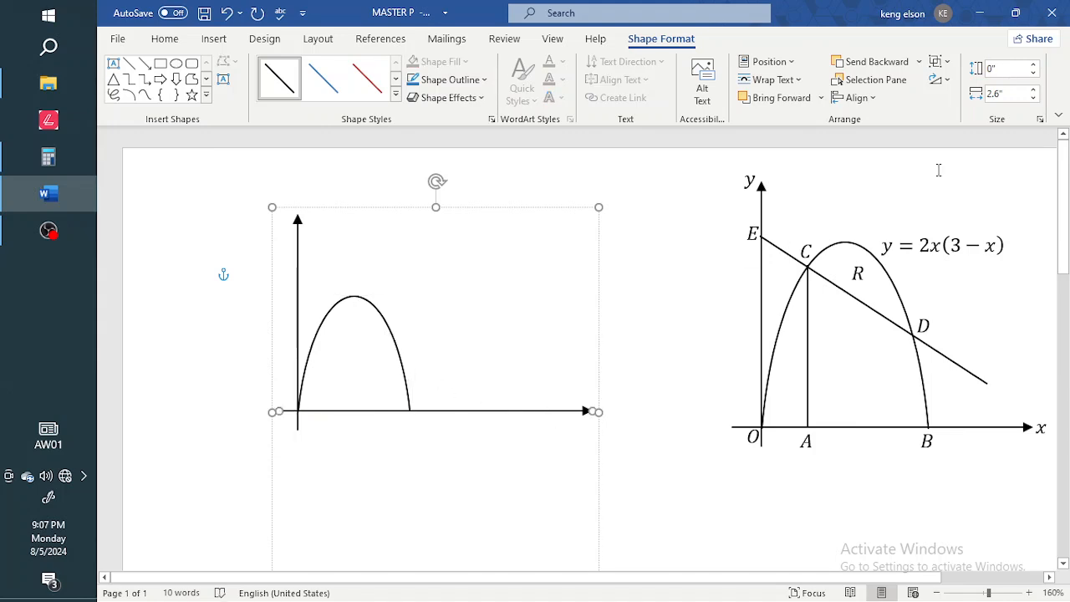
# Shorten the x-axis arrow to 1.7 inches.
pyautogui.click(1034, 98)
pyautogui.click(1034, 98)
pyautogui.click(1034, 97)
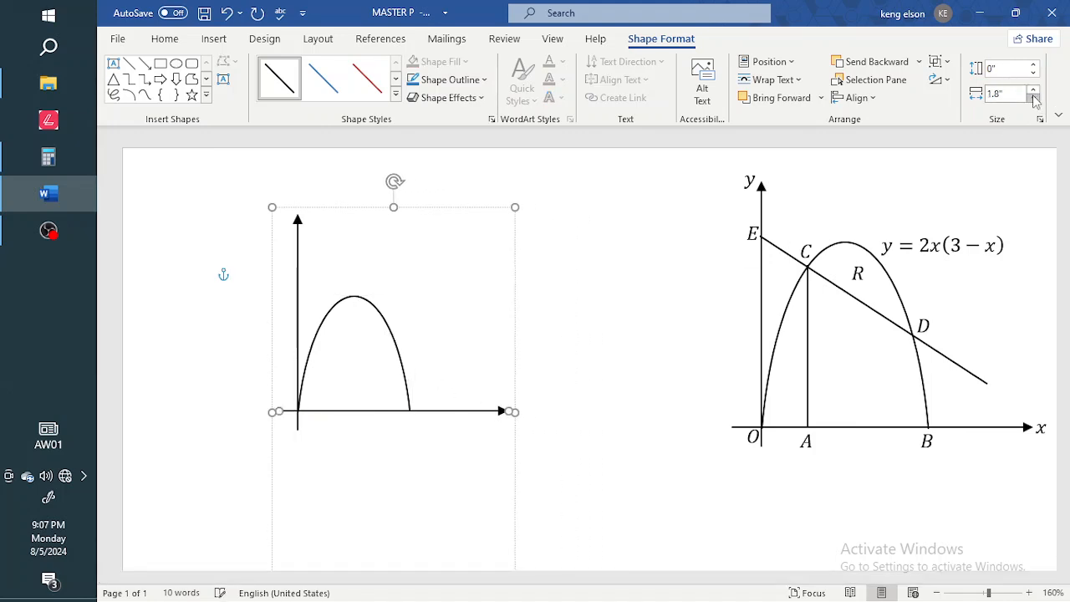
pyautogui.click(1033, 98)
# Shorten the y-axis arrow to 1.5 inches and shift the whole graph right.
pyautogui.click(297, 276)
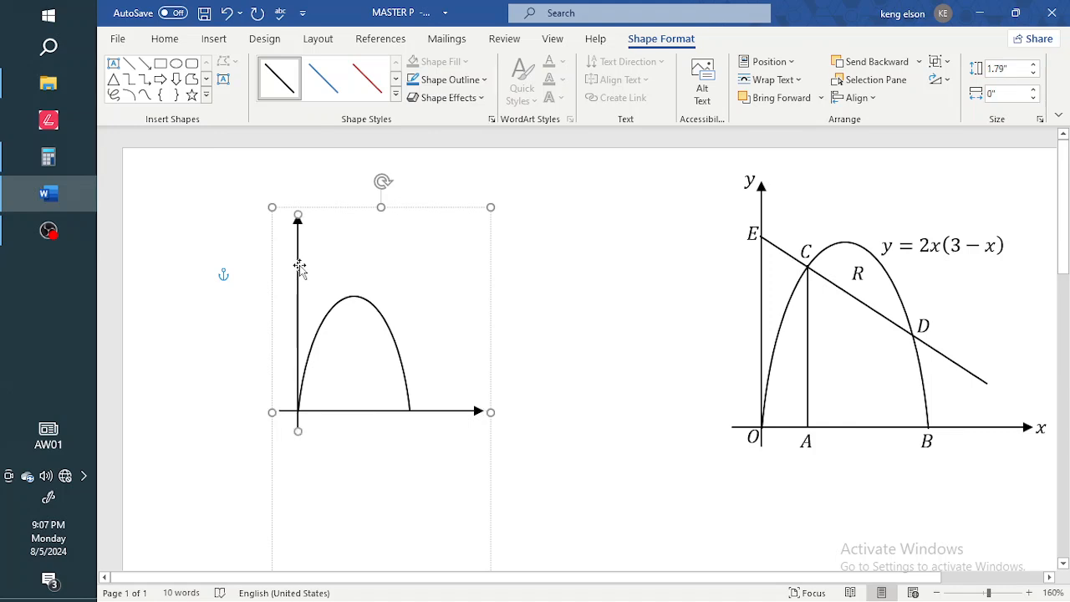
pyautogui.click(1033, 73)
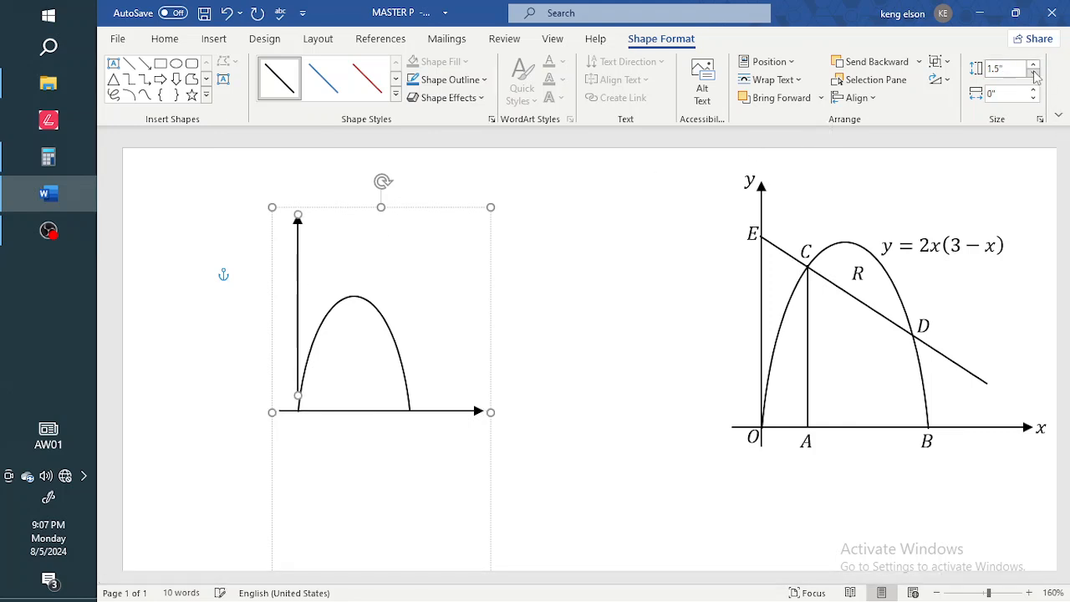
pyautogui.click(1034, 74)
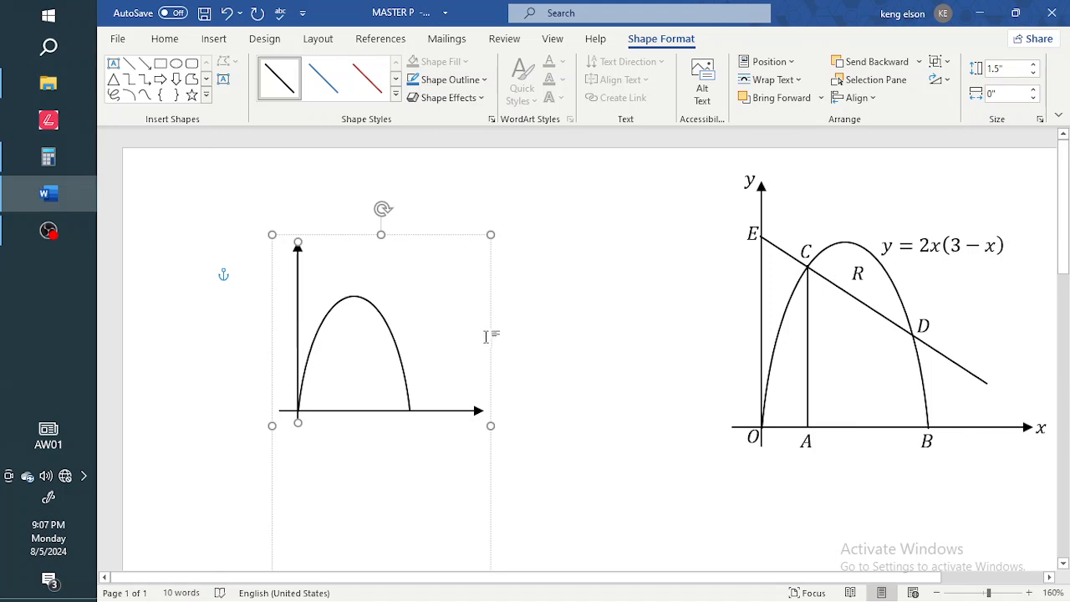
pyautogui.moveTo(491, 336); pyautogui.dragTo(517, 336)
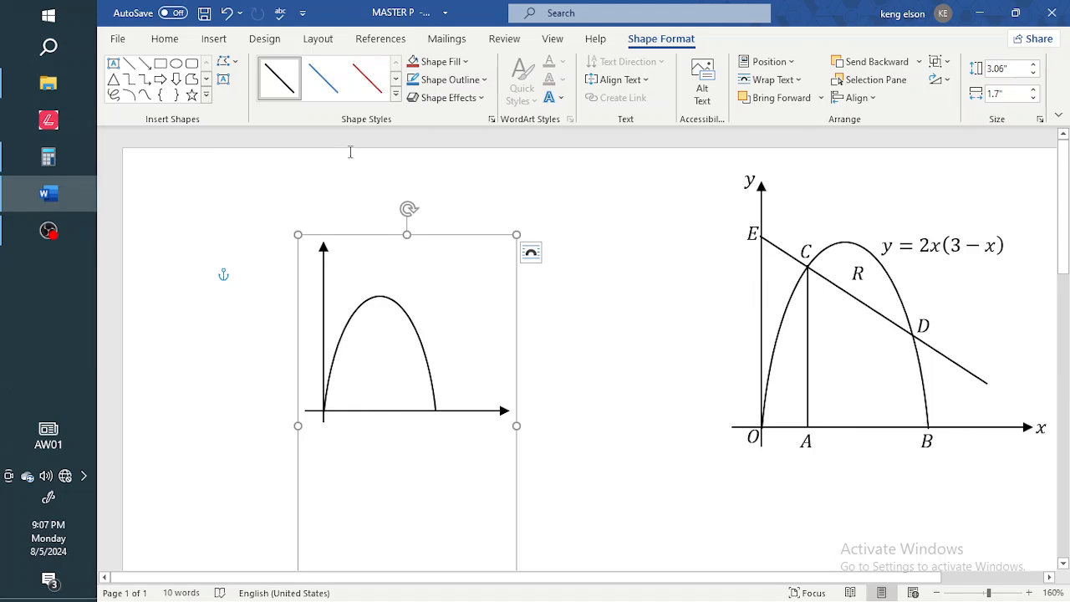
# Draw a small text box right of the graph and insert an equation containing 'y'.
pyautogui.click(224, 79)
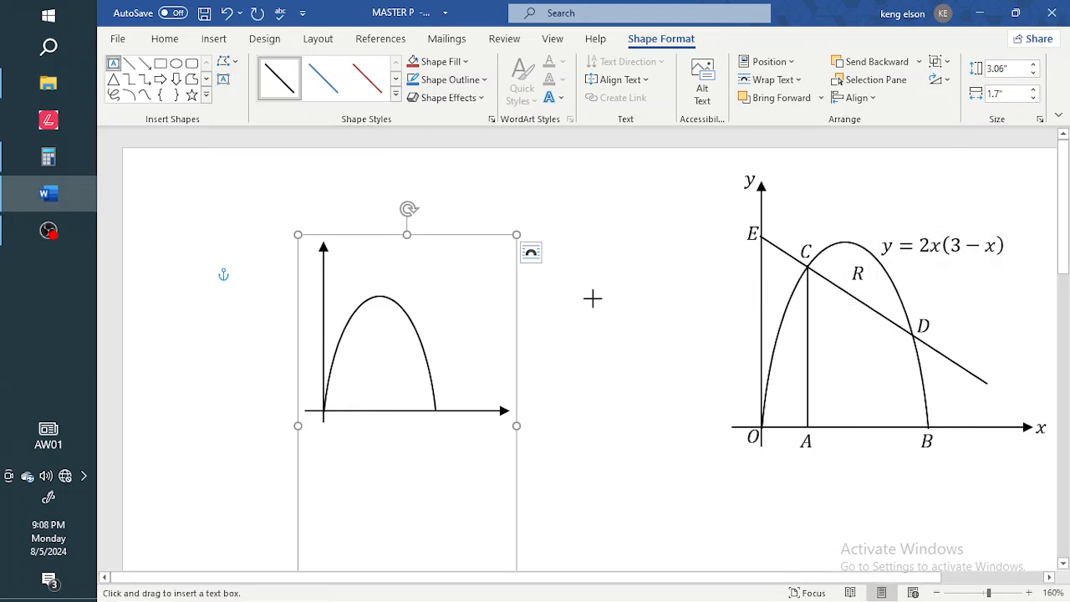
pyautogui.moveTo(576, 296); pyautogui.dragTo(654, 325)
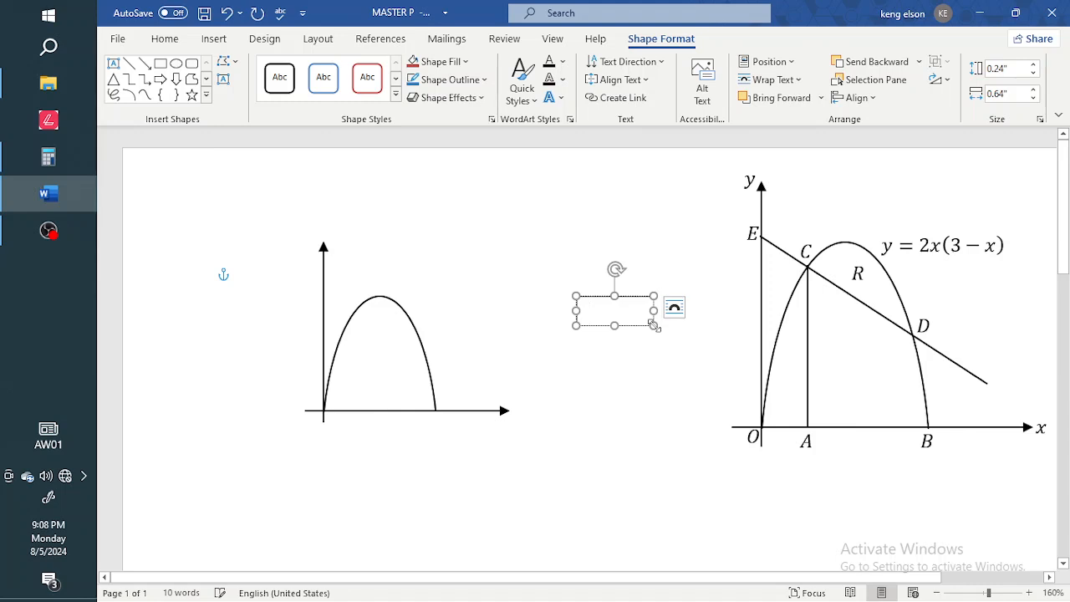
pyautogui.hotkey('alt', '=')
pyautogui.write('y')
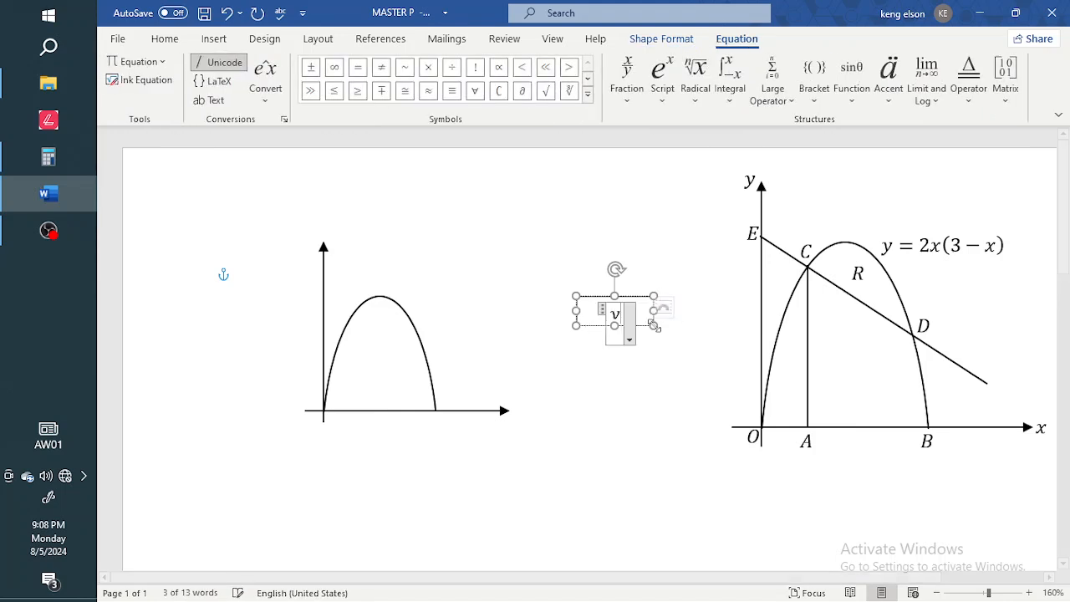
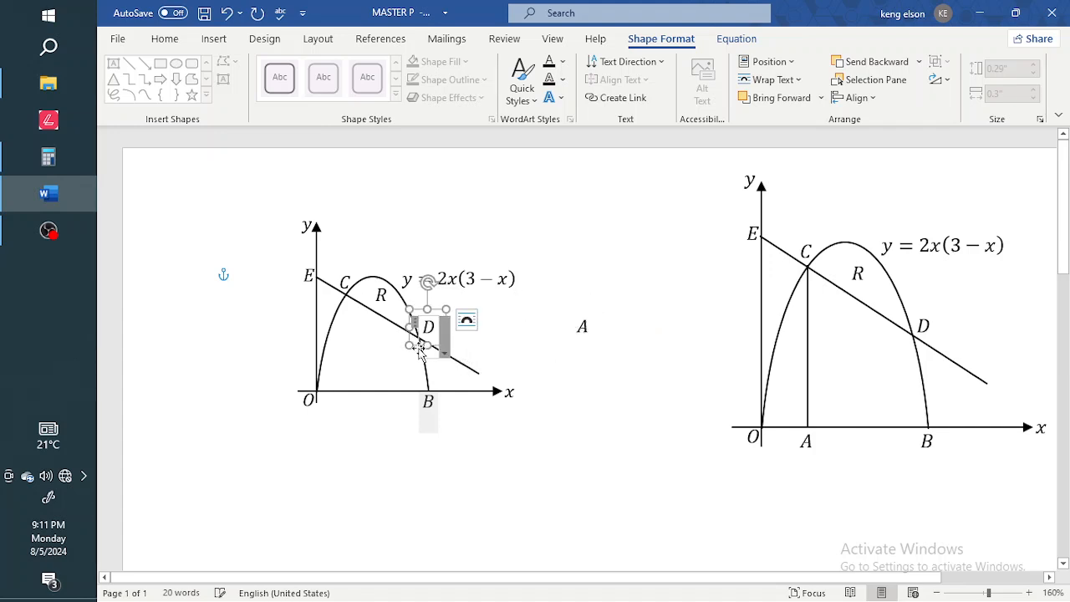
# Group the D label with the graph figure.
pyautogui.keyDown('shift'); pyautogui.click(367, 406); pyautogui.keyUp('shift')
pyautogui.rightClick(369, 407)
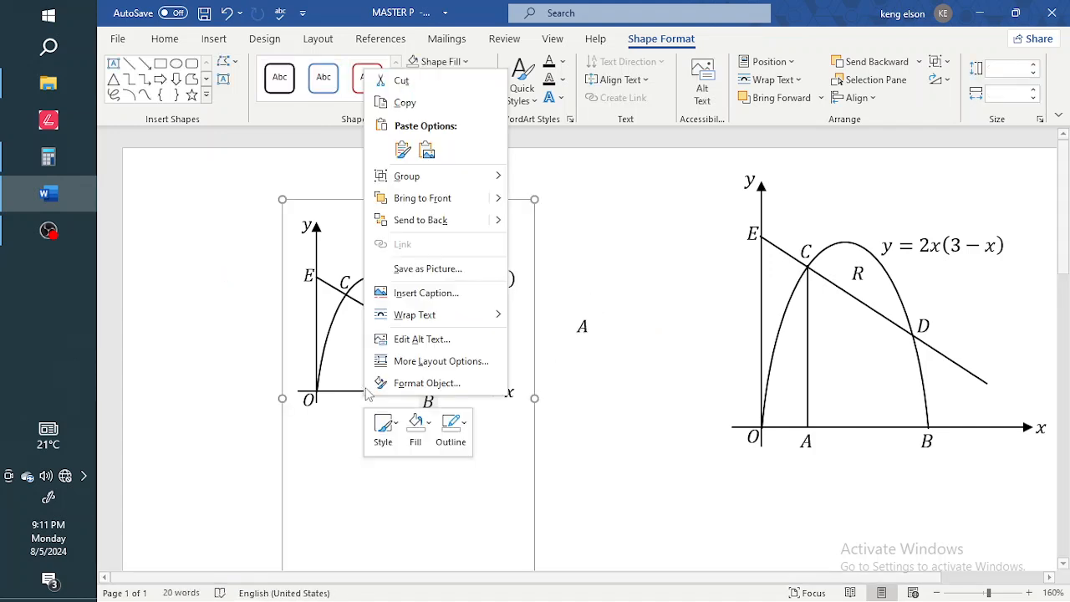
pyautogui.moveTo(468, 177)
pyautogui.click(552, 189)
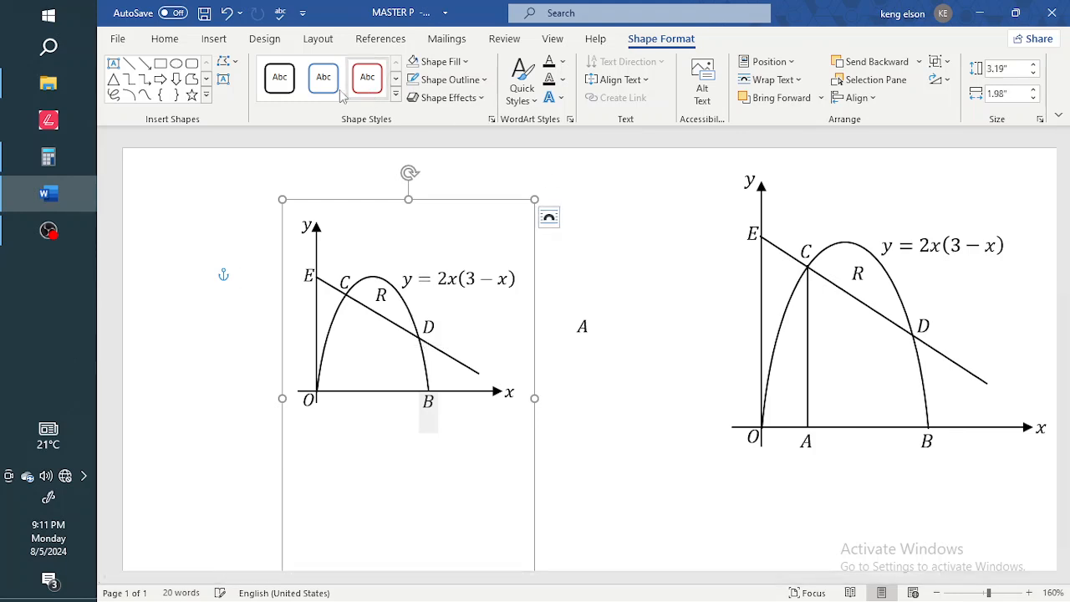
# Draw a black vertical line from C down to the x-axis and group it with the figure.
pyautogui.click(130, 66)
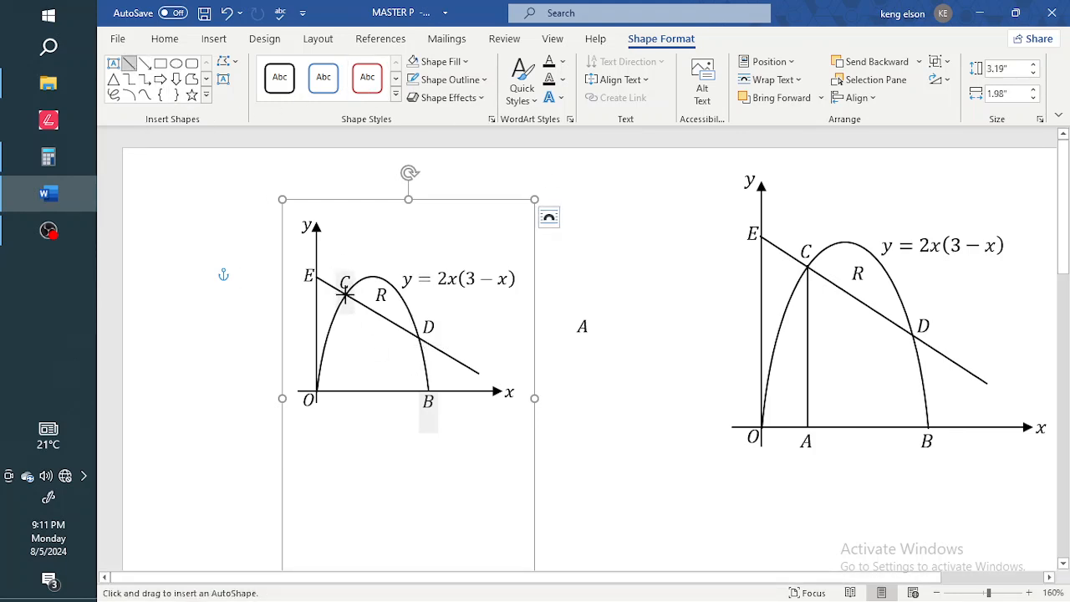
pyautogui.moveTo(345, 291); pyautogui.dragTo(348, 346)
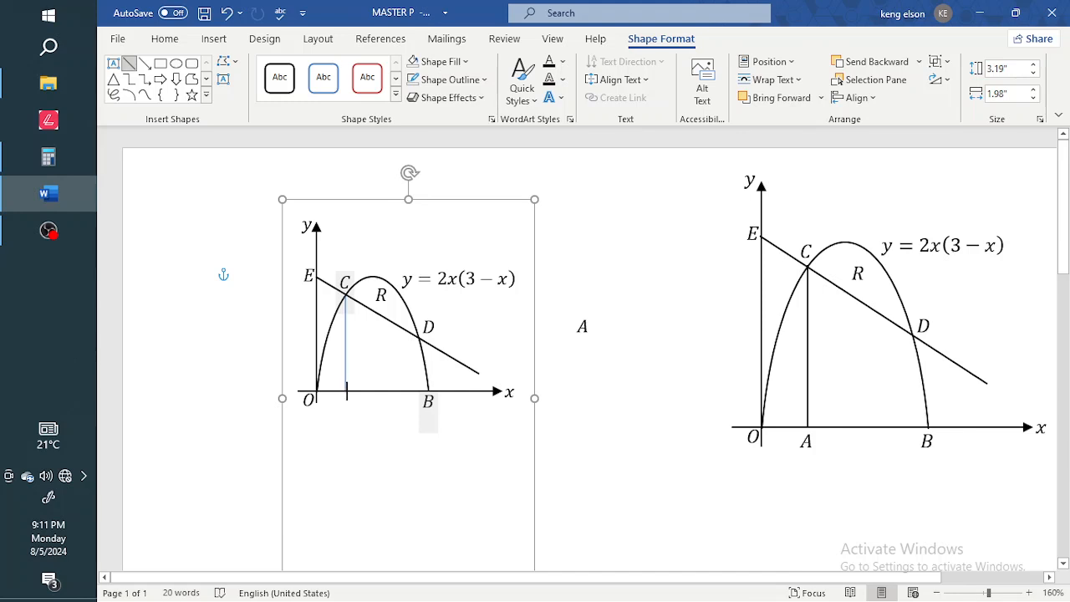
pyautogui.moveTo(346, 393); pyautogui.dragTo(346, 391)
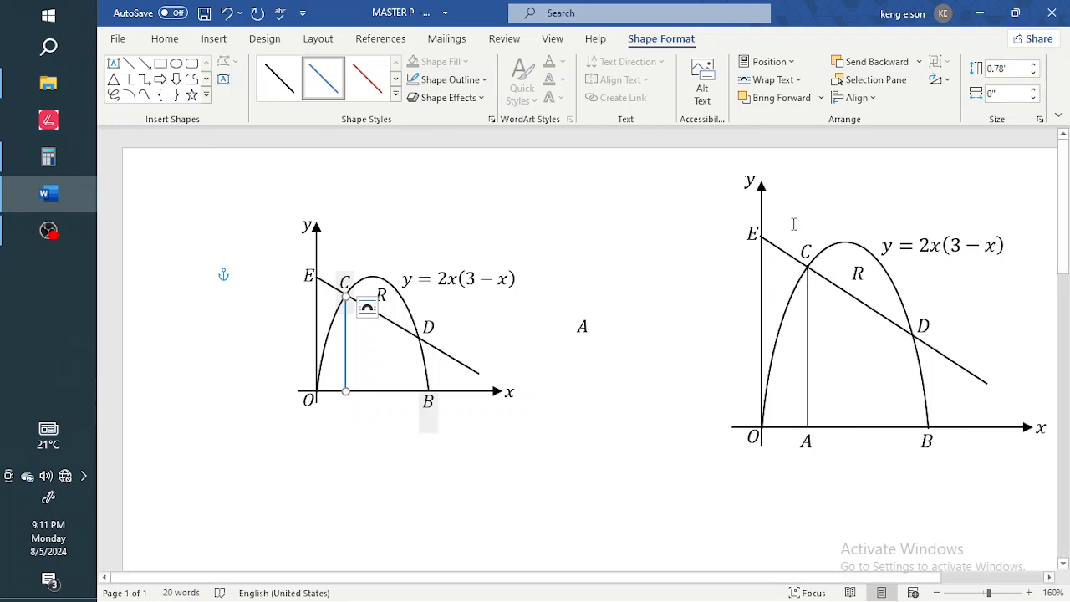
pyautogui.click(279, 77)
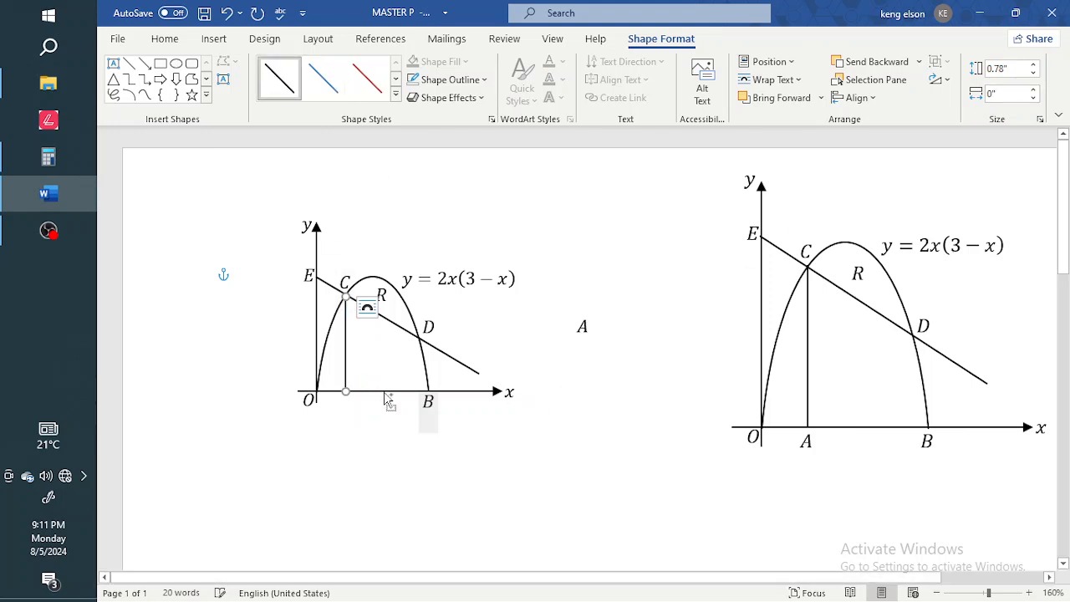
pyautogui.keyDown('ctrl'); pyautogui.click(389, 385); pyautogui.keyUp('ctrl')
pyautogui.rightClick(389, 386)
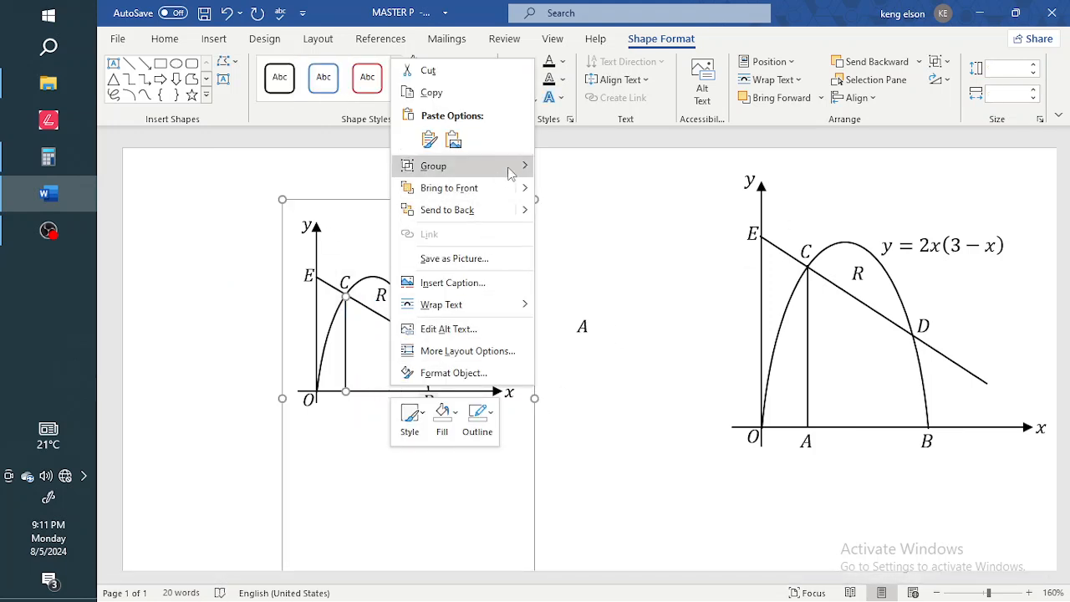
pyautogui.moveTo(508, 169)
pyautogui.click(568, 162)
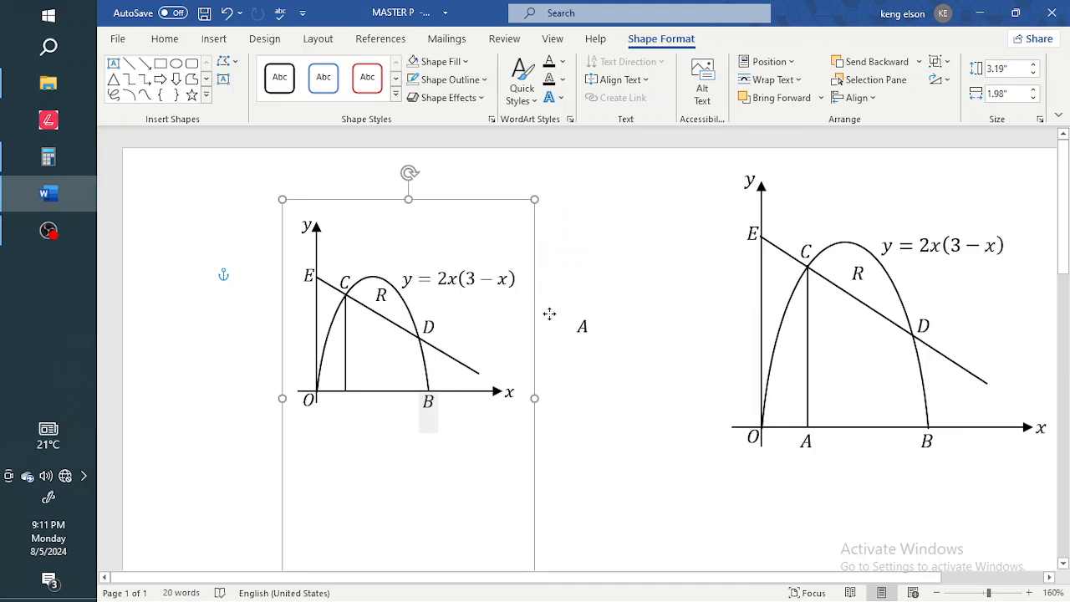
# Move the A label under point C at the x-axis and group it with the figure.
pyautogui.click(599, 333)
pyautogui.click(598, 333)
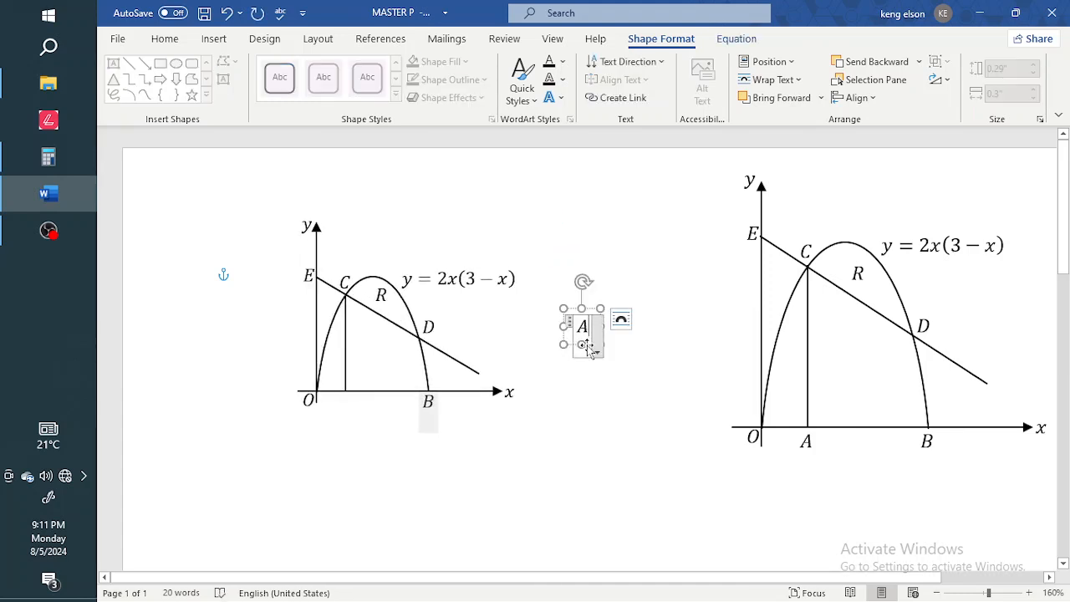
pyautogui.moveTo(572, 348); pyautogui.dragTo(333, 424)
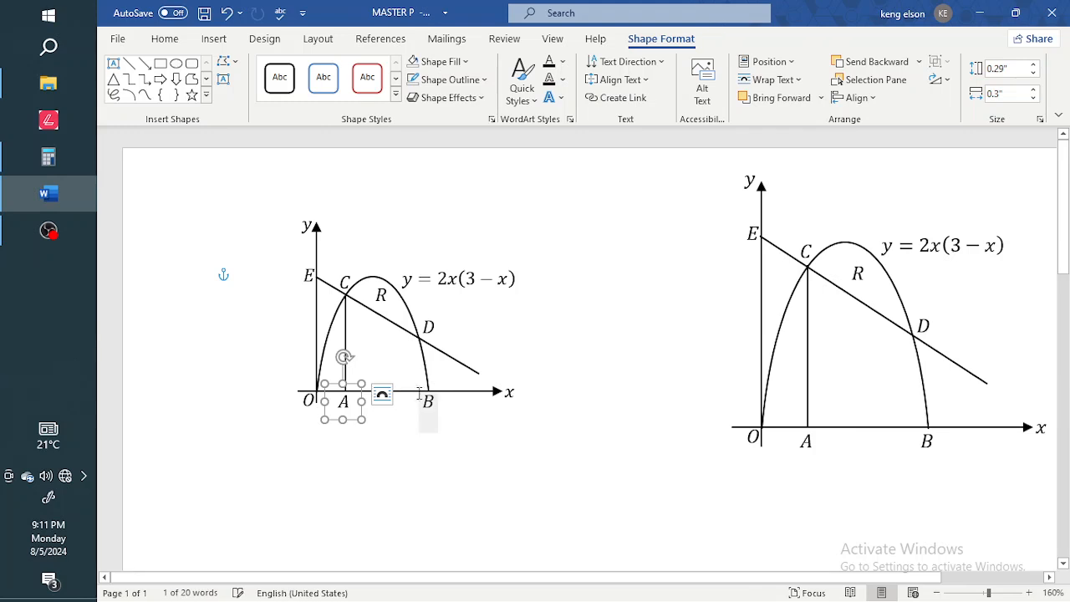
pyautogui.keyDown('shift'); pyautogui.click(410, 399); pyautogui.keyUp('shift')
pyautogui.rightClick(411, 399)
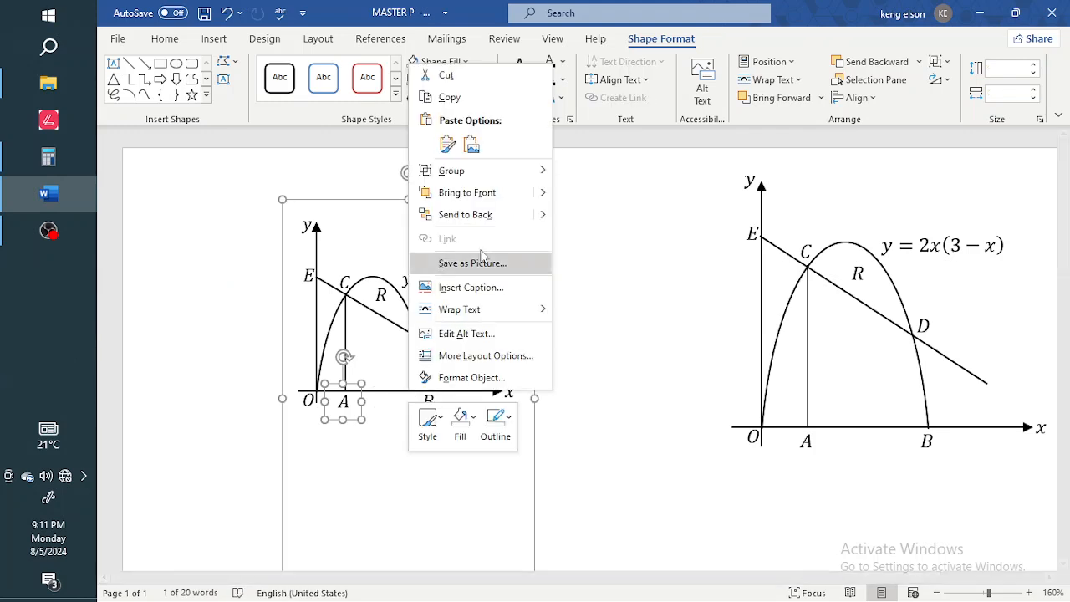
pyautogui.moveTo(527, 171)
pyautogui.click(589, 172)
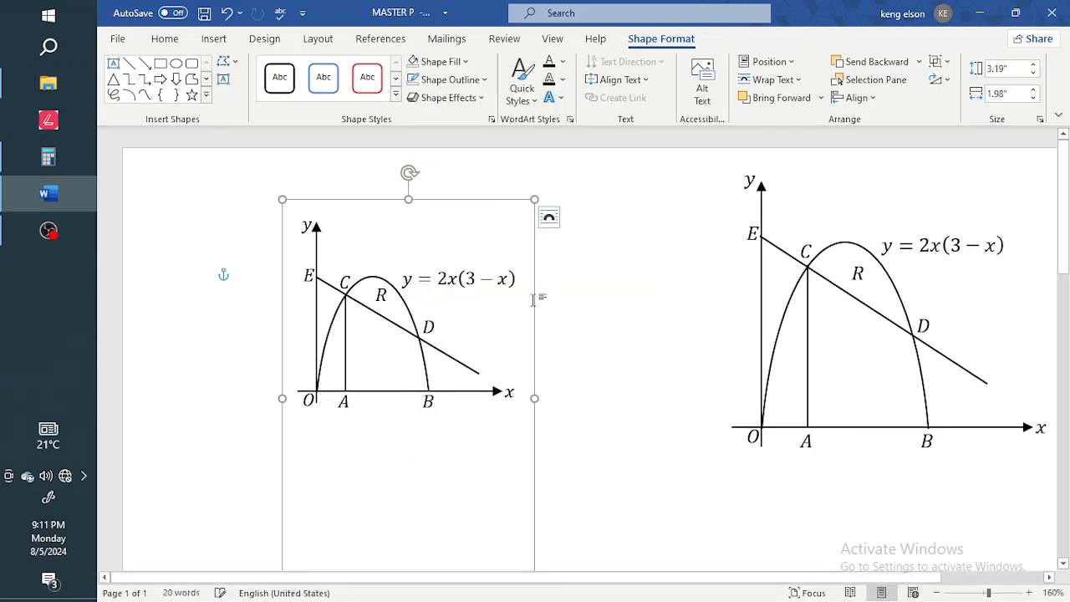
# Shift the figure and the reference graph left, then bring up Calculator's parabola graph.
pyautogui.moveTo(532, 306); pyautogui.dragTo(487, 312)
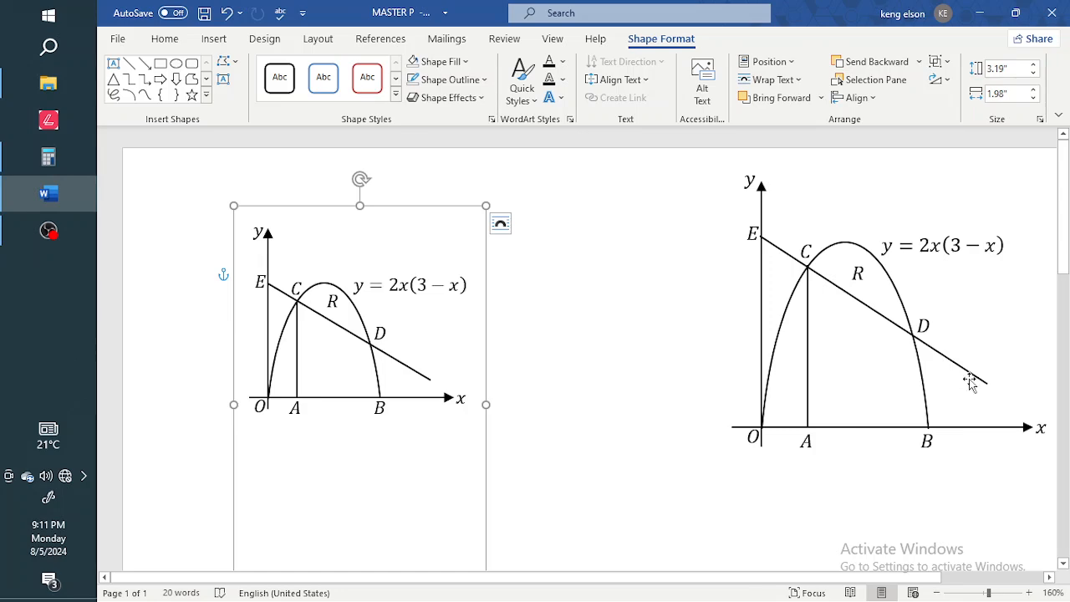
pyautogui.moveTo(886, 322); pyautogui.dragTo(861, 331)
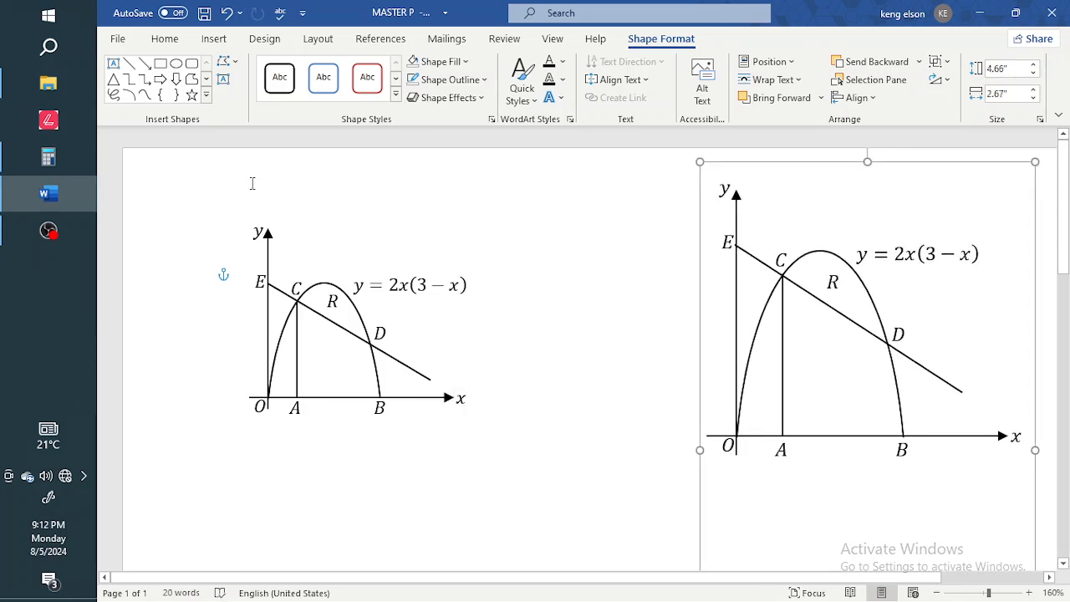
pyautogui.click(48, 157)
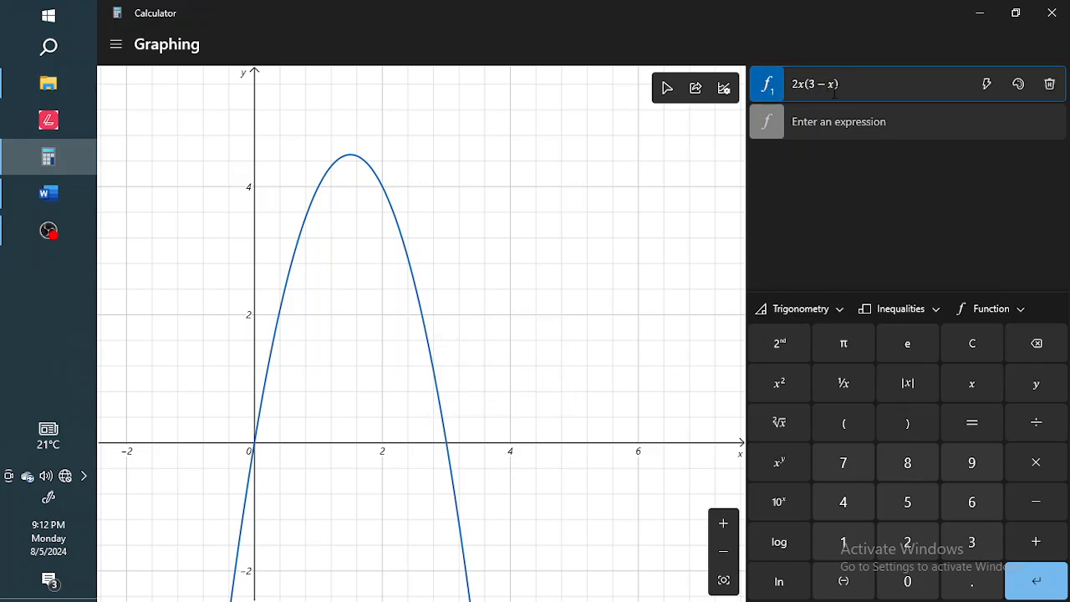
# Pan the Calculator graph to frame the whole 2x(3−x) parabola.
pyautogui.moveTo(487, 277); pyautogui.dragTo(494, 322)
pyautogui.scroll(2, 492, 320)
pyautogui.scroll(-1, 492, 320)
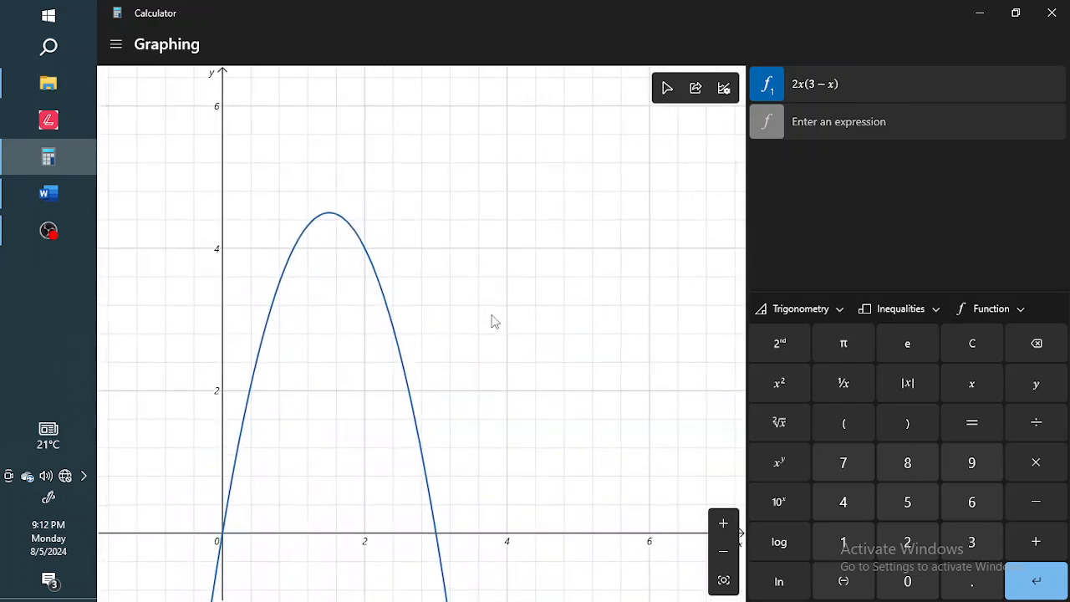
pyautogui.moveTo(487, 380); pyautogui.dragTo(496, 351)
# Copy the graph as an image and minimise Calculator to return to Word.
pyautogui.rightClick(470, 329)
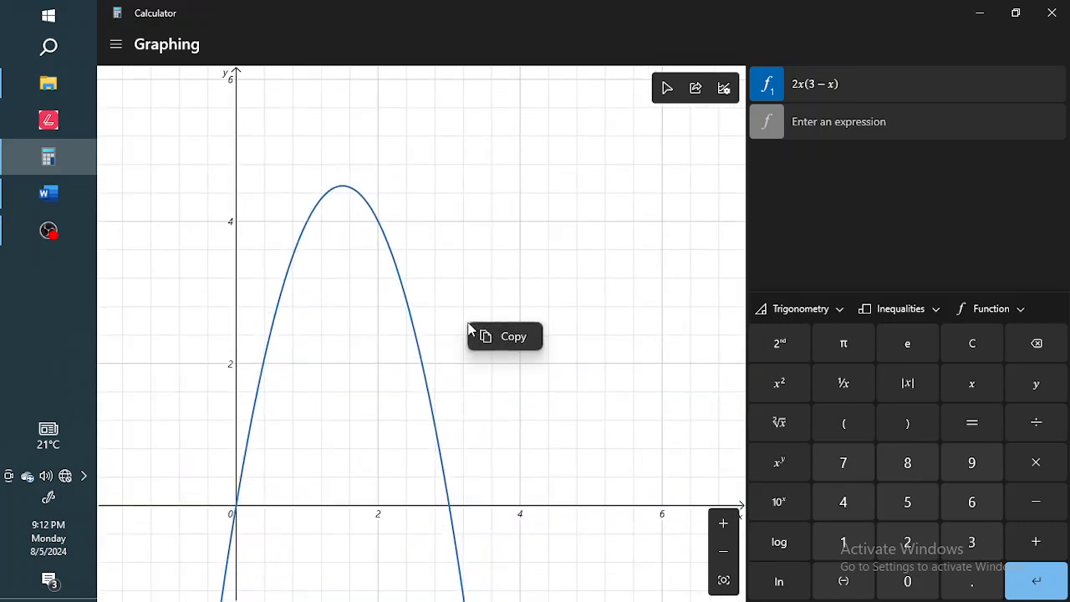
pyautogui.click(505, 337)
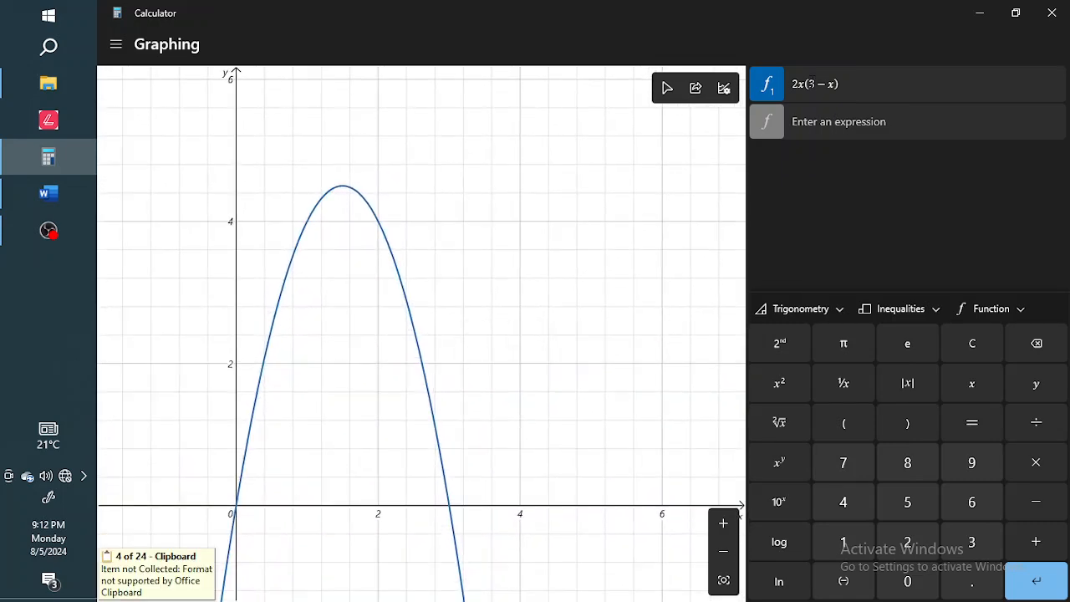
pyautogui.click(978, 13)
pyautogui.scroll(-5, 584, 341)
pyautogui.click(584, 342)
pyautogui.scroll(4, 583, 342)
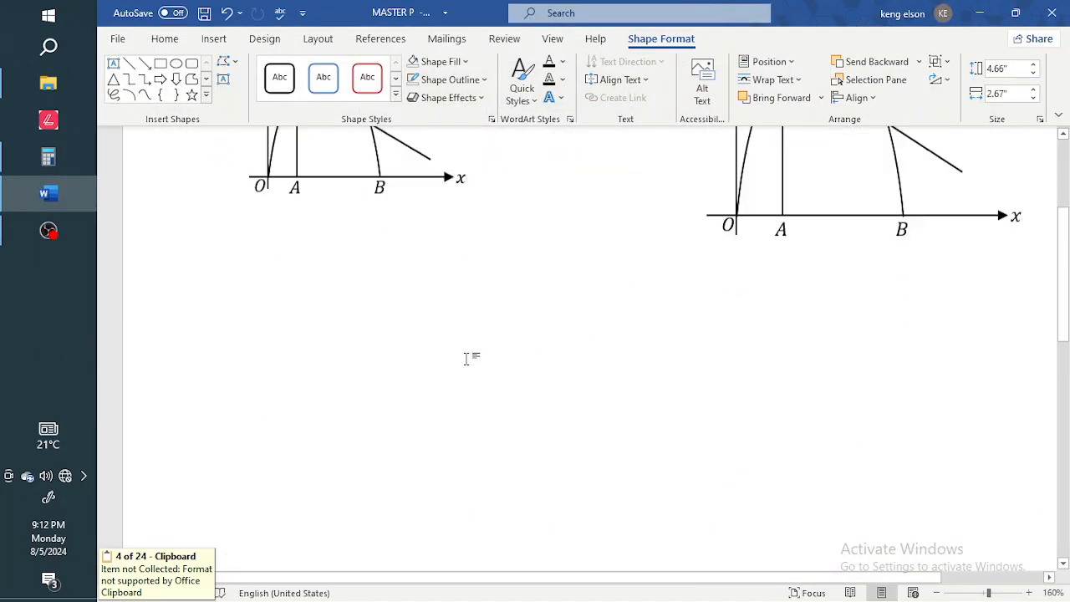
# Paste the copied Calculator parabola graph into the document.
pyautogui.scroll(-1, 583, 342)
pyautogui.hotkey('ctrl', 'v')
pyautogui.scroll(4, 585, 351)
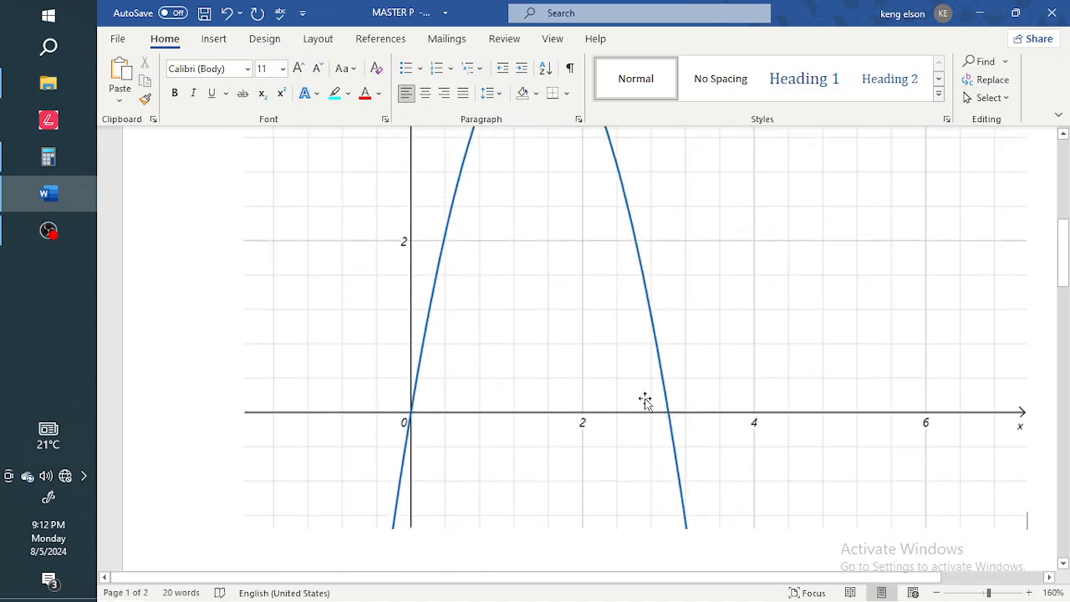
pyautogui.scroll(4, 644, 401)
# Select the pasted graph and bring up its Picture Format brightness and contrast presets.
pyautogui.click(644, 401)
pyautogui.scroll(-2, 645, 401)
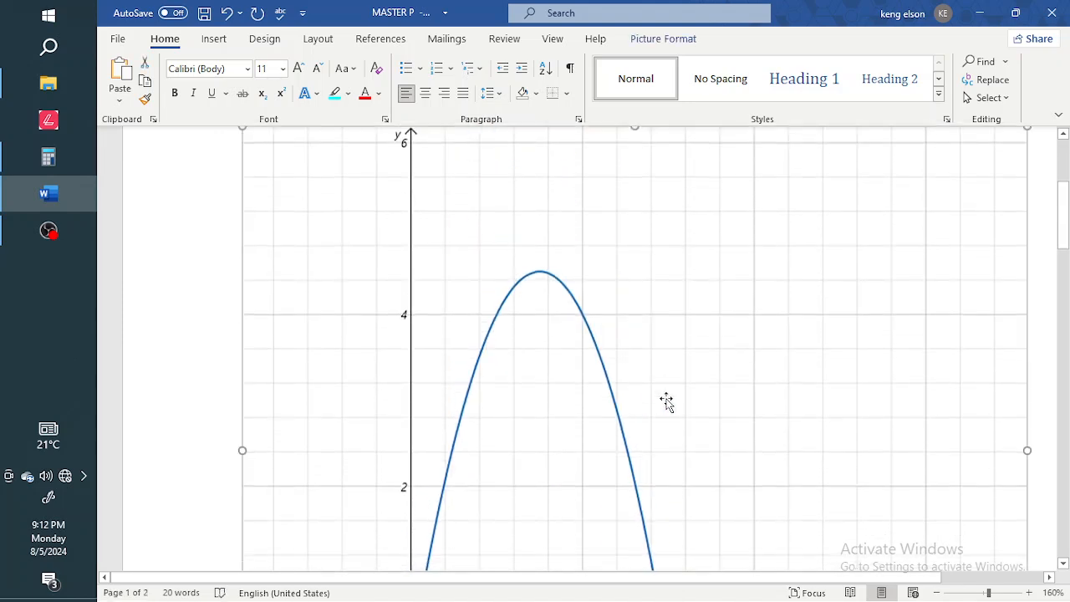
pyautogui.scroll(3, 631, 318)
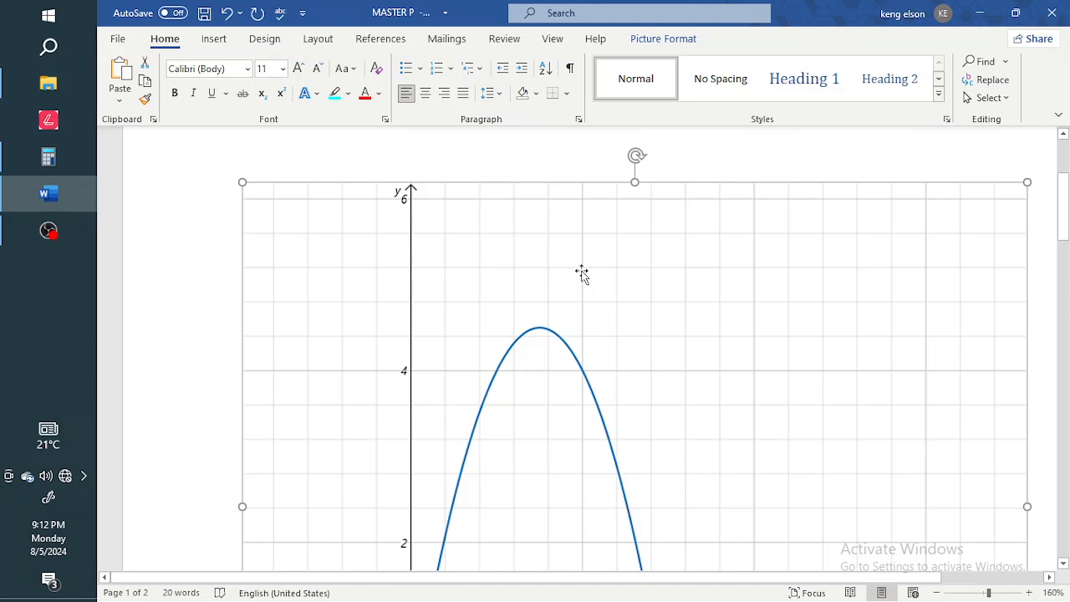
pyautogui.doubleClick(555, 323)
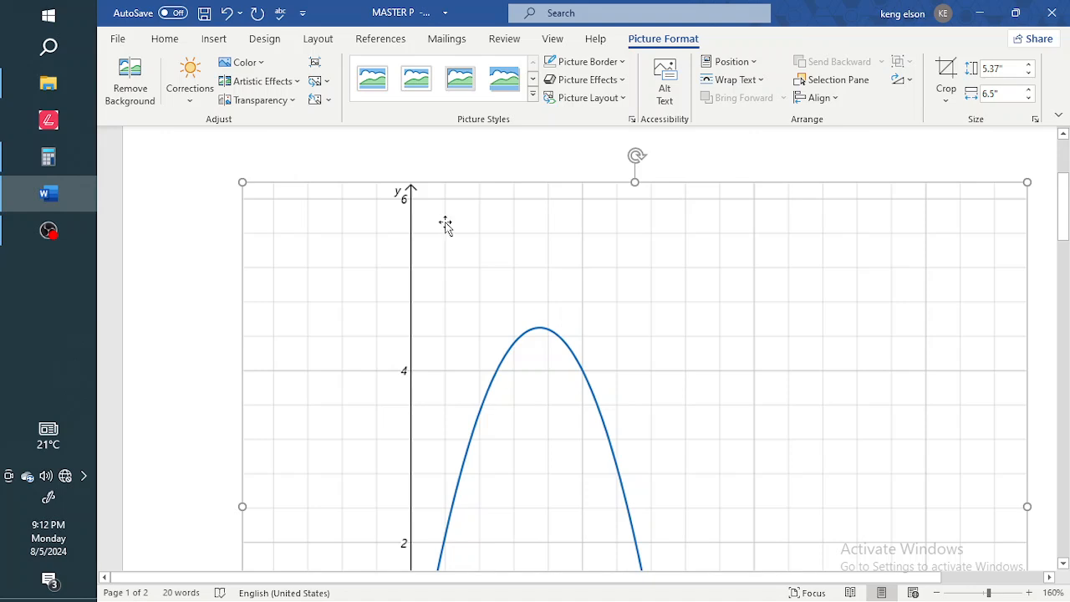
pyautogui.click(278, 104)
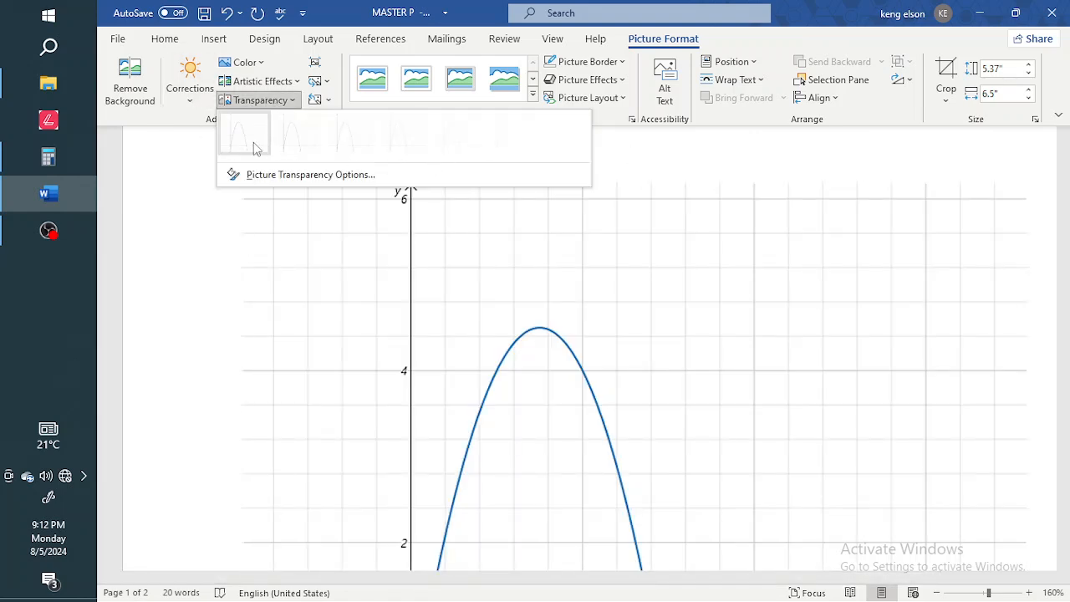
pyautogui.click(193, 102)
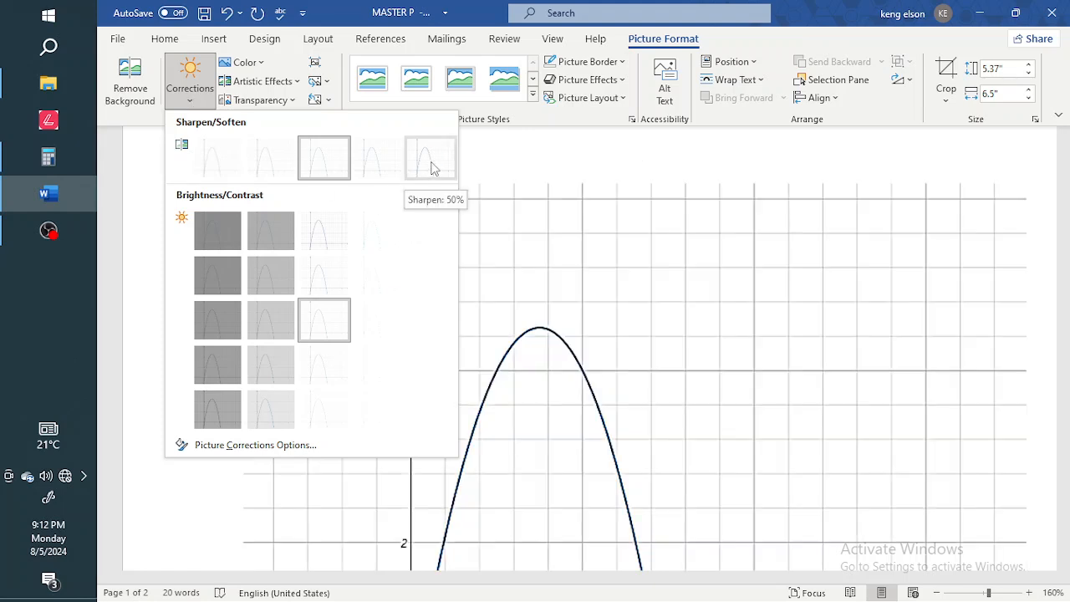
# Apply Brightness +40% Contrast −40% to the graph and crop off everything below the x-axis.
pyautogui.click(417, 242)
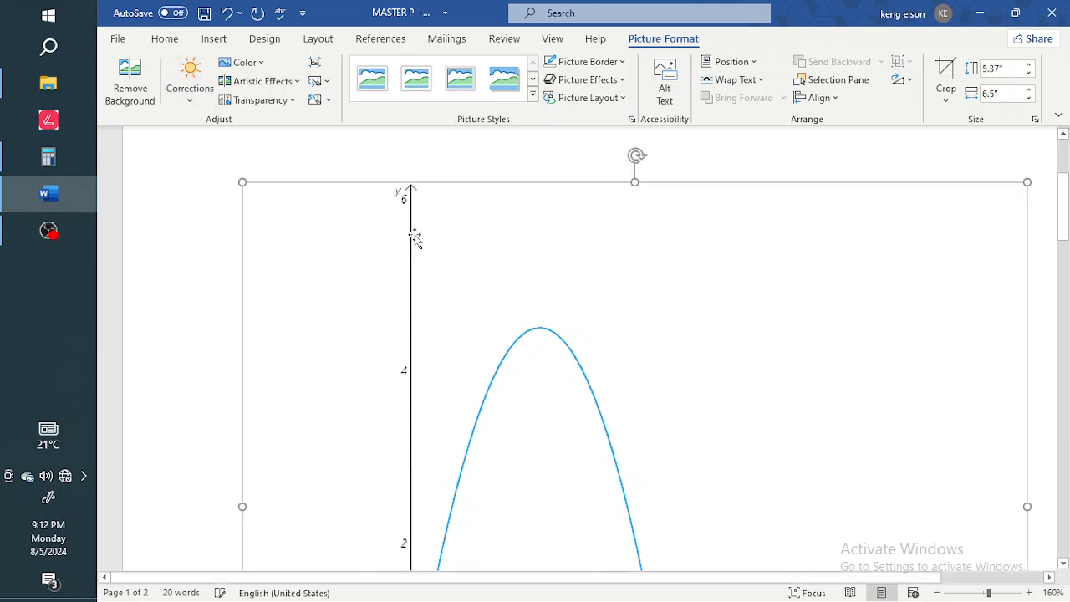
pyautogui.scroll(-8, 639, 383)
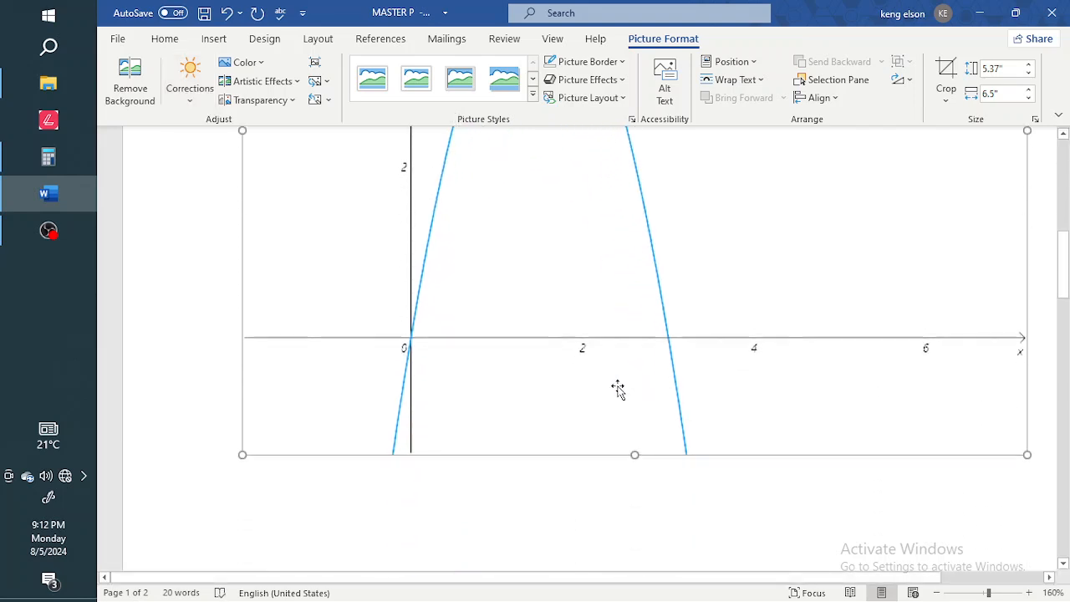
pyautogui.rightClick(619, 392)
pyautogui.click(666, 420)
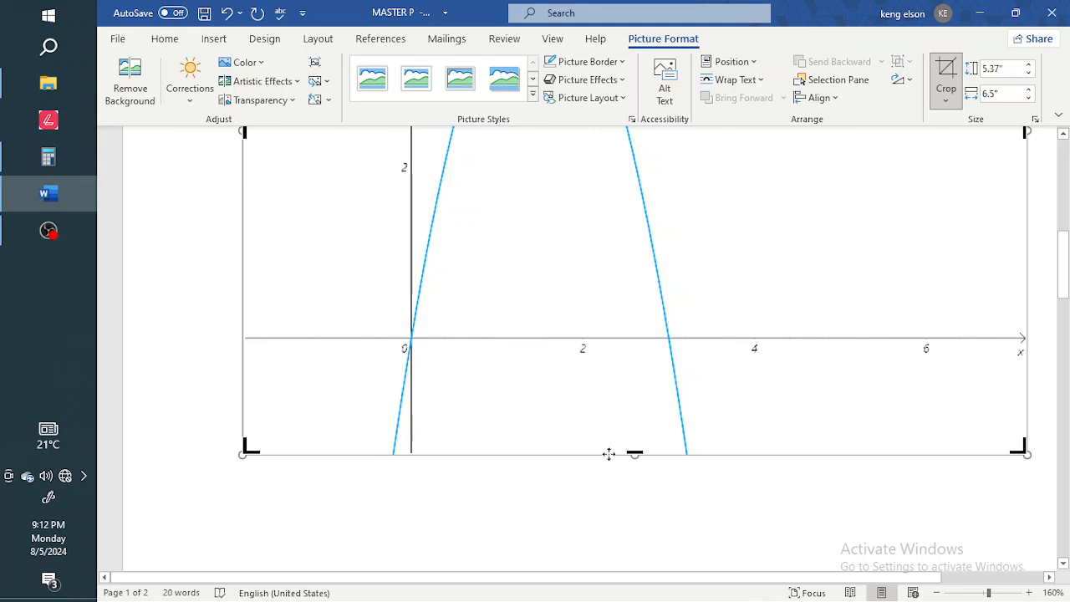
pyautogui.moveTo(635, 454); pyautogui.dragTo(638, 337)
# Crop the left, top and right edges inward until only the blue arc remains.
pyautogui.scroll(2, 637, 360)
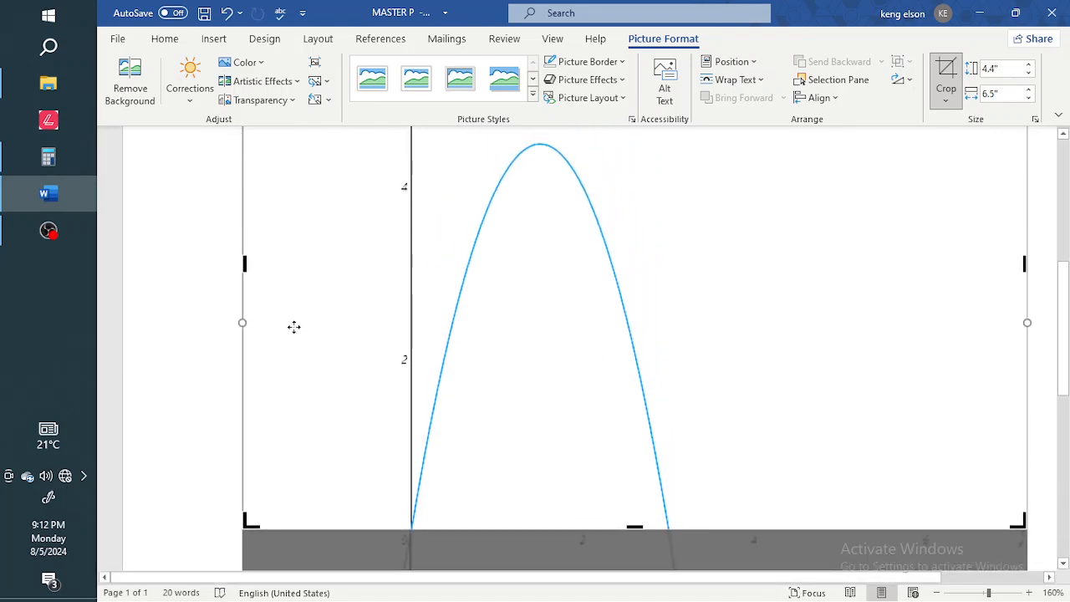
pyautogui.scroll(2, 293, 325)
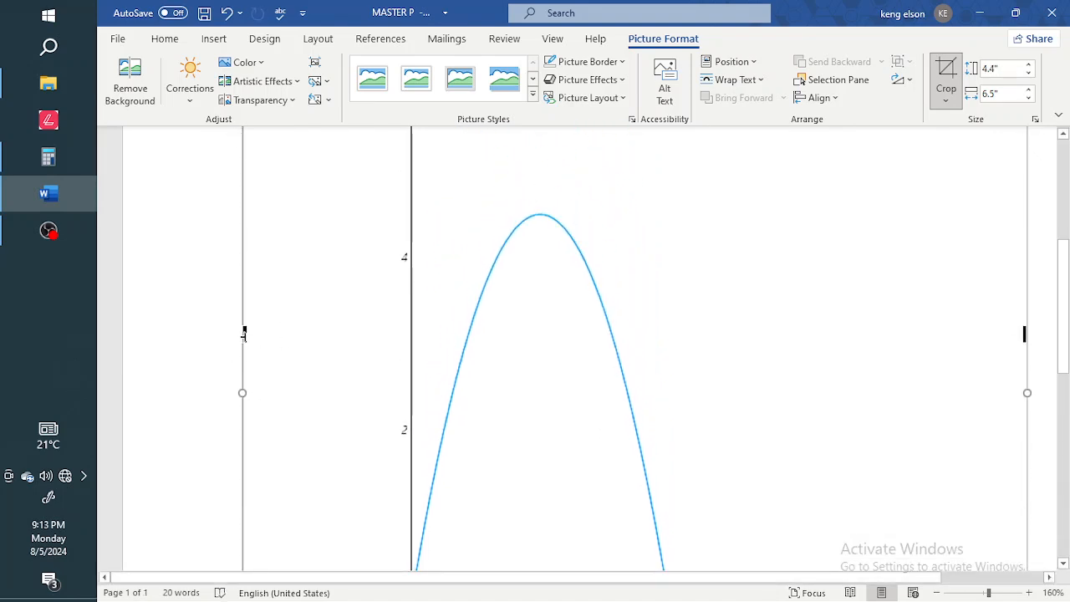
pyautogui.moveTo(244, 335); pyautogui.dragTo(401, 351)
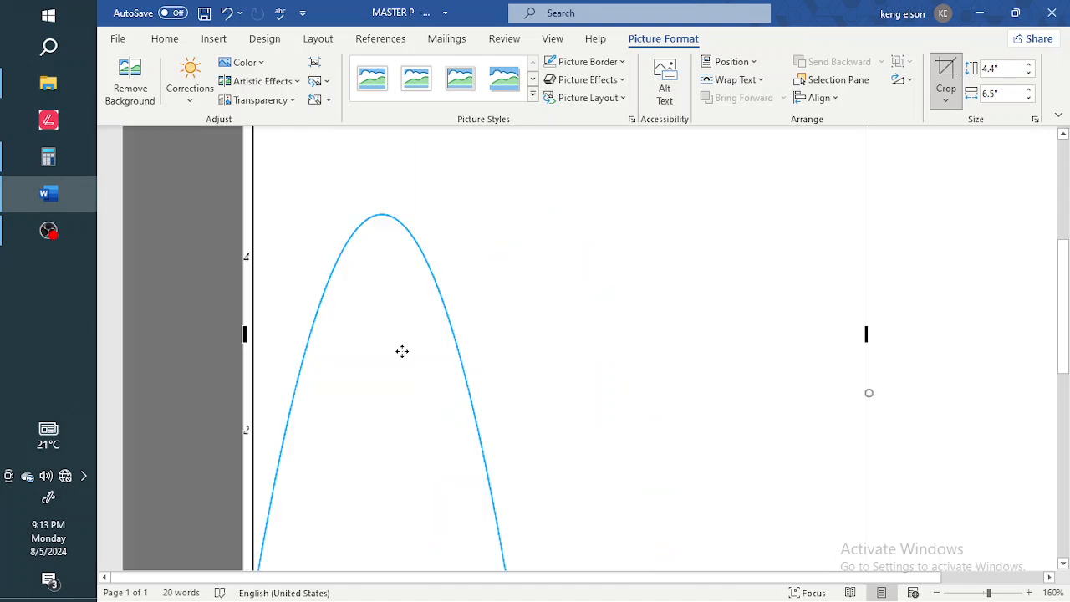
pyautogui.scroll(-3, 401, 351)
pyautogui.moveTo(244, 220); pyautogui.dragTo(254, 222)
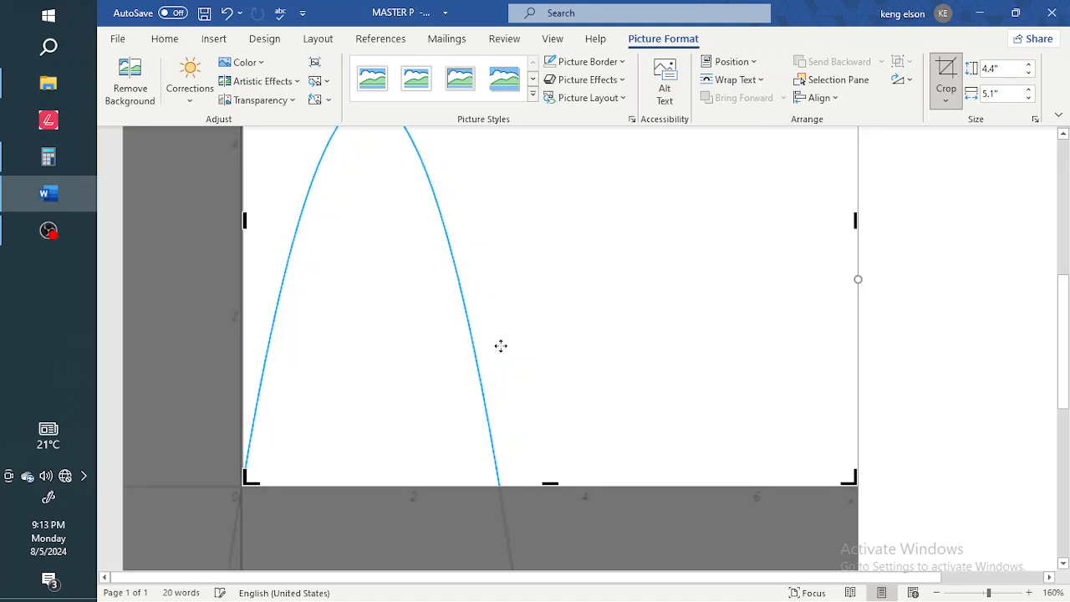
pyautogui.scroll(5, 499, 346)
pyautogui.moveTo(550, 262); pyautogui.dragTo(552, 398)
pyautogui.scroll(-3, 552, 398)
pyautogui.scroll(-2, 552, 398)
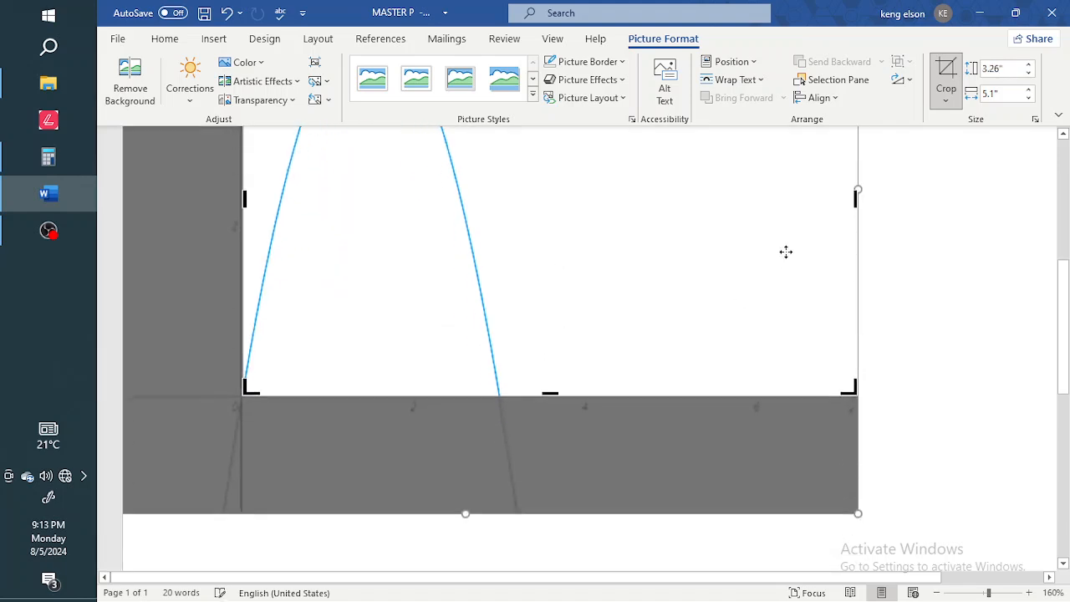
pyautogui.moveTo(855, 197)
pyautogui.mouseDown()
pyautogui.moveTo(599, 260)
pyautogui.moveTo(499, 266)
pyautogui.mouseUp()
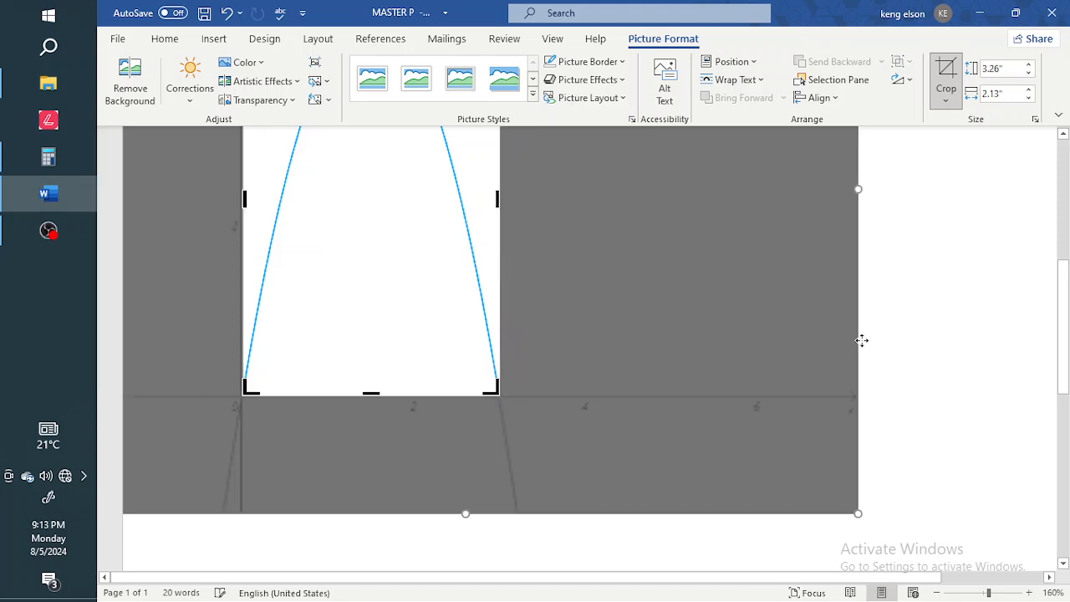
pyautogui.click(626, 361)
# Shorten the arc picture from the bottom and make it narrower.
pyautogui.click(469, 354)
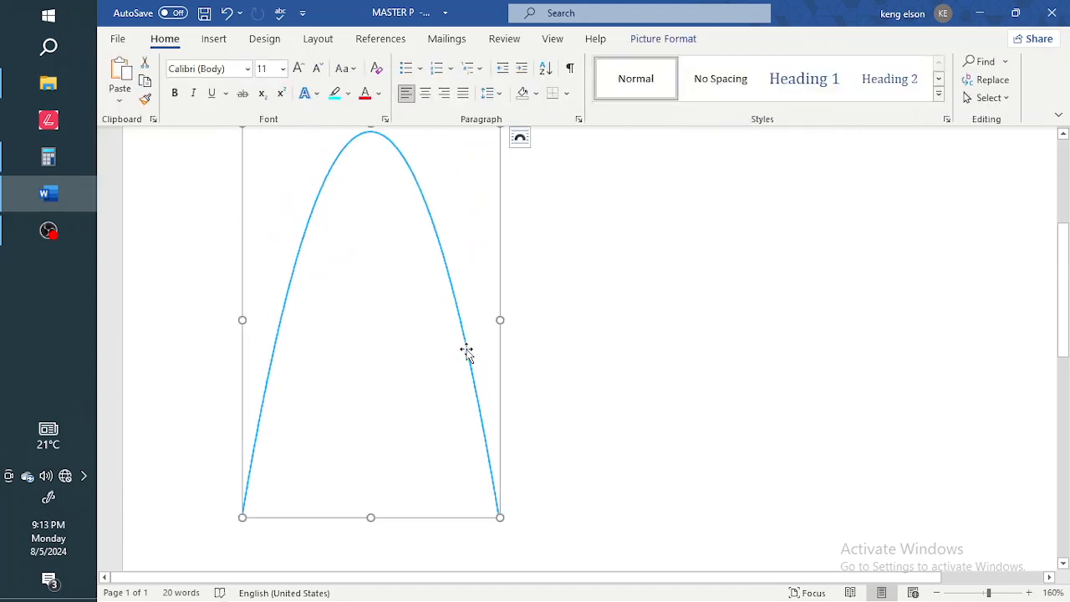
pyautogui.scroll(2, 362, 381)
pyautogui.scroll(-2, 362, 381)
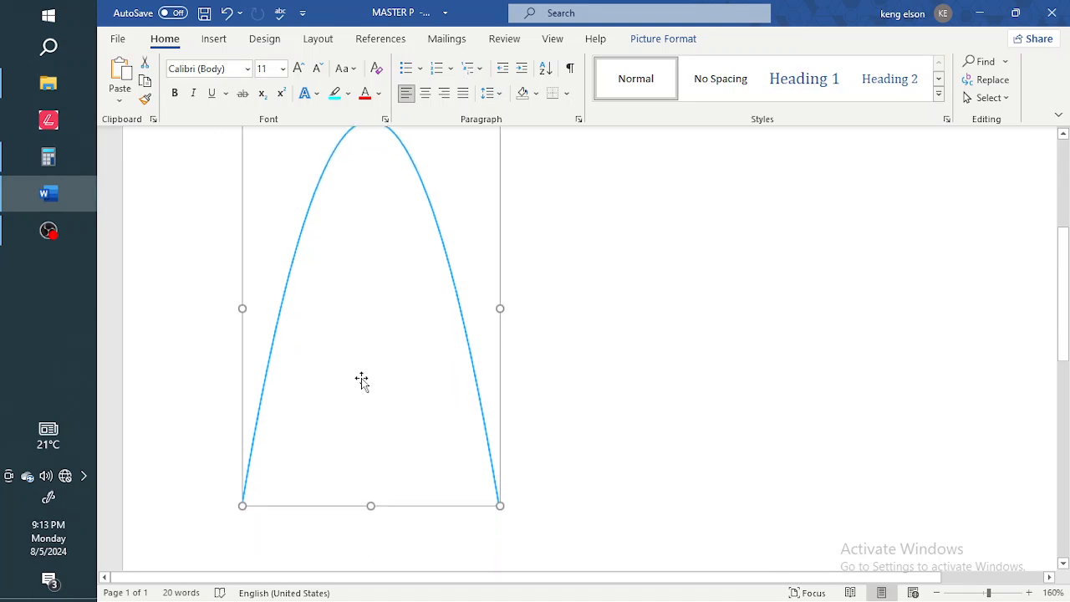
pyautogui.moveTo(370, 499); pyautogui.dragTo(372, 309)
pyautogui.moveTo(243, 211); pyautogui.dragTo(332, 221)
# Give the arc Square text wrapping, then reposition it and narrow it slightly.
pyautogui.scroll(2, 526, 276)
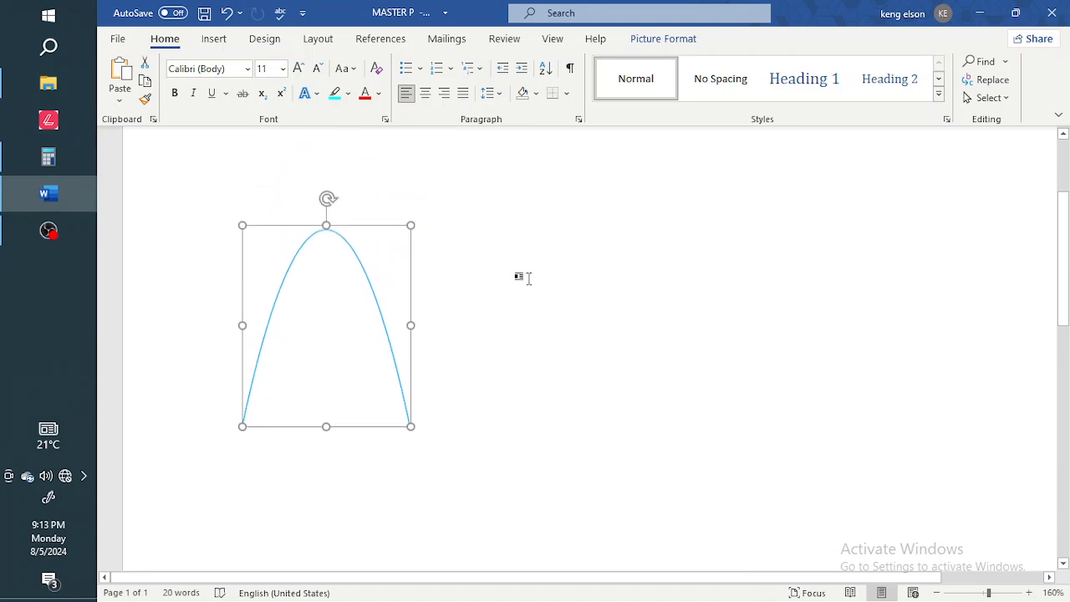
pyautogui.click(431, 238)
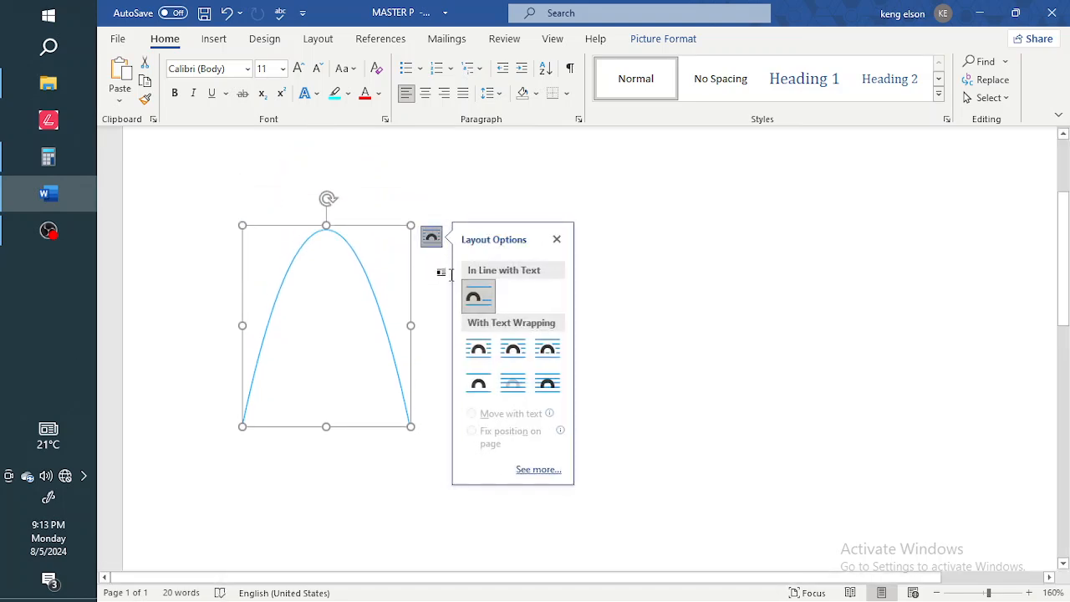
pyautogui.moveTo(359, 316); pyautogui.dragTo(431, 287)
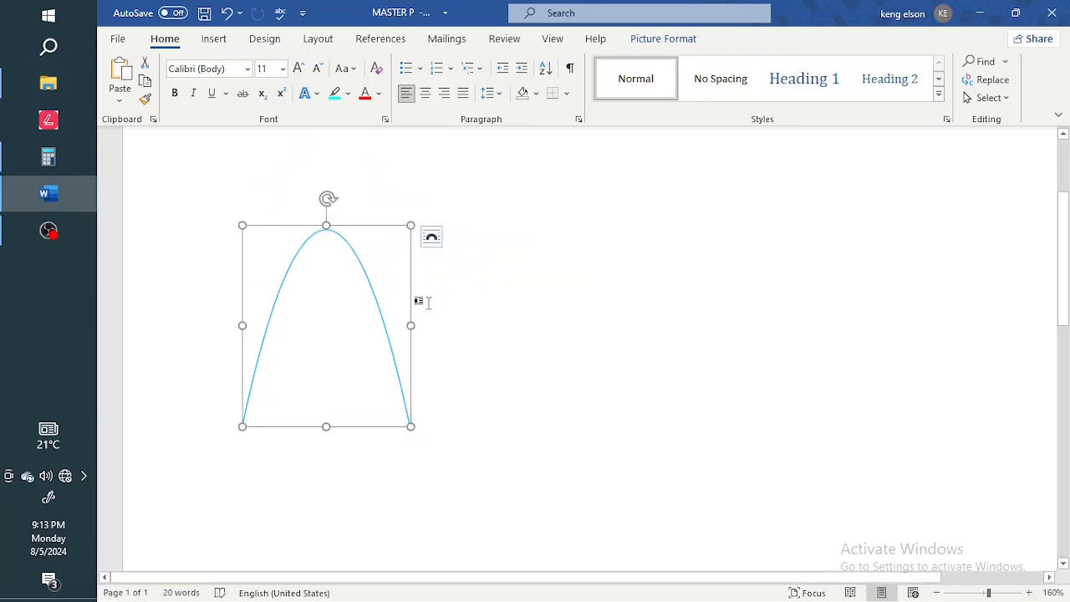
pyautogui.click(431, 237)
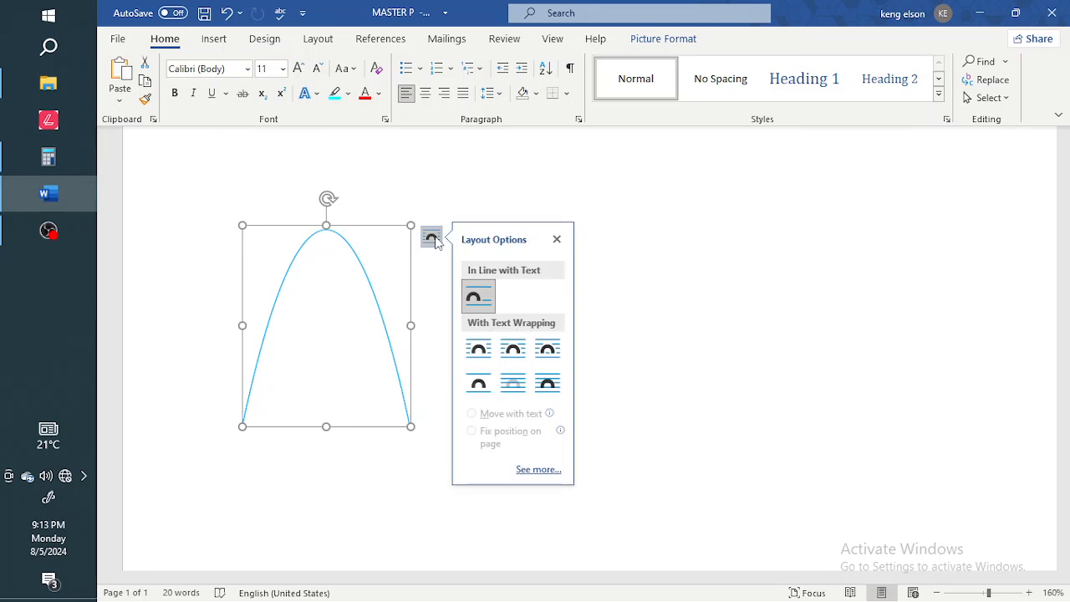
pyautogui.click(481, 351)
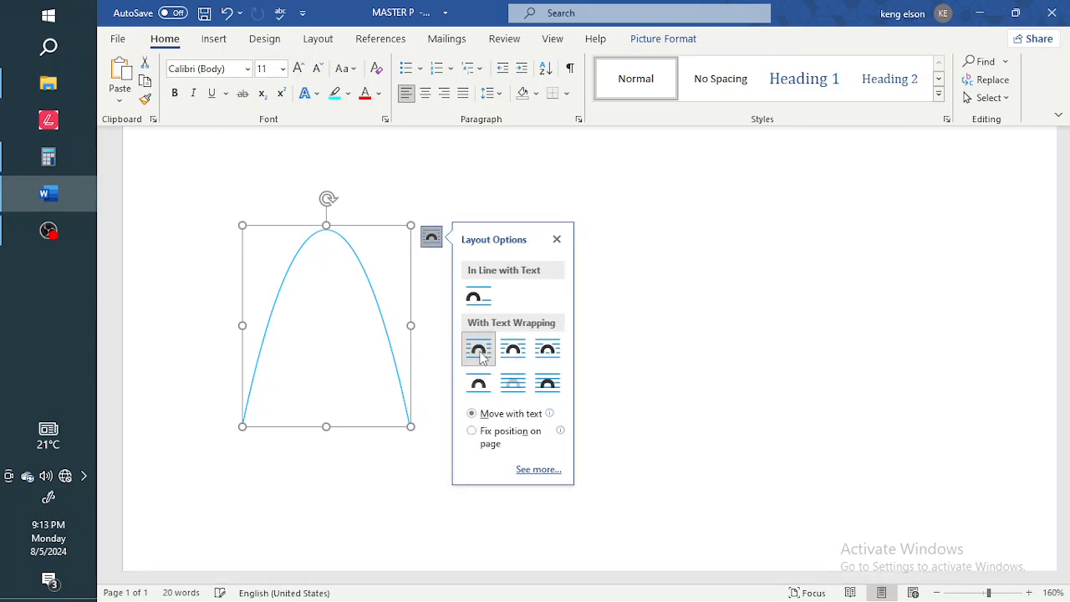
pyautogui.moveTo(521, 319); pyautogui.dragTo(499, 368)
pyautogui.moveTo(562, 286); pyautogui.dragTo(543, 285)
pyautogui.click(591, 313)
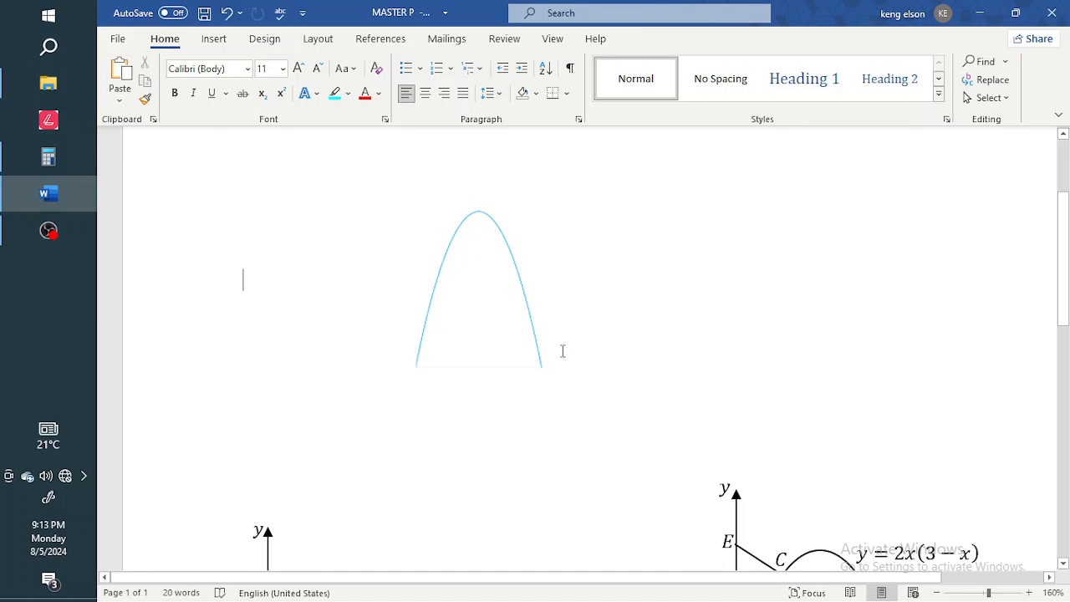
# Select the left reference graph and the parabola inside it.
pyautogui.scroll(-5, 563, 351)
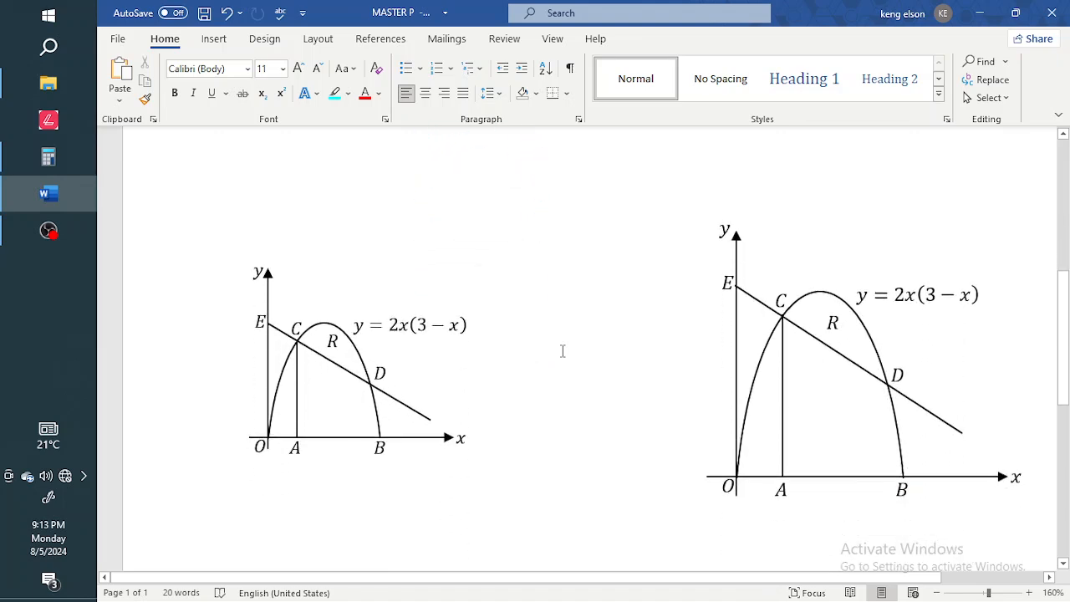
pyautogui.scroll(5, 562, 351)
pyautogui.scroll(-2, 560, 351)
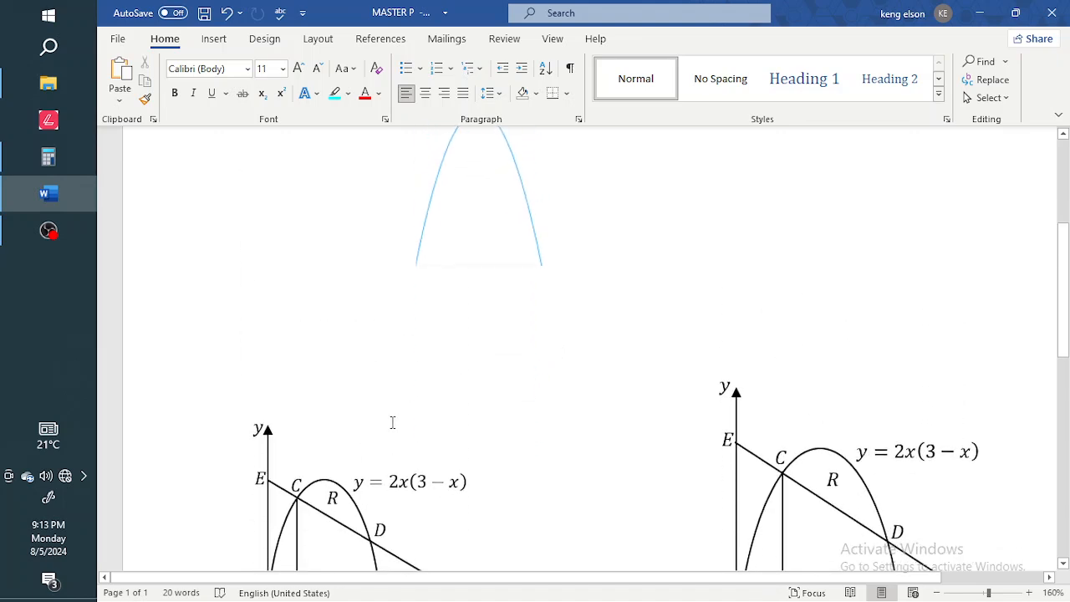
pyautogui.scroll(-5, 392, 422)
pyautogui.scroll(2, 392, 422)
pyautogui.click(264, 268)
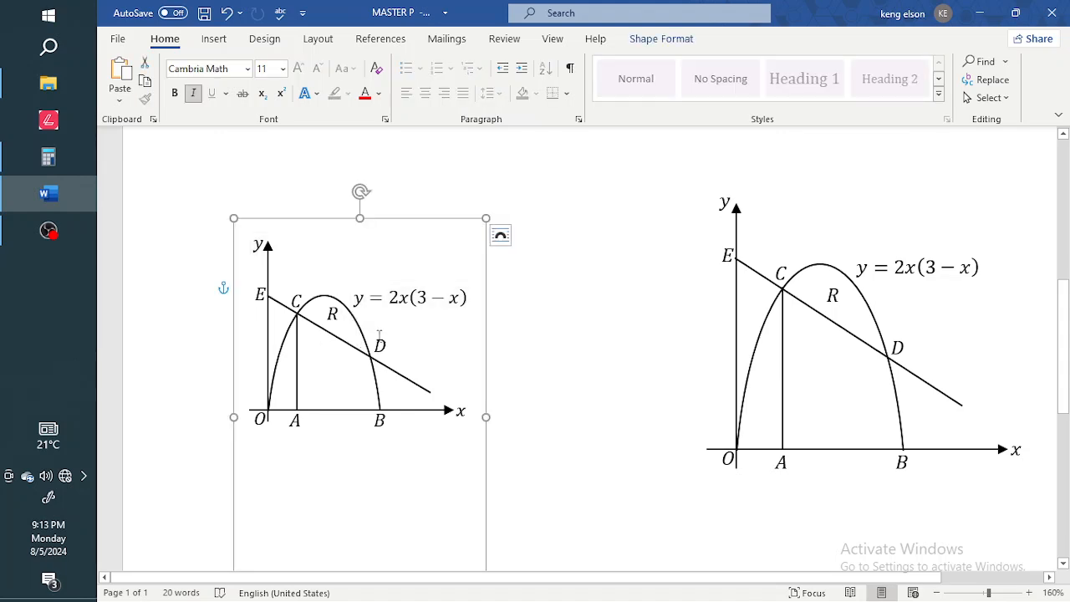
pyautogui.click(325, 294)
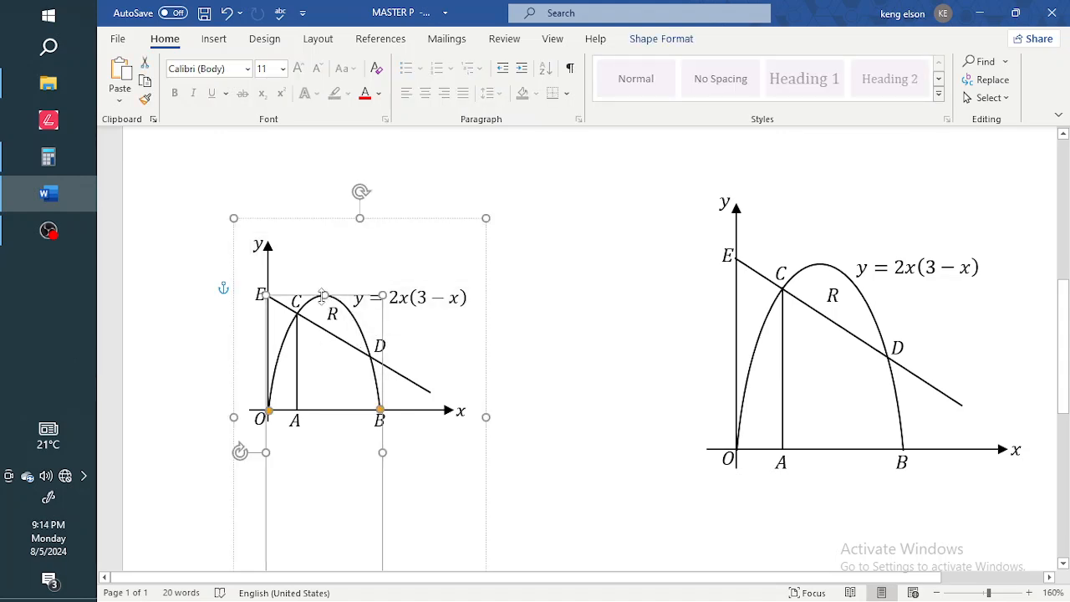
# Paste a copy of the graph group, move it up-right, and delete its black parabola curve.
pyautogui.click(486, 278)
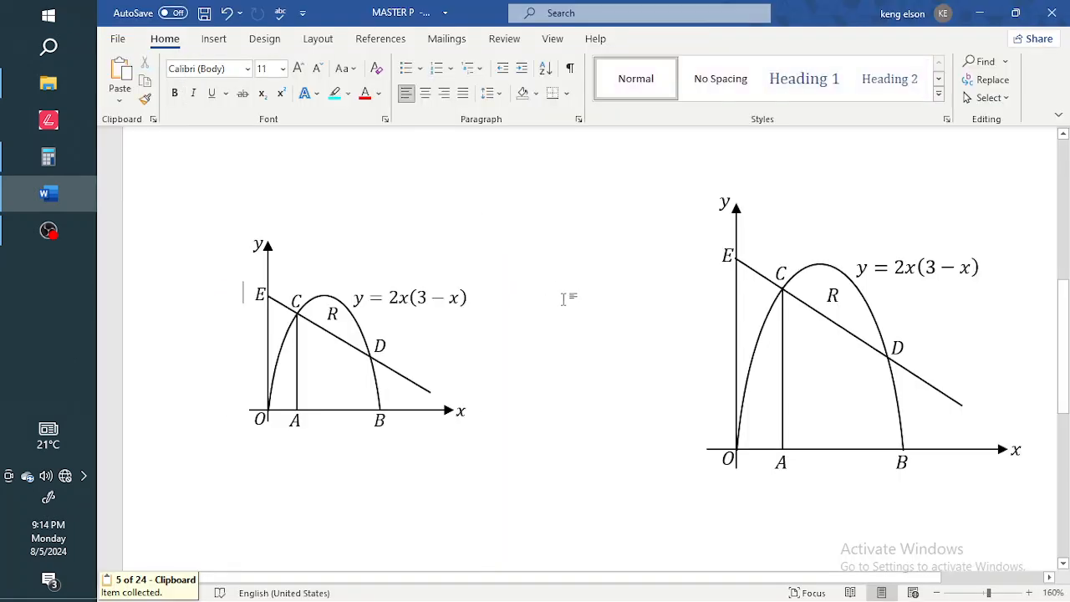
pyautogui.hotkey('ctrl', 'v')
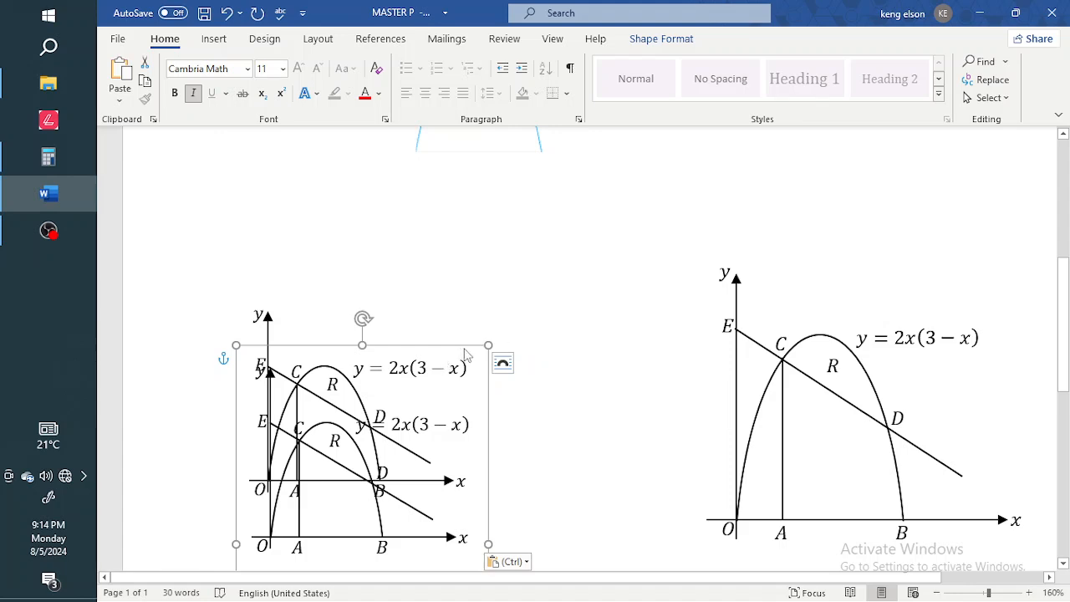
pyautogui.moveTo(488, 392); pyautogui.dragTo(676, 229)
pyautogui.click(524, 261)
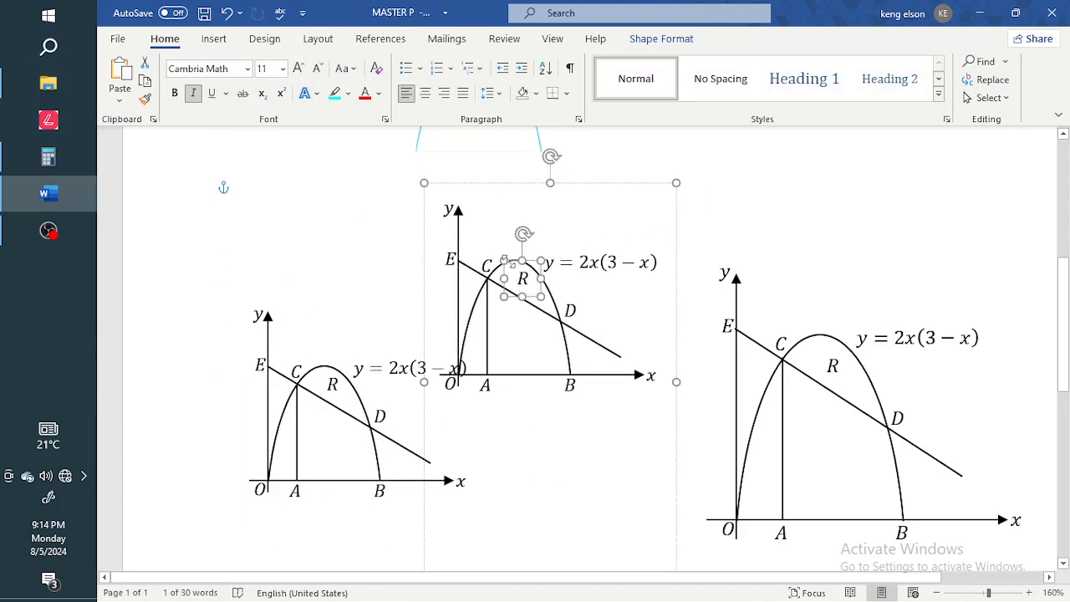
pyautogui.click(478, 300)
pyautogui.press('Delete')
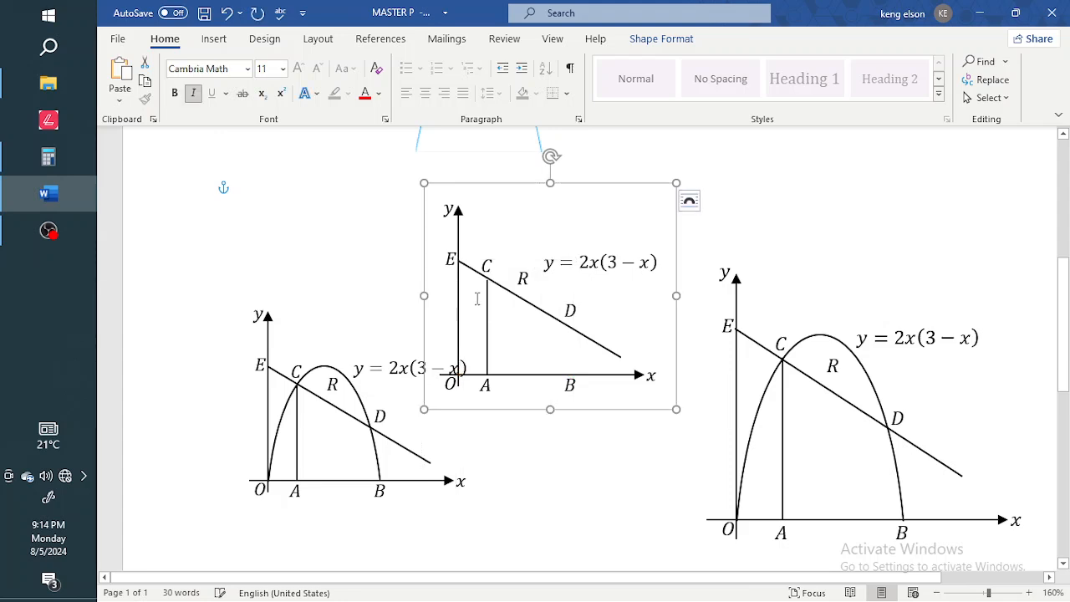
pyautogui.scroll(5, 510, 314)
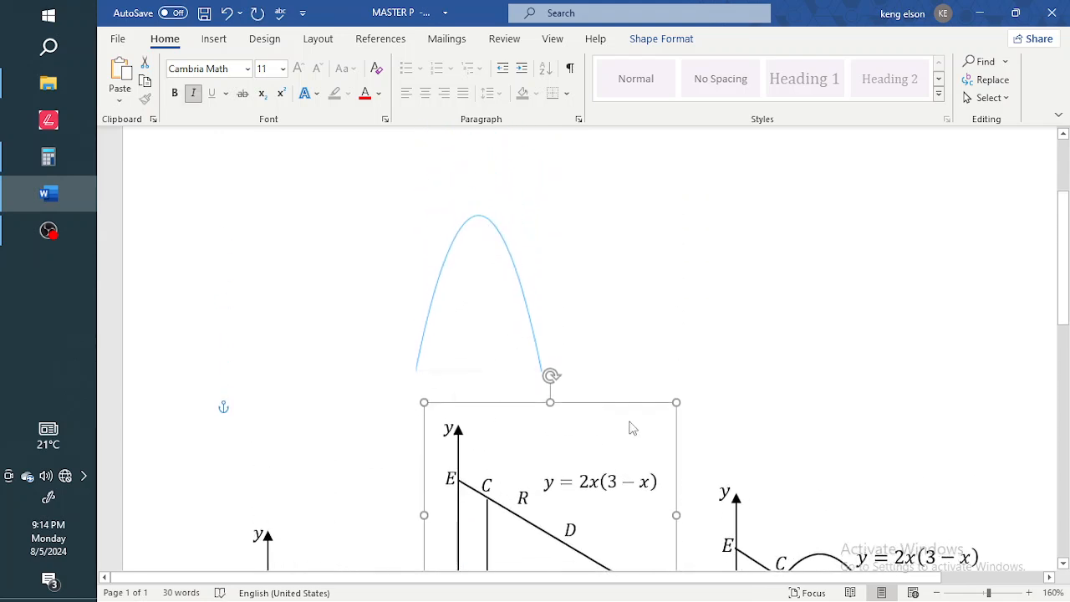
# Drag the graph copy onto the blue arc and nudge it into alignment with arrow keys.
pyautogui.moveTo(636, 402); pyautogui.dragTo(593, 178)
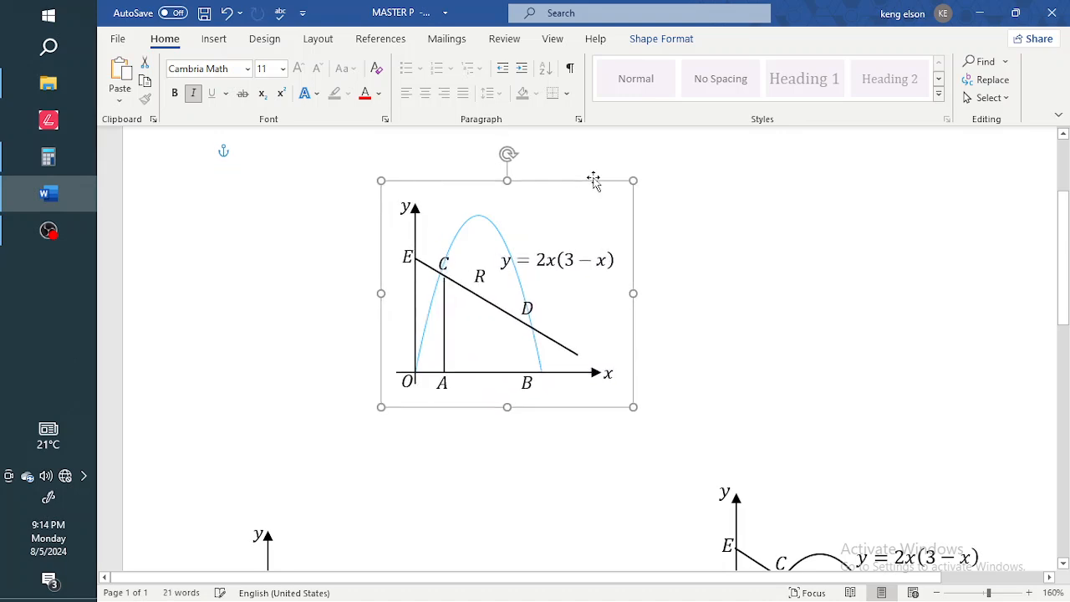
pyautogui.press('Right')
pyautogui.press('Left')
pyautogui.press('Up')
pyautogui.press('Left')
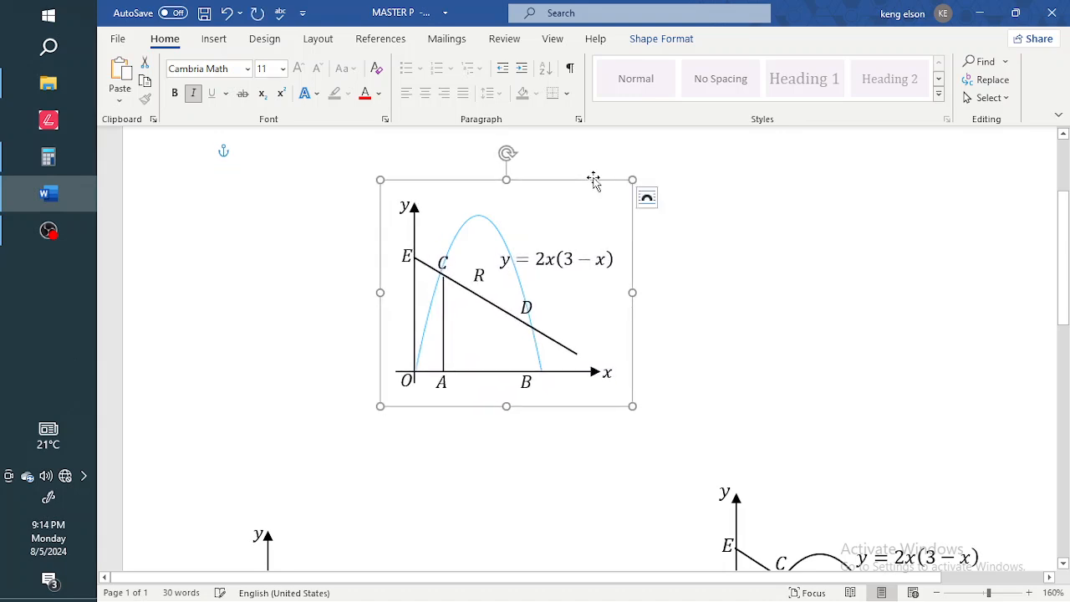
pyautogui.press('Up')
pyautogui.press('Down')
# Group the blue arc with the graph and move the equation label up and right.
pyautogui.click(497, 235)
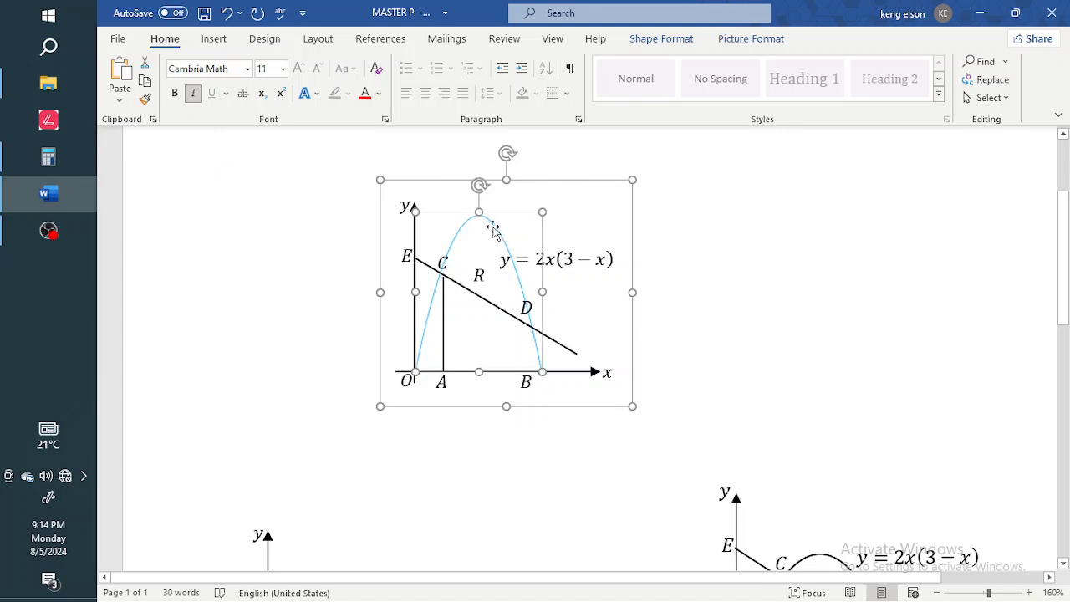
pyautogui.rightClick(493, 231)
pyautogui.moveTo(607, 337)
pyautogui.click(679, 338)
pyautogui.moveTo(593, 281); pyautogui.dragTo(694, 227)
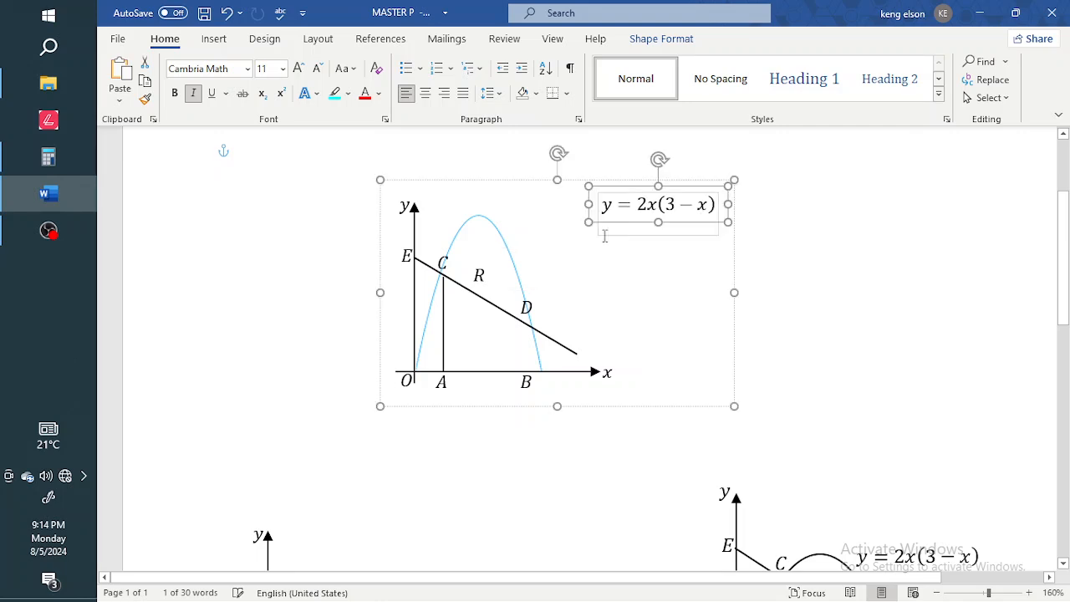
# Move label C up near the top of the y-axis.
pyautogui.click(445, 253)
pyautogui.moveTo(444, 254); pyautogui.dragTo(443, 195)
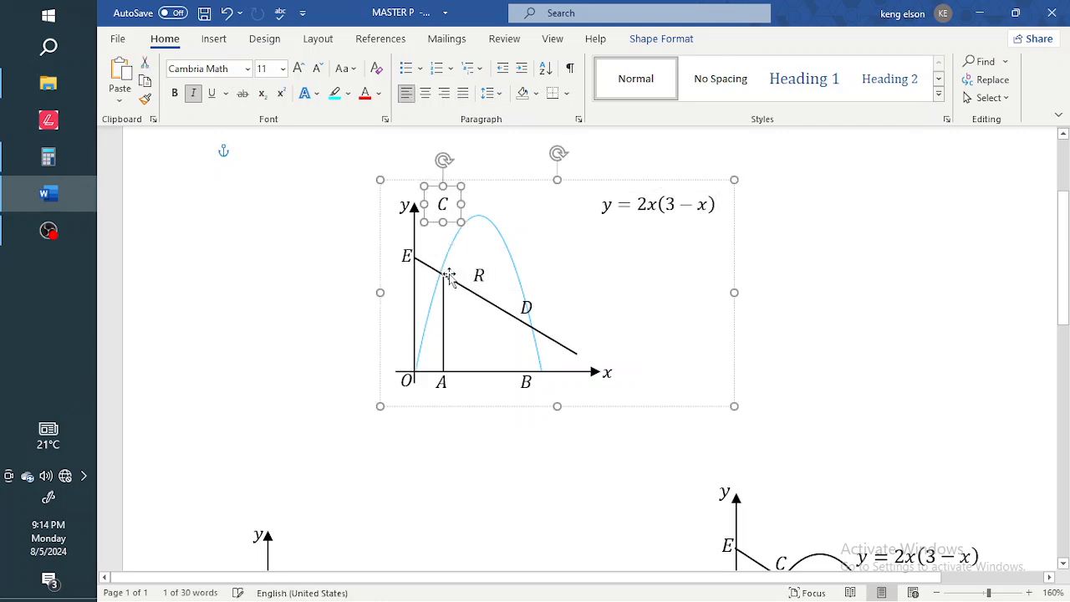
pyautogui.click(466, 291)
pyautogui.click(478, 276)
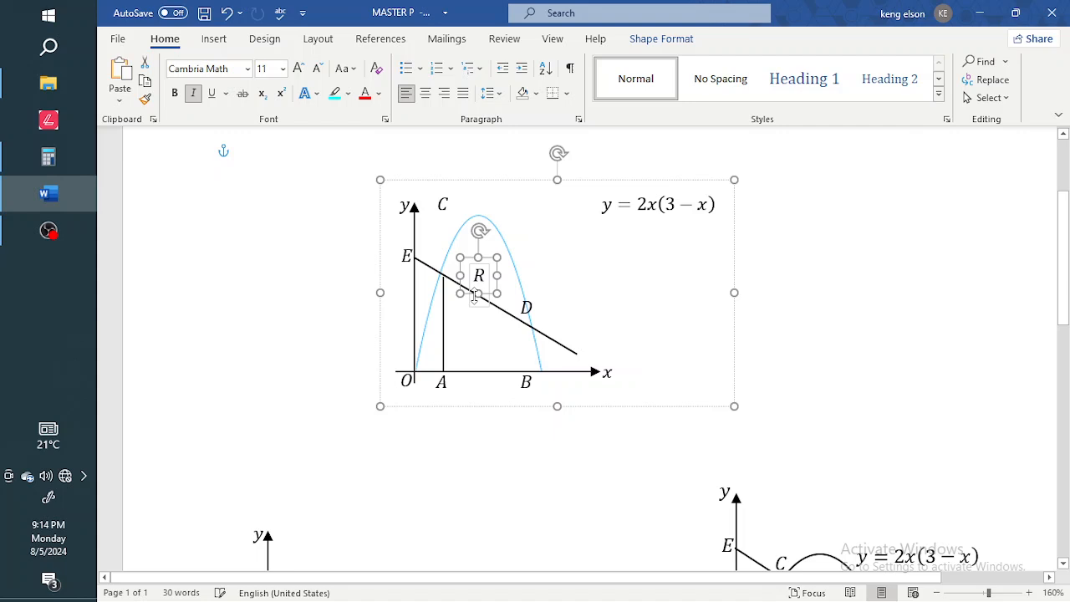
pyautogui.click(566, 355)
# Raise the slanted line through E and D and shift the x label further right.
pyautogui.click(570, 352)
pyautogui.click(571, 352)
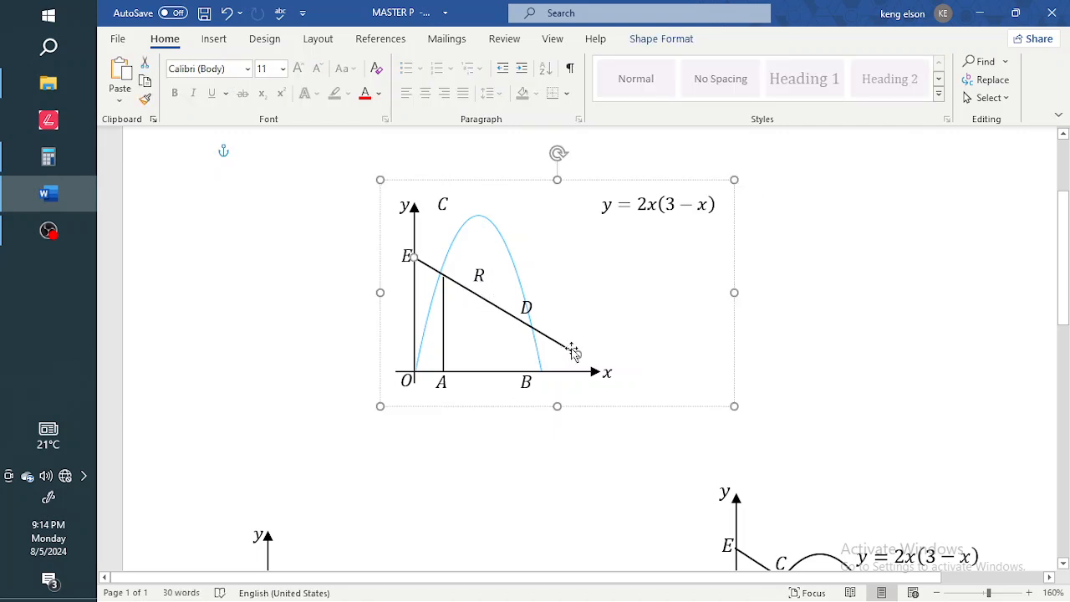
pyautogui.moveTo(573, 352); pyautogui.dragTo(594, 325)
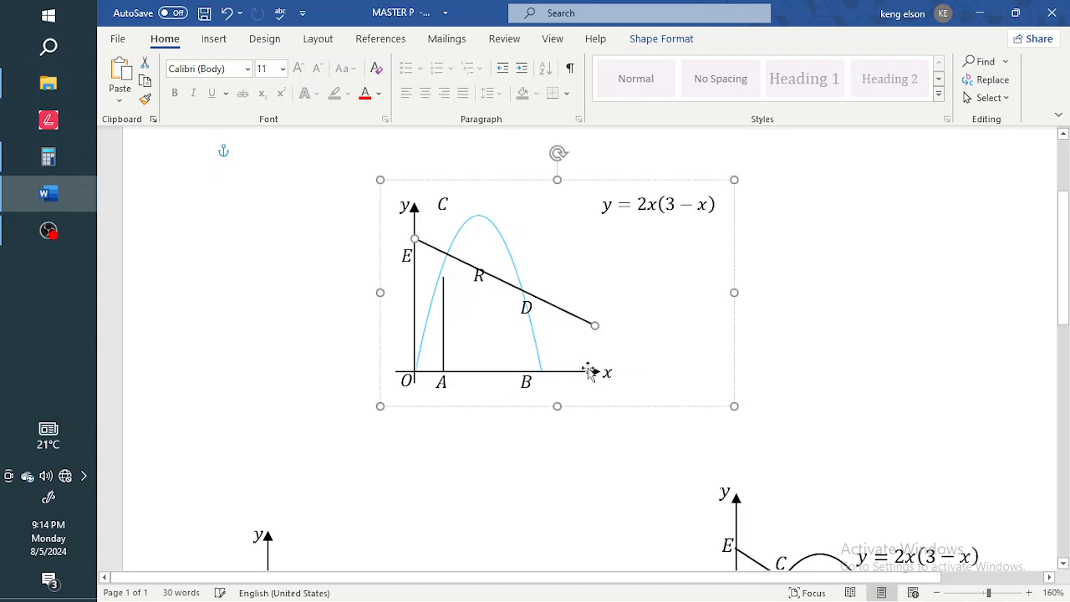
pyautogui.click(617, 382)
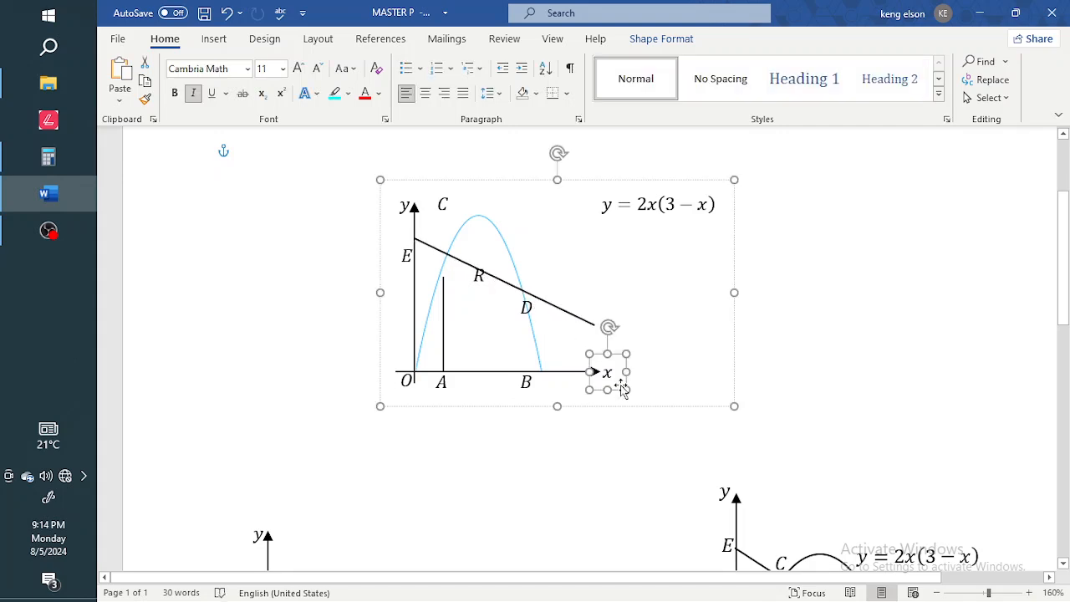
pyautogui.moveTo(613, 390); pyautogui.dragTo(649, 390)
pyautogui.click(581, 373)
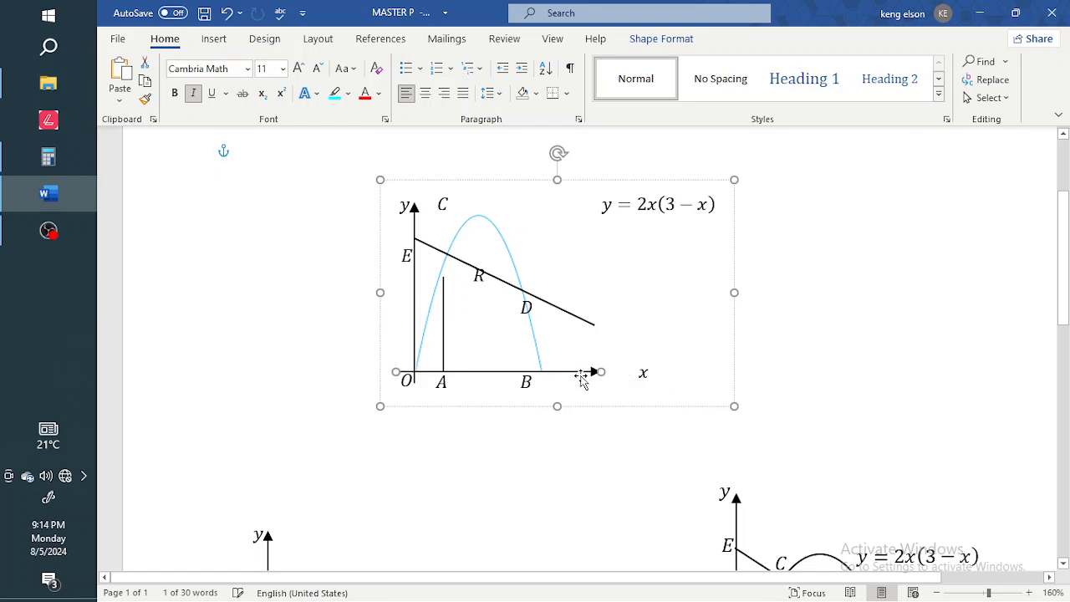
# Set the x-axis arrow width to 2 inches and raise the vertical line at A toward the sloping line.
pyautogui.doubleClick(581, 374)
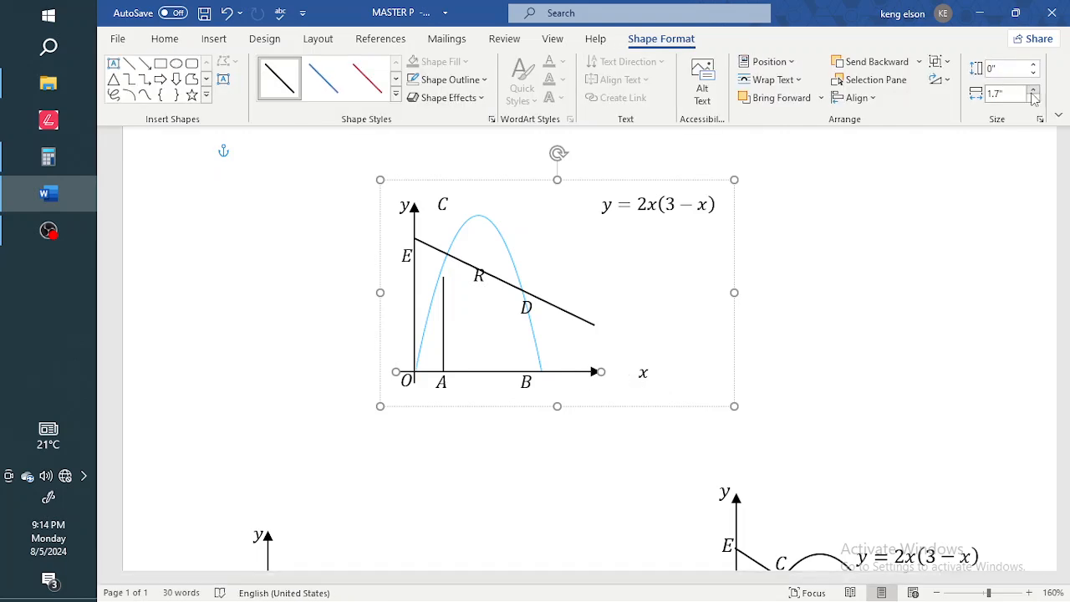
pyautogui.doubleClick(1036, 92)
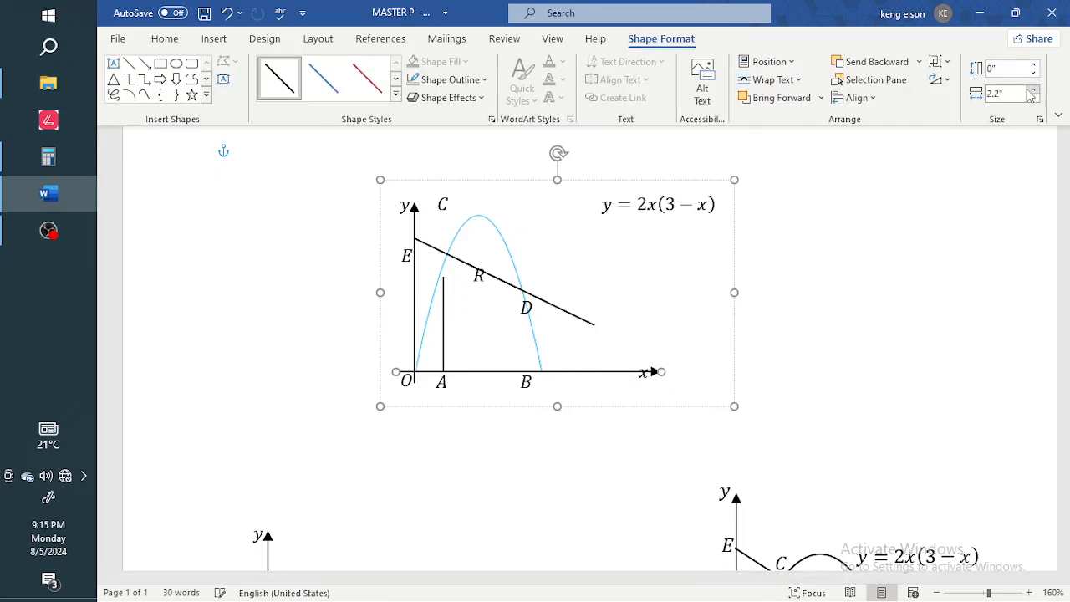
pyautogui.doubleClick(1034, 98)
pyautogui.doubleClick(1034, 98)
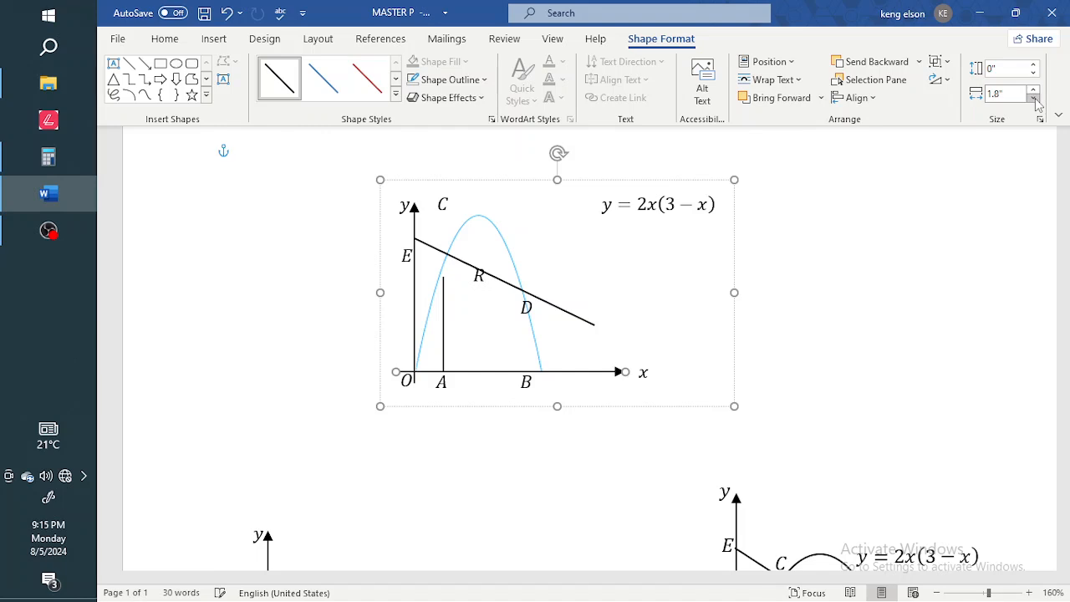
pyautogui.click(1034, 98)
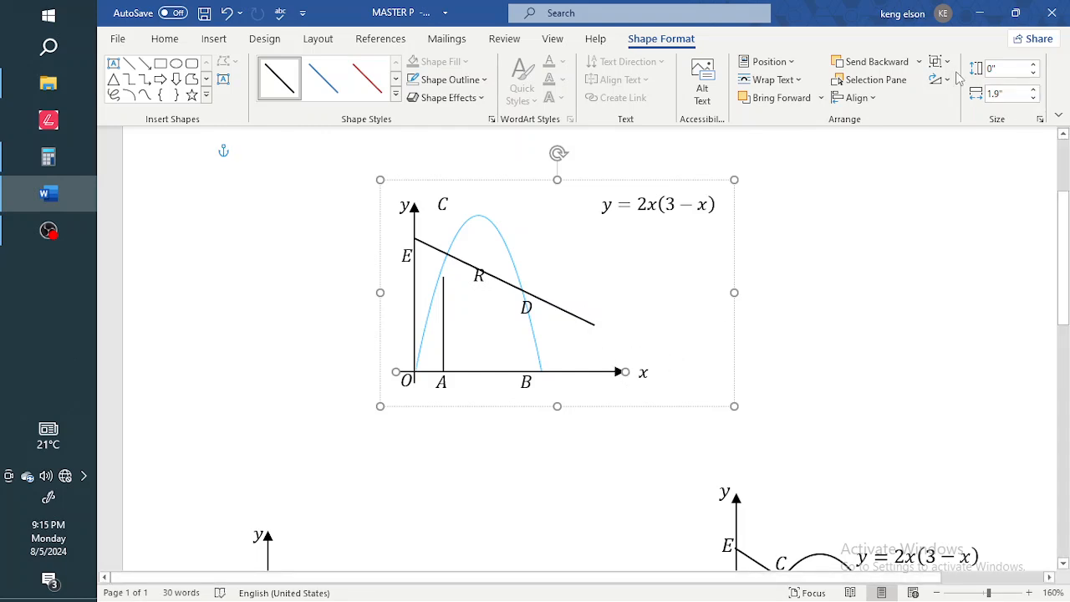
pyautogui.click(1034, 89)
pyautogui.moveTo(442, 315); pyautogui.dragTo(449, 298)
pyautogui.press('Left')
pyautogui.press('Left')
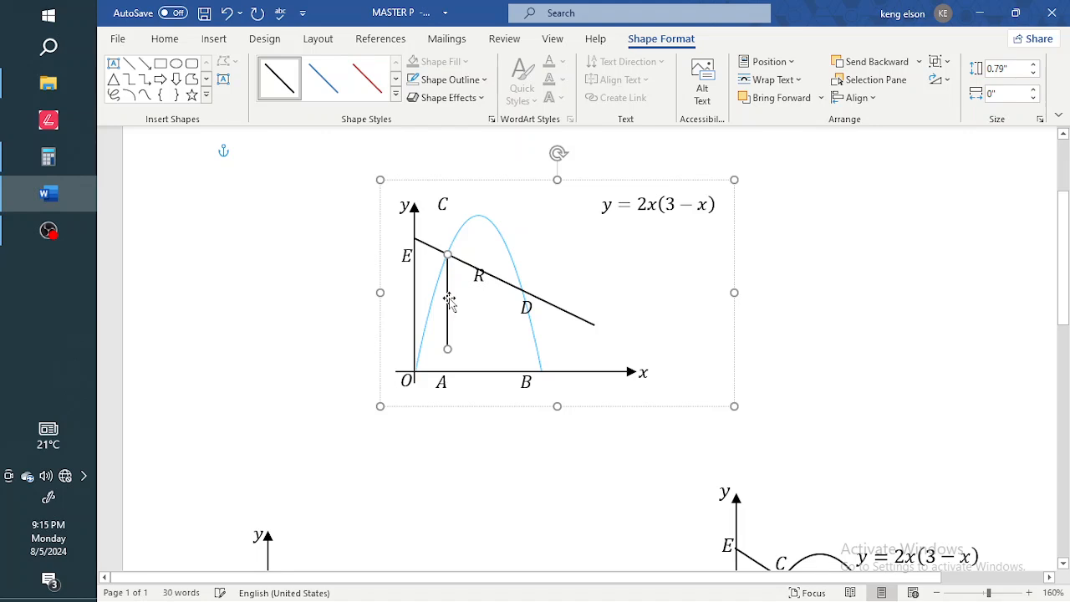
# Set the vertical line at A to 0.9 inches tall and move label A below-left of the graph.
pyautogui.click(1033, 73)
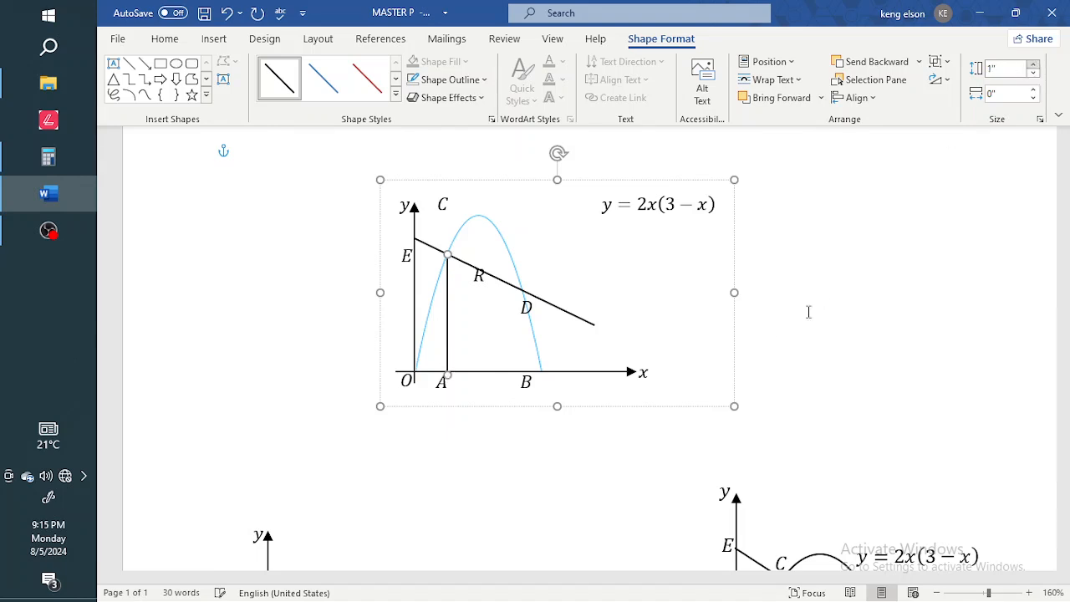
pyautogui.click(625, 437)
pyautogui.click(449, 351)
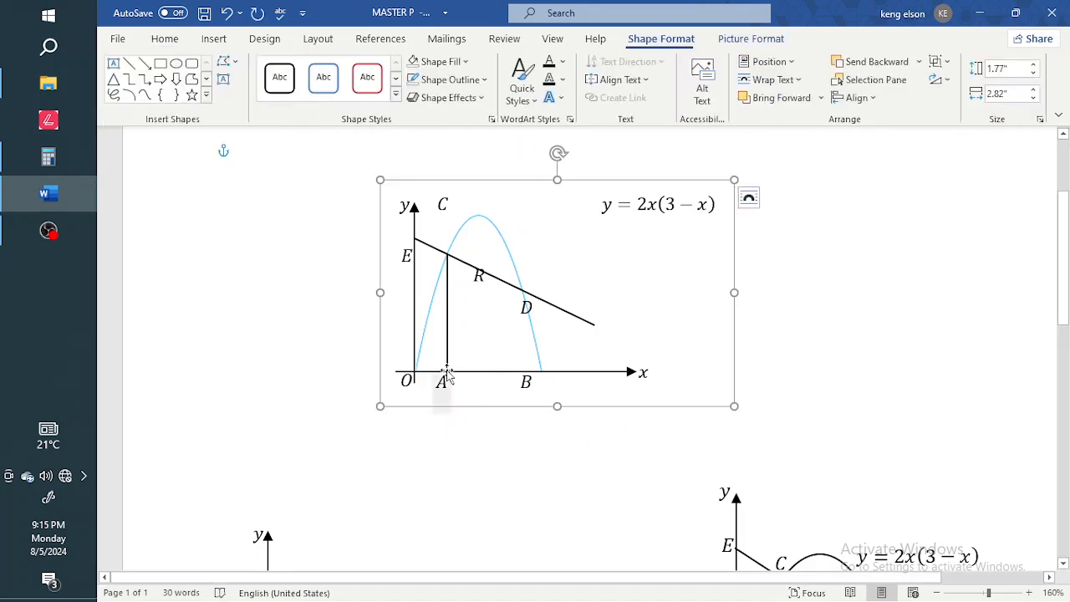
pyautogui.moveTo(446, 372); pyautogui.dragTo(441, 367)
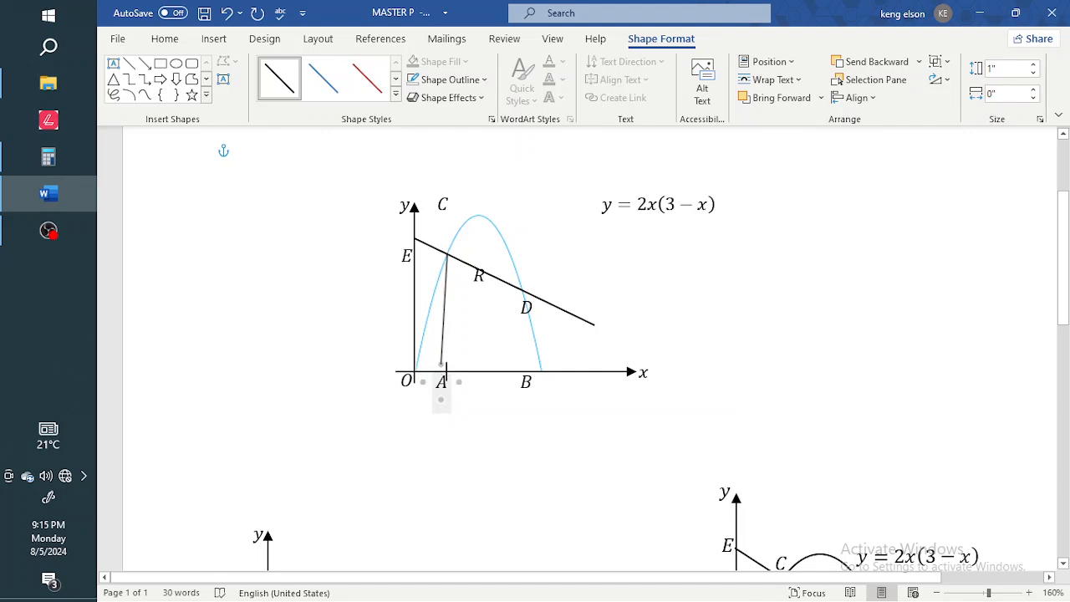
pyautogui.click(443, 383)
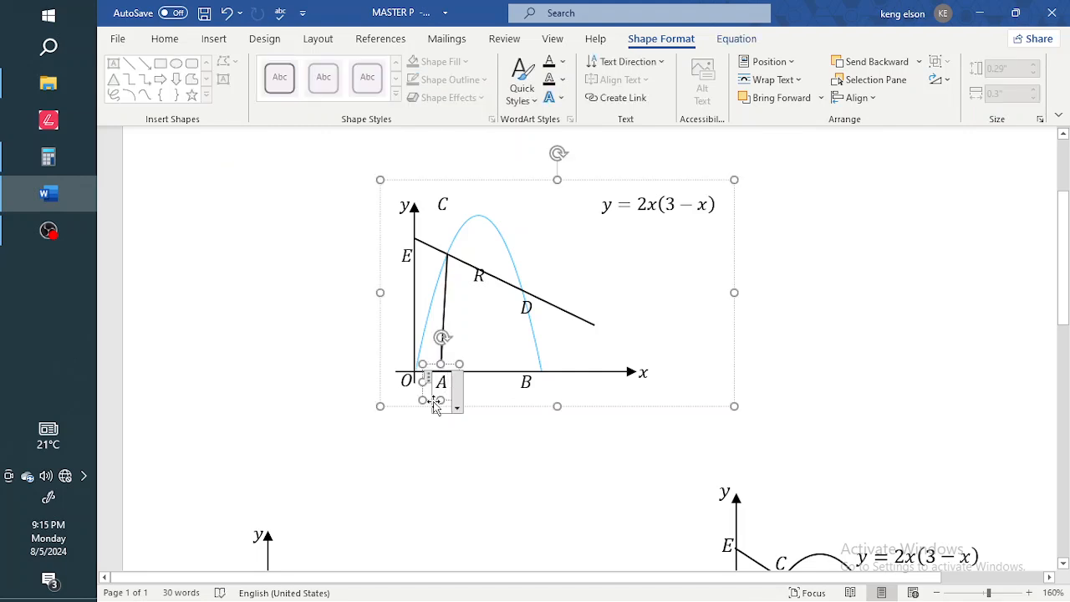
pyautogui.moveTo(433, 404); pyautogui.dragTo(301, 430)
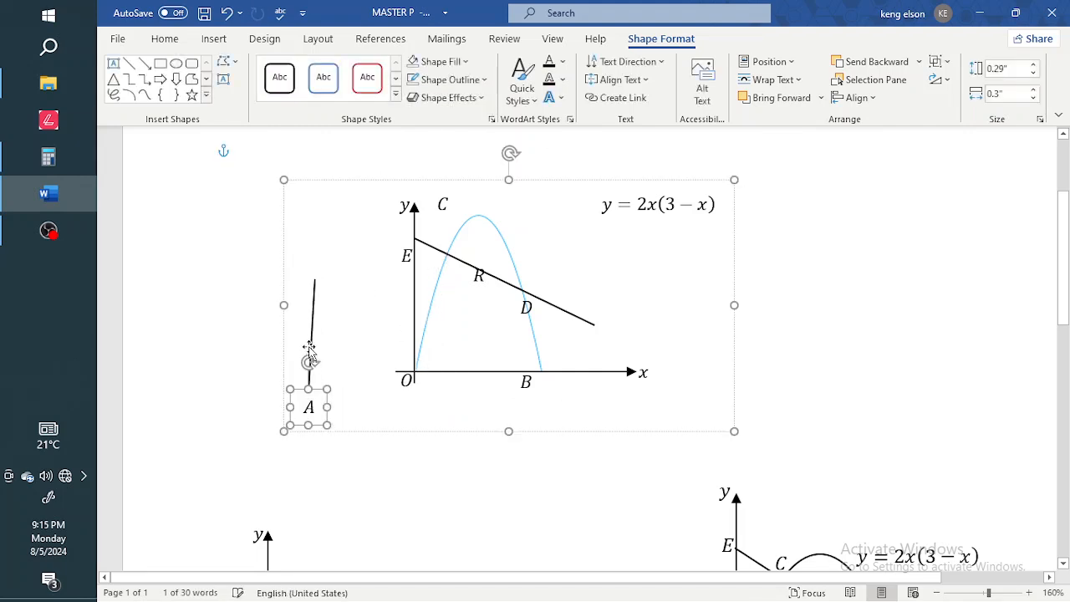
# Set the line's width to 0 so it stands upright, position it, and nudge the x-axis down.
pyautogui.click(309, 349)
pyautogui.moveTo(311, 334); pyautogui.dragTo(441, 315)
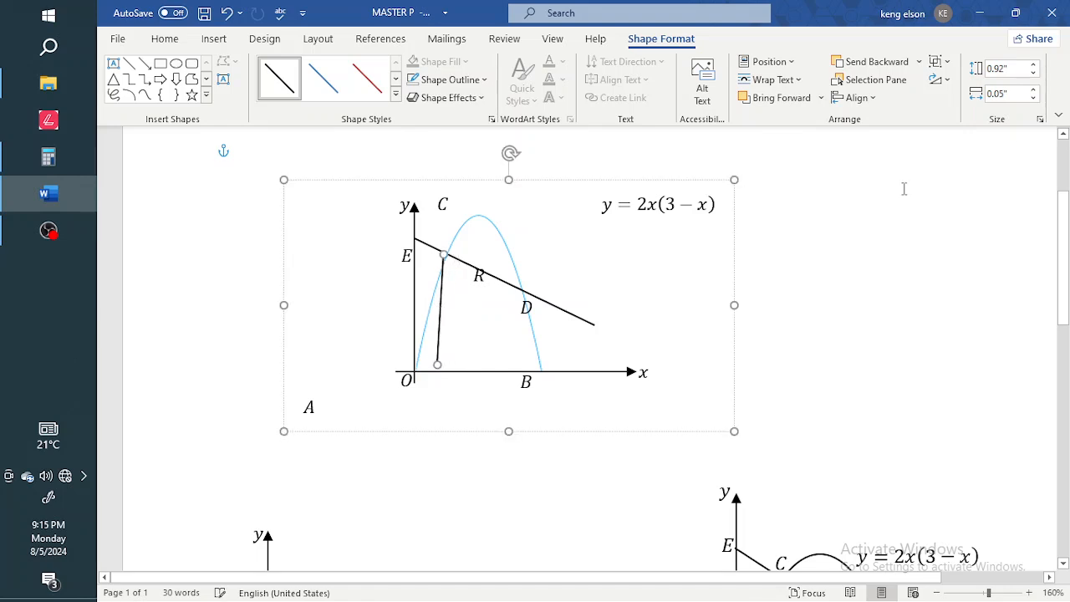
pyautogui.click(1034, 98)
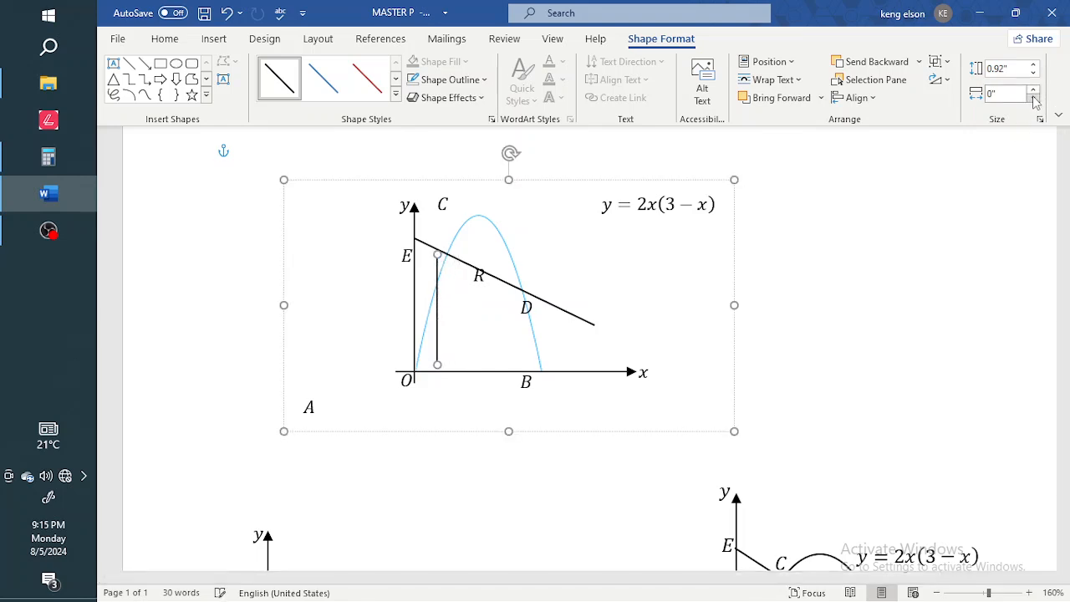
pyautogui.moveTo(437, 338); pyautogui.dragTo(449, 341)
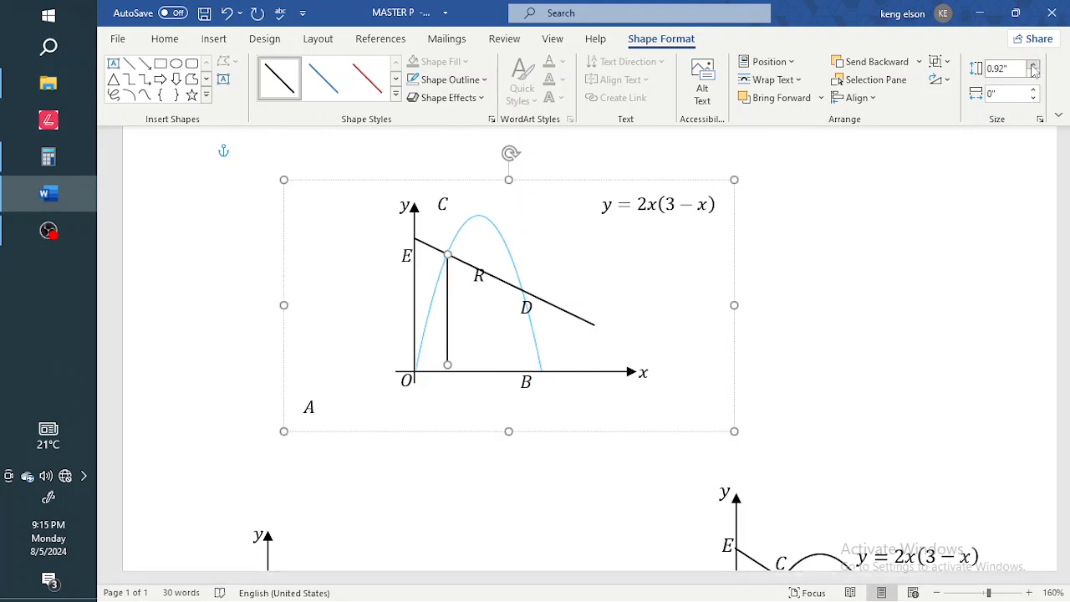
pyautogui.click(463, 478)
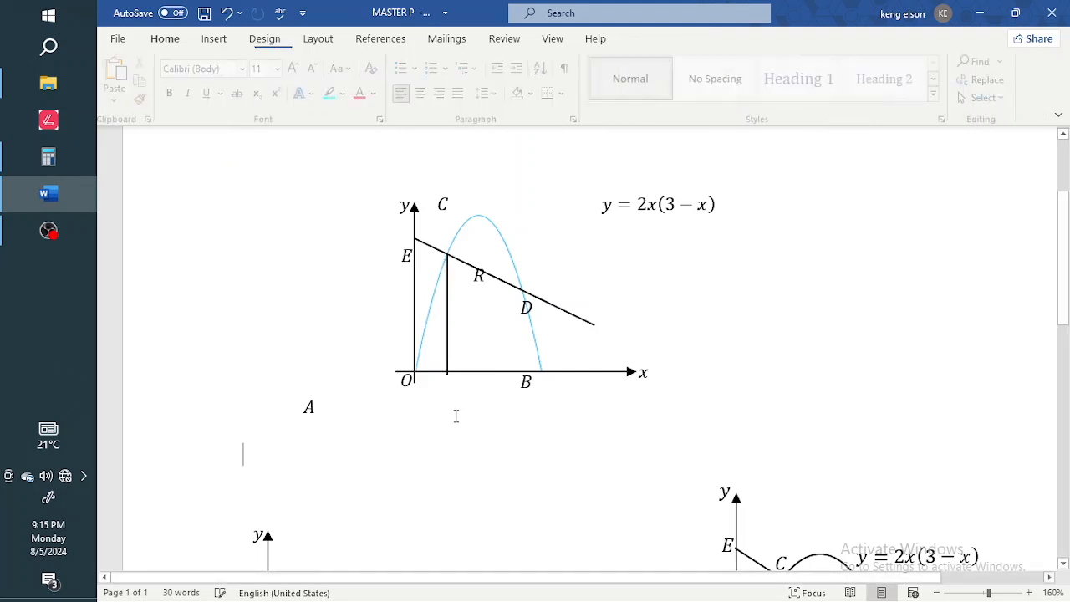
pyautogui.click(465, 372)
pyautogui.press('Down')
pyautogui.press('Down')
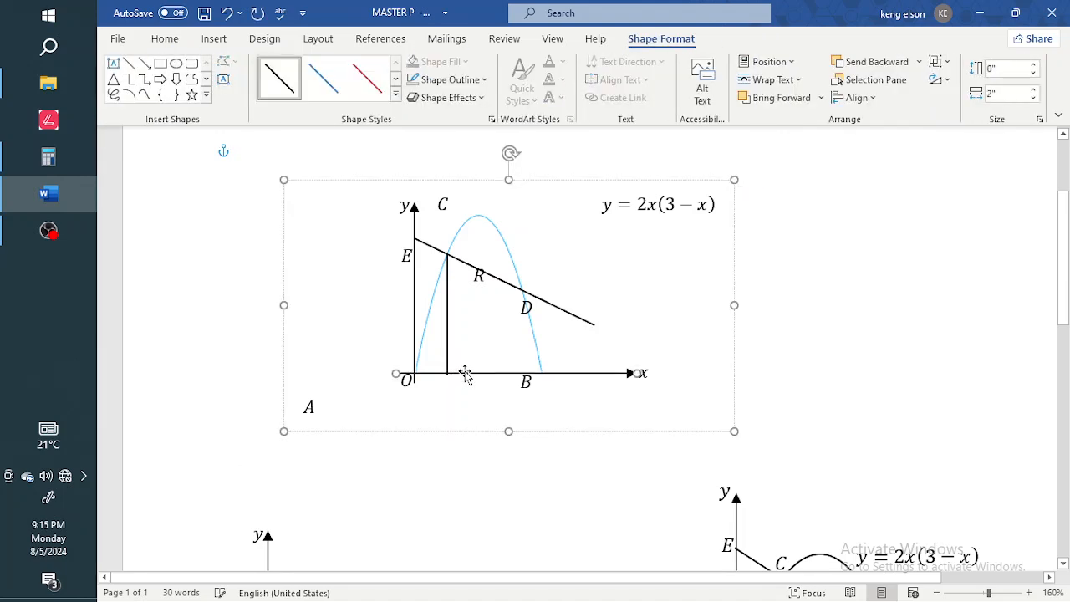
# Move label A under the foot of the vertical line on the x-axis.
pyautogui.click(428, 330)
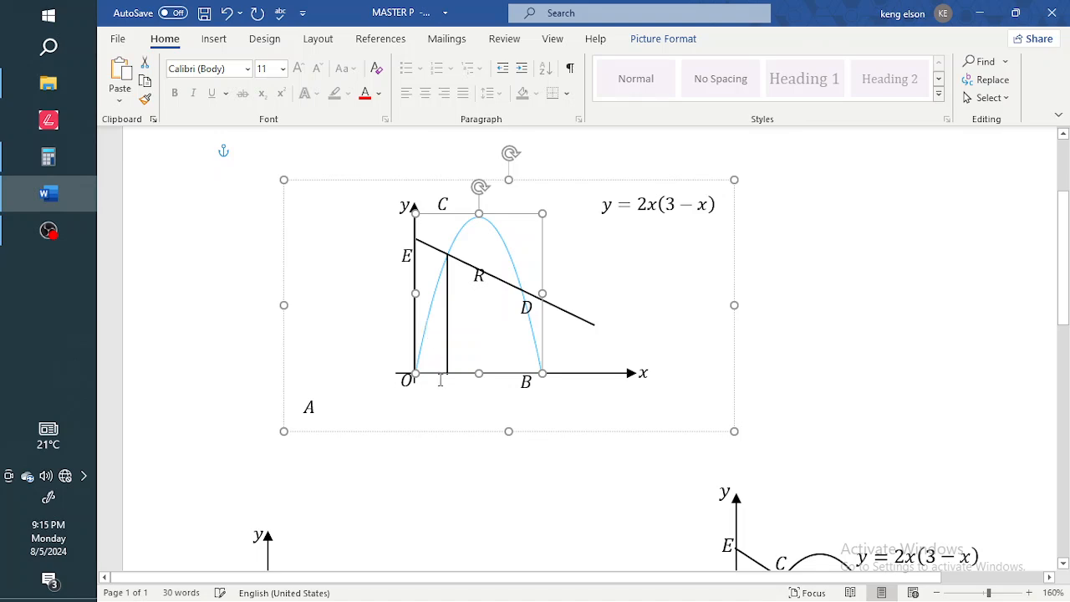
pyautogui.click(449, 443)
pyautogui.click(405, 399)
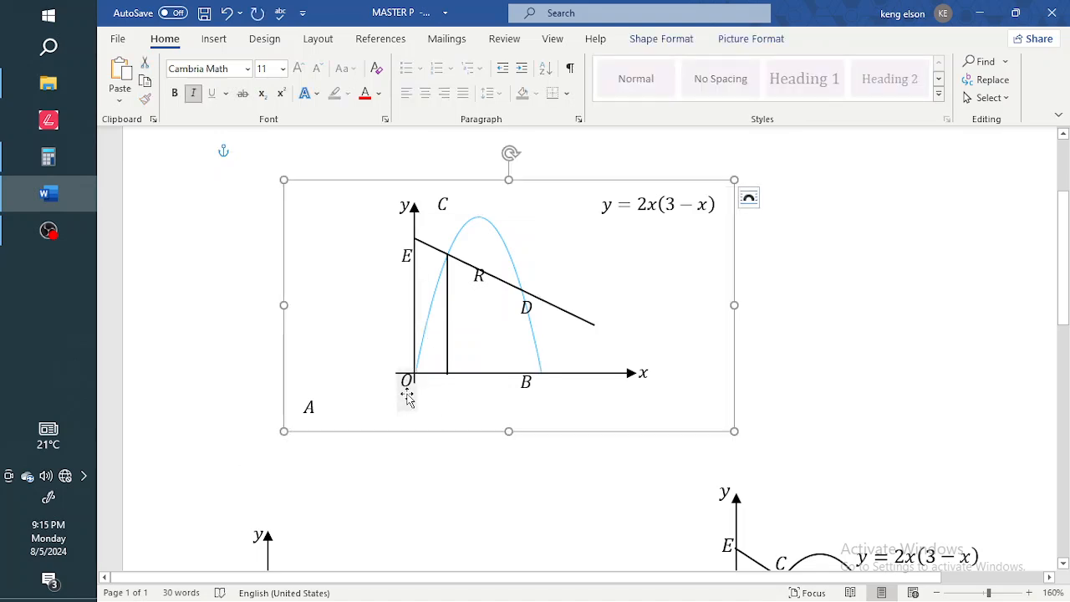
pyautogui.click(308, 412)
pyautogui.moveTo(302, 430); pyautogui.dragTo(437, 408)
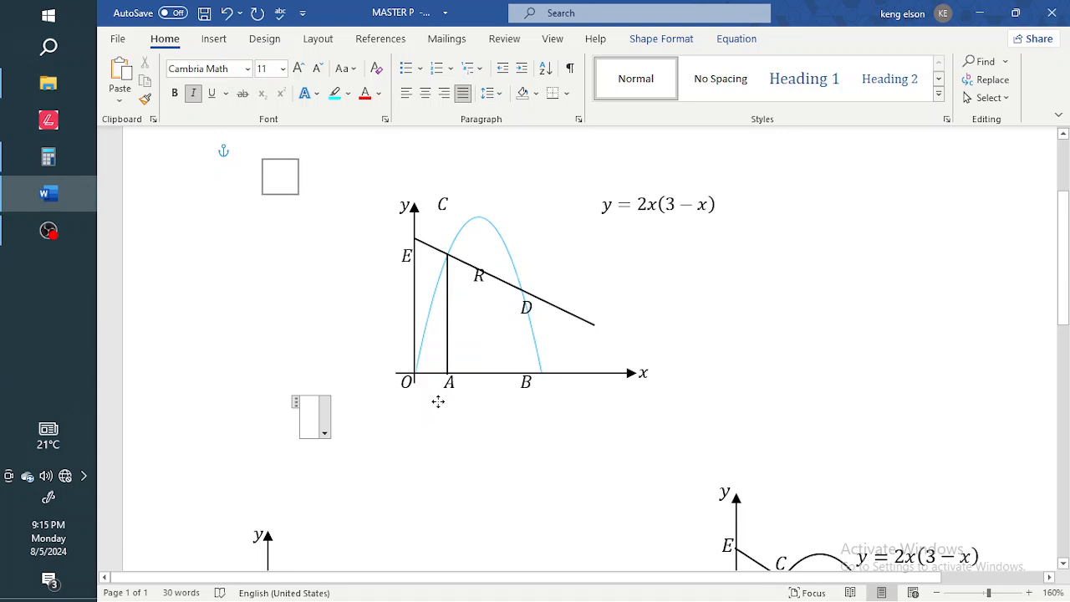
# Raise label R above the sloping line and nudge label E slightly upward.
pyautogui.click(434, 403)
pyautogui.click(480, 301)
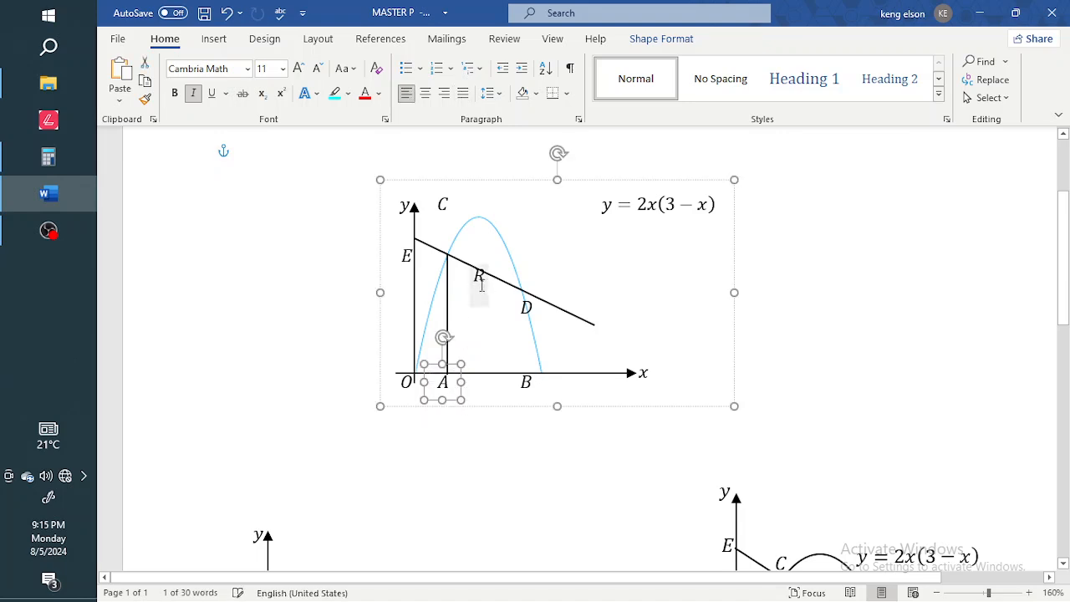
pyautogui.moveTo(470, 289); pyautogui.dragTo(472, 269)
pyautogui.click(406, 267)
pyautogui.moveTo(397, 270); pyautogui.dragTo(399, 261)
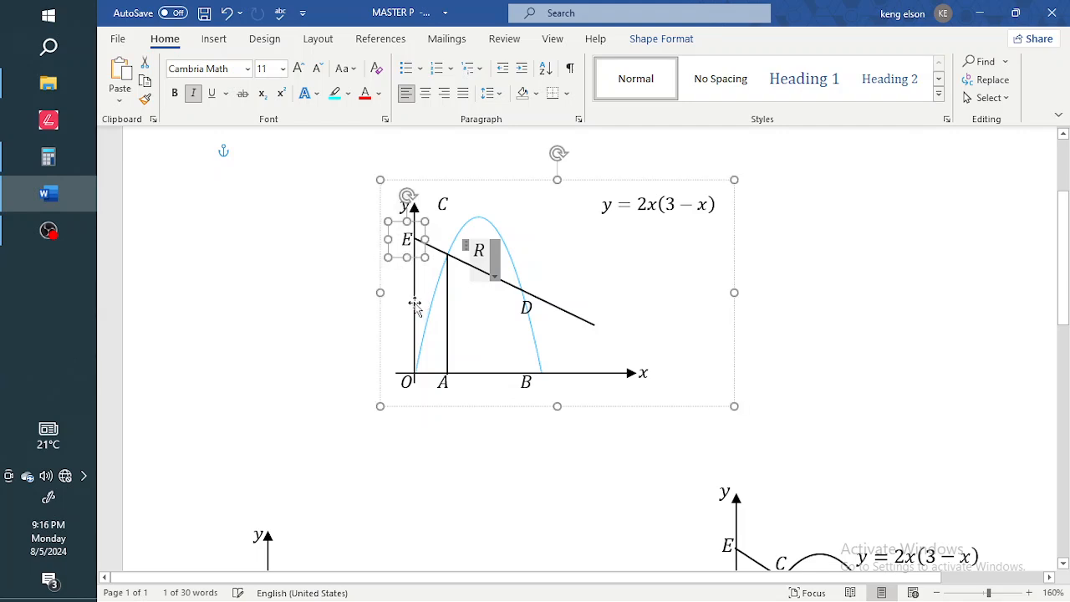
# Make the y-axis line 1.8 inches tall, shift it into place, and move the y label up beside its arrowhead.
pyautogui.click(414, 305)
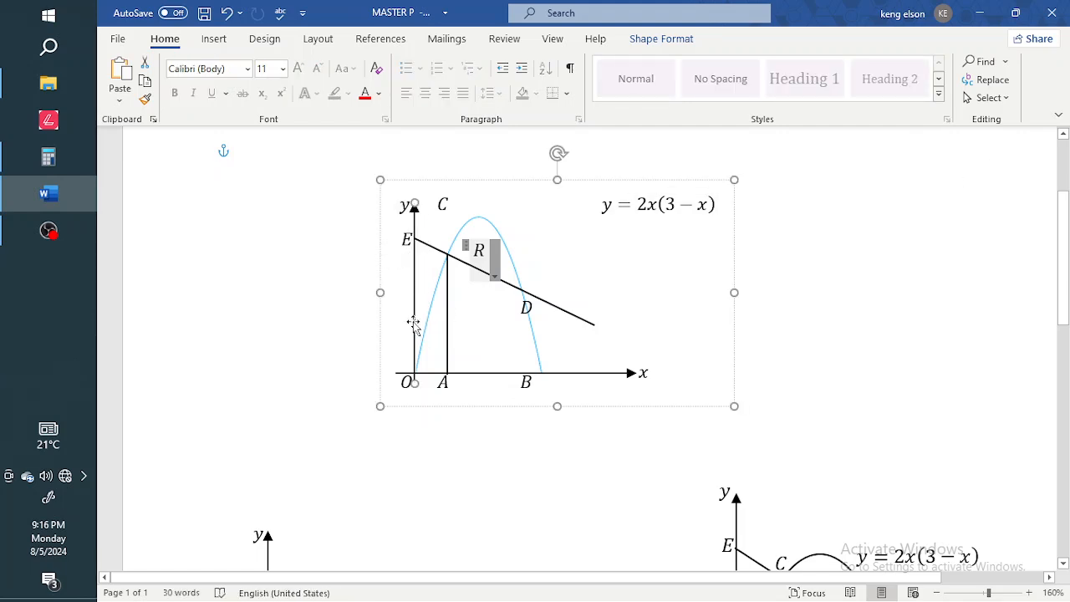
pyautogui.click(661, 38)
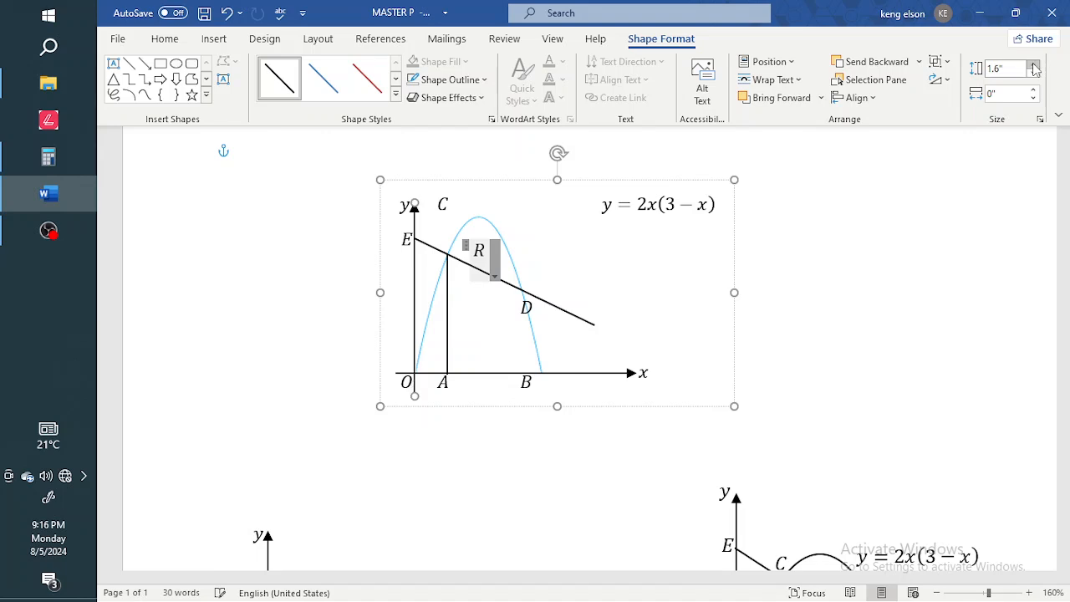
pyautogui.click(1034, 66)
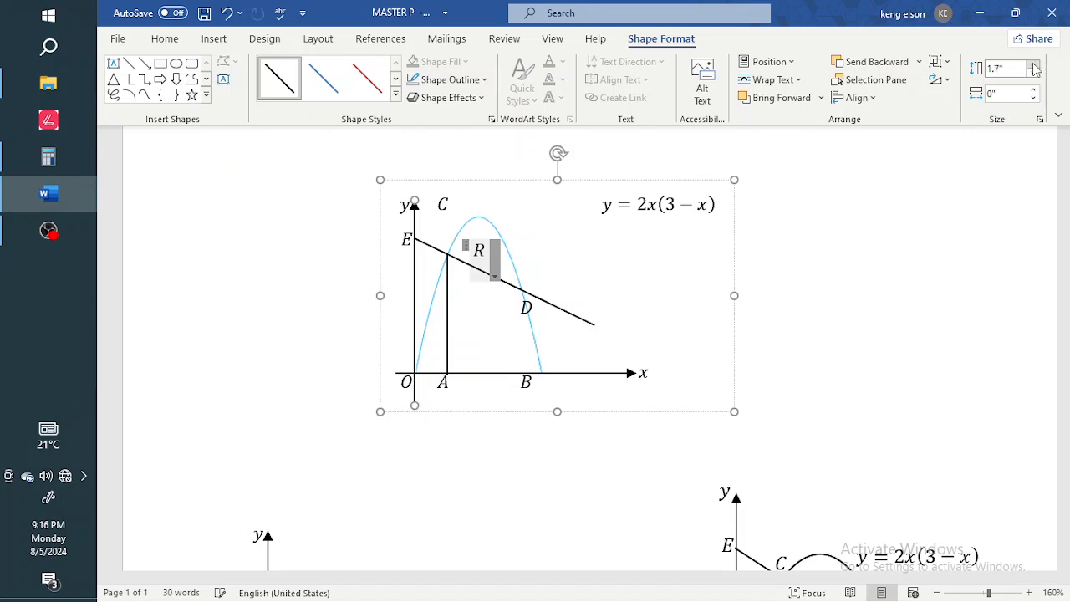
pyautogui.click(1035, 67)
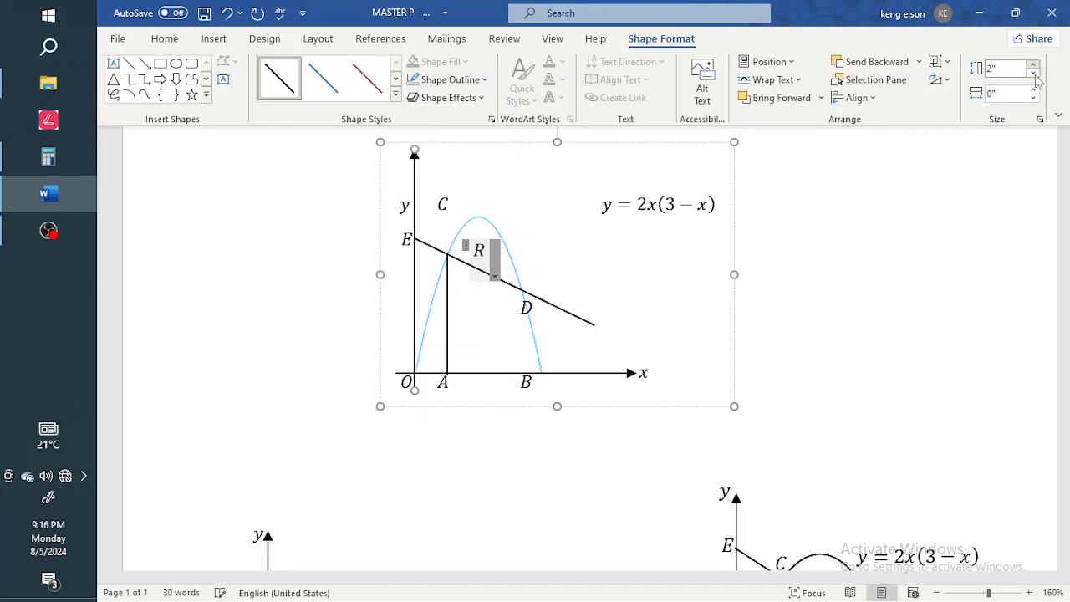
pyautogui.click(1034, 74)
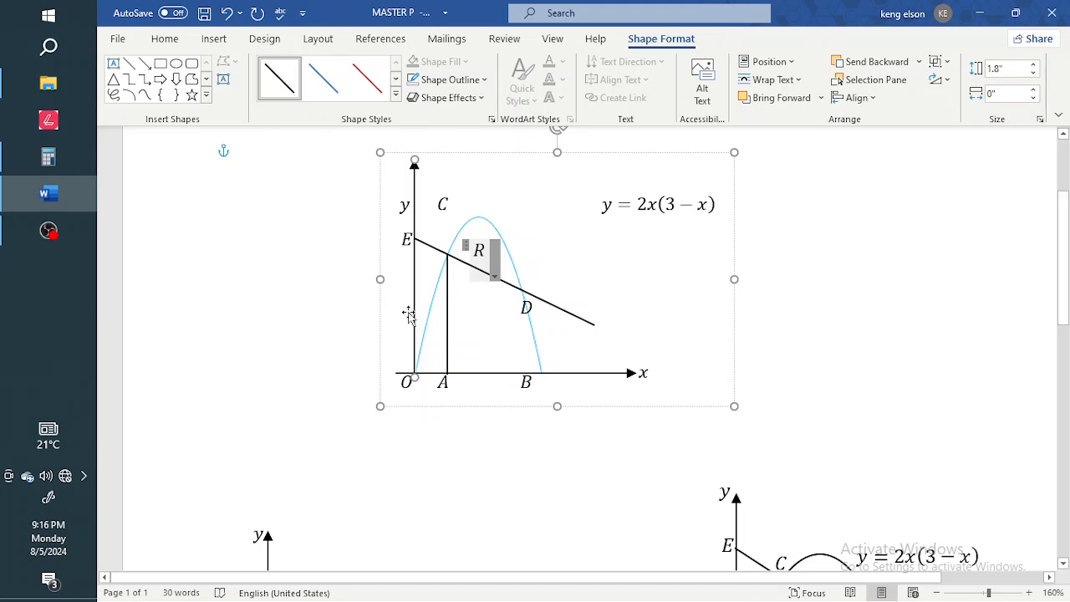
pyautogui.moveTo(412, 308); pyautogui.dragTo(412, 318)
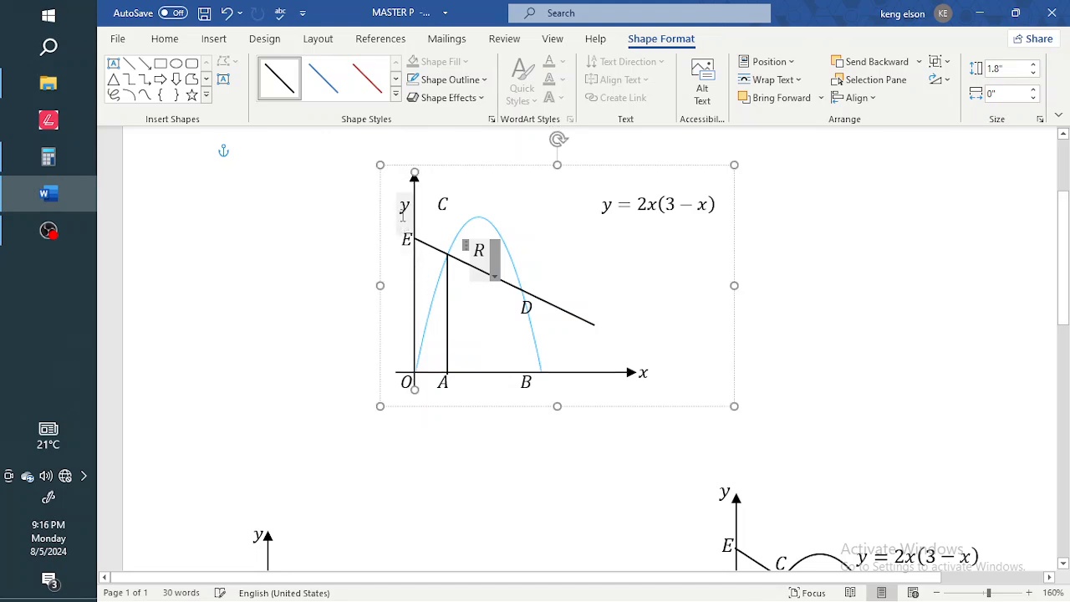
pyautogui.click(401, 212)
pyautogui.moveTo(389, 228); pyautogui.dragTo(396, 194)
# Lower label C to the top of the vertical line and place the equation beside the parabola.
pyautogui.click(435, 206)
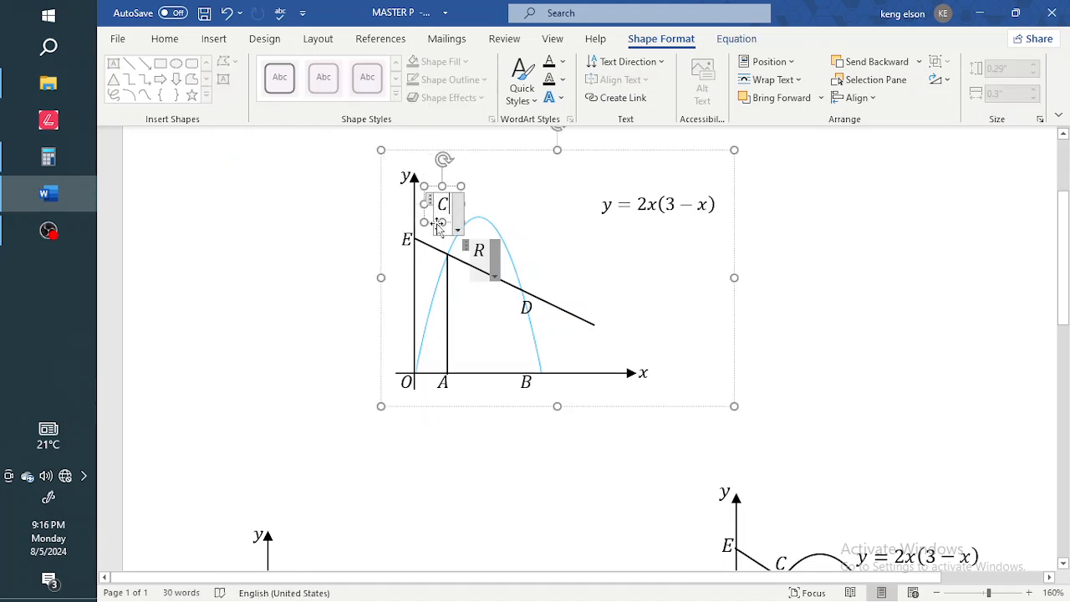
pyautogui.moveTo(433, 227); pyautogui.dragTo(435, 255)
pyautogui.click(691, 224)
pyautogui.moveTo(693, 229); pyautogui.dragTo(605, 248)
# Shift the whole graph up-left and move label D up onto the sloping line.
pyautogui.click(730, 363)
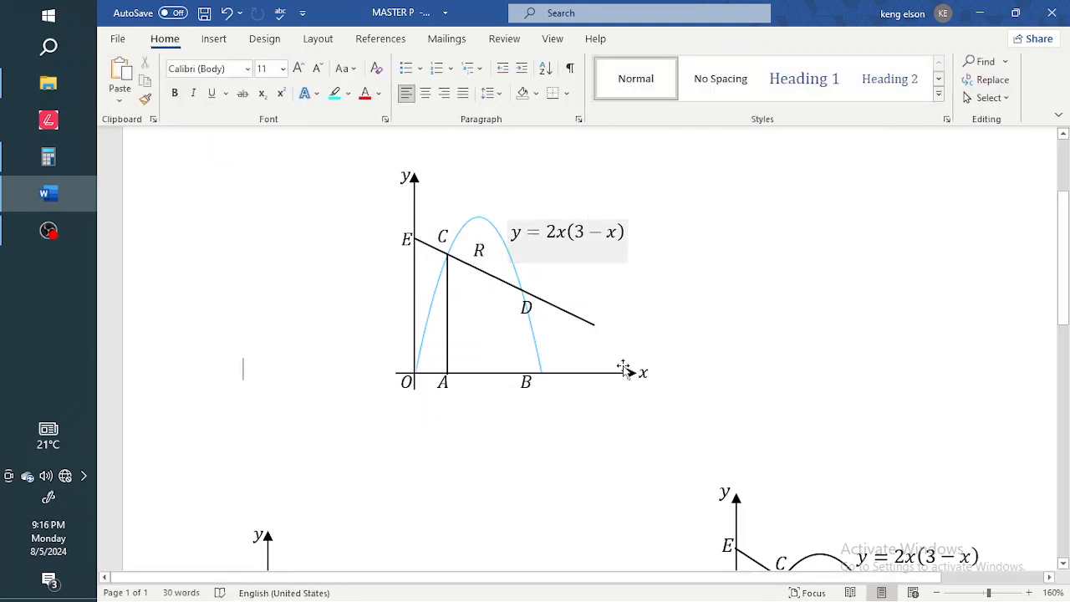
pyautogui.moveTo(585, 381)
pyautogui.mouseDown()
pyautogui.moveTo(747, 329)
pyautogui.moveTo(645, 353)
pyautogui.moveTo(502, 357)
pyautogui.moveTo(580, 389)
pyautogui.moveTo(627, 384)
pyautogui.moveTo(573, 390)
pyautogui.mouseUp()
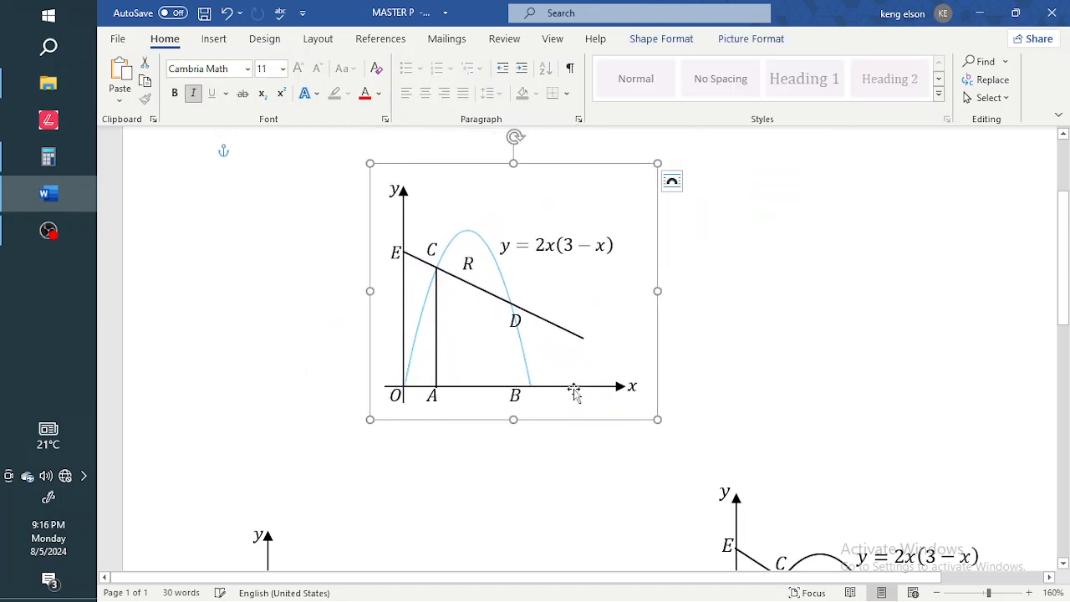
pyautogui.click(522, 318)
pyautogui.moveTo(510, 343); pyautogui.dragTo(508, 312)
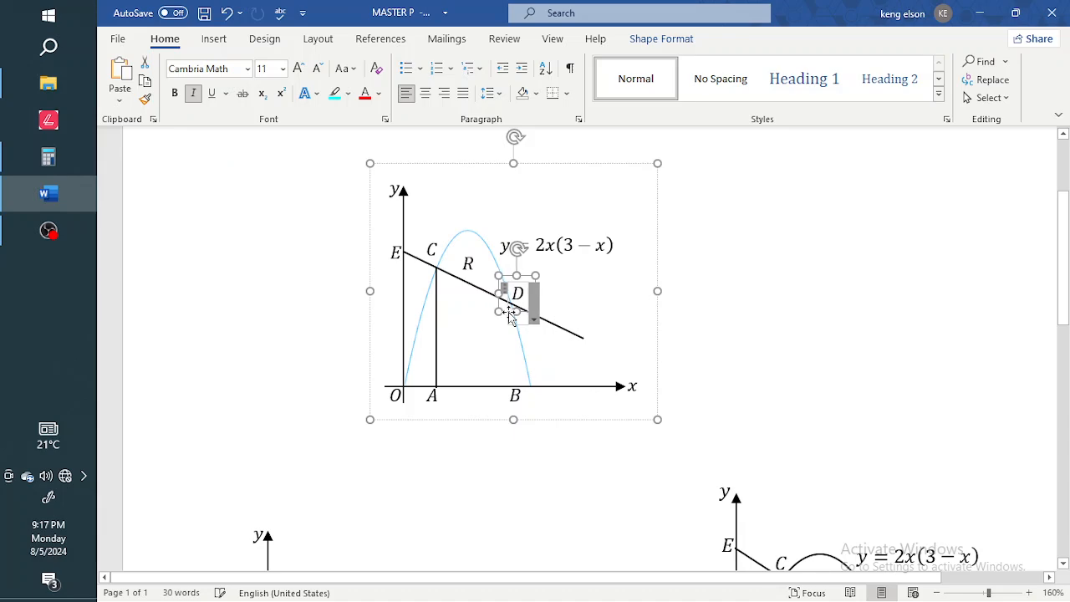